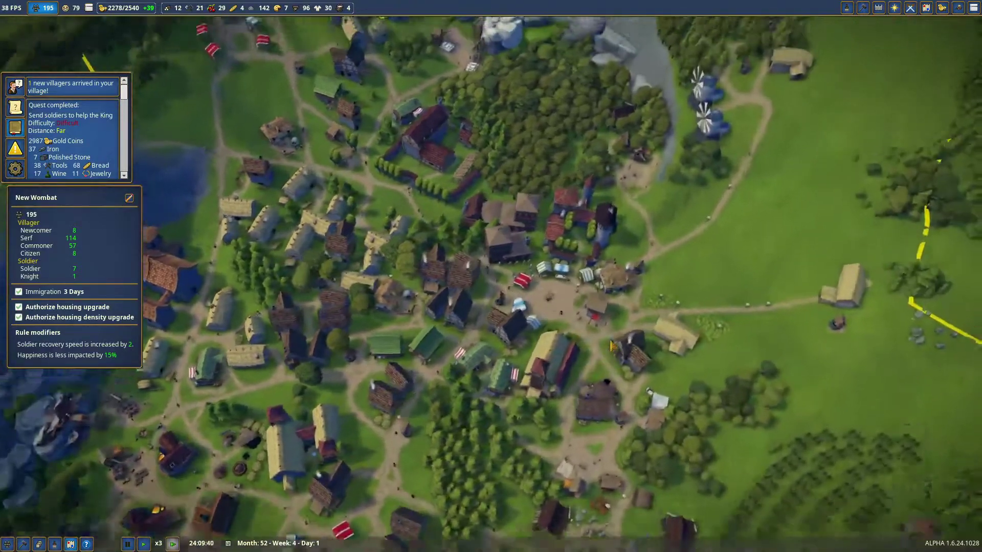
# Open the Lord Manor and its bailiff's Mandate List.
pyautogui.click(568, 314)
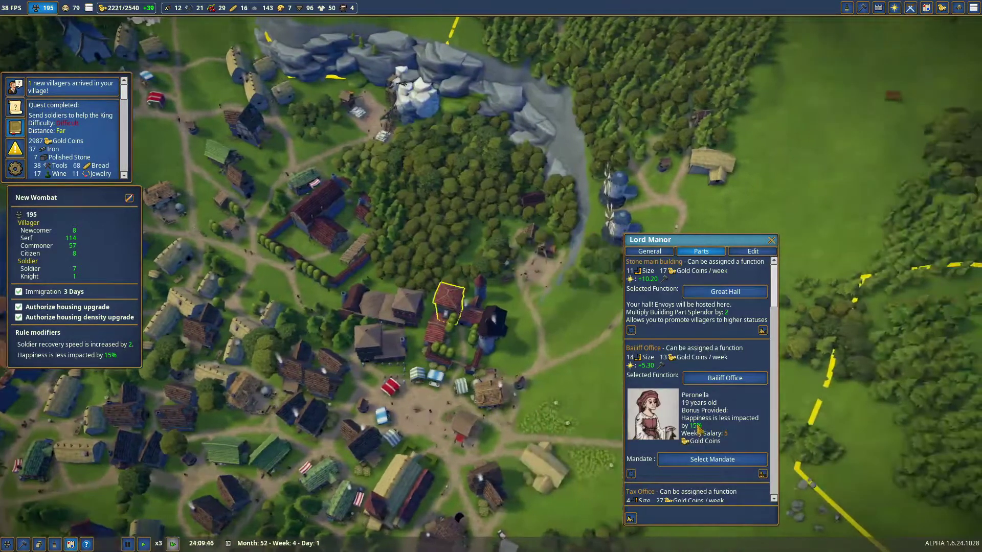
pyautogui.scroll(-3)
pyautogui.scroll(-3)
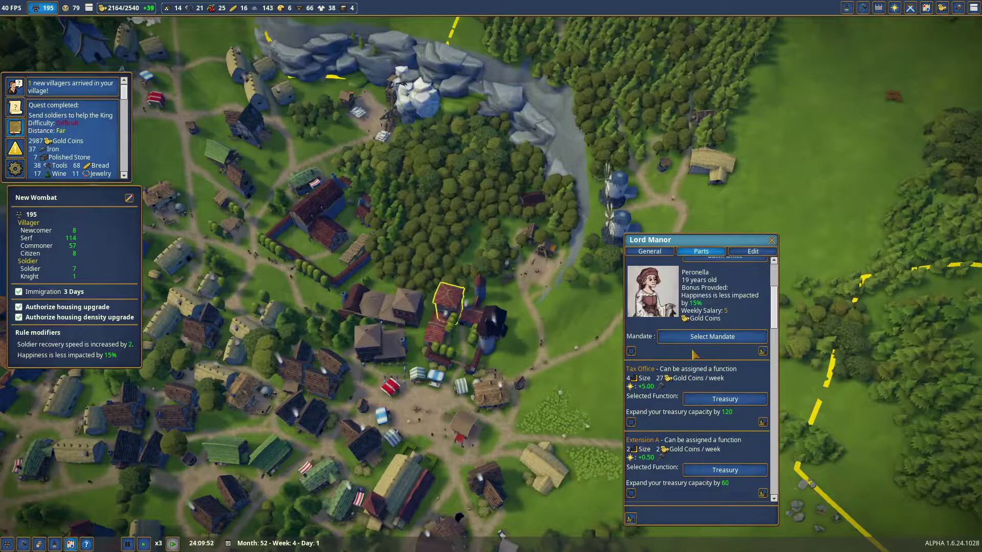
pyautogui.click(706, 337)
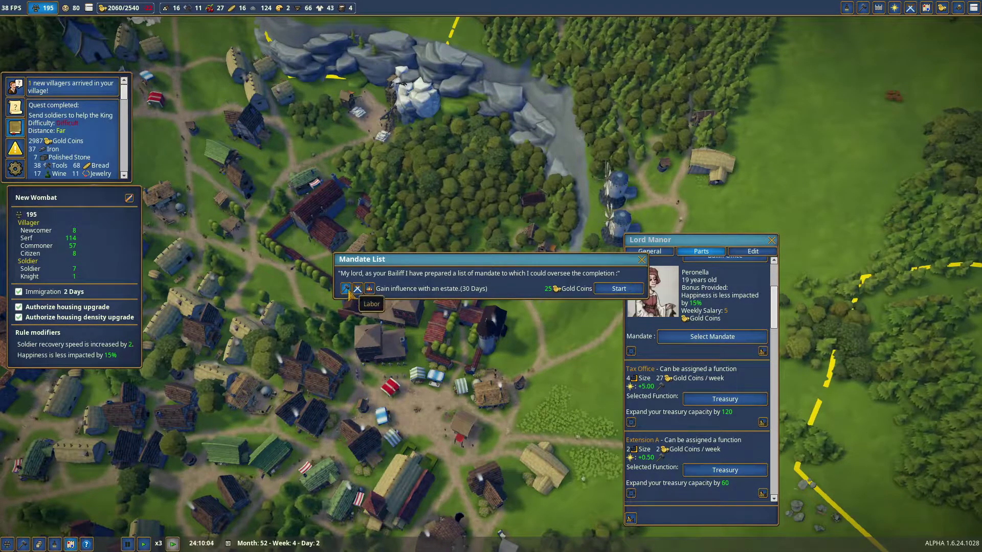
# Unlock the Labor estate's 20% Trade Bonus in the Estates overview.
pyautogui.press('Up')
pyautogui.click(911, 9)
pyautogui.click(895, 9)
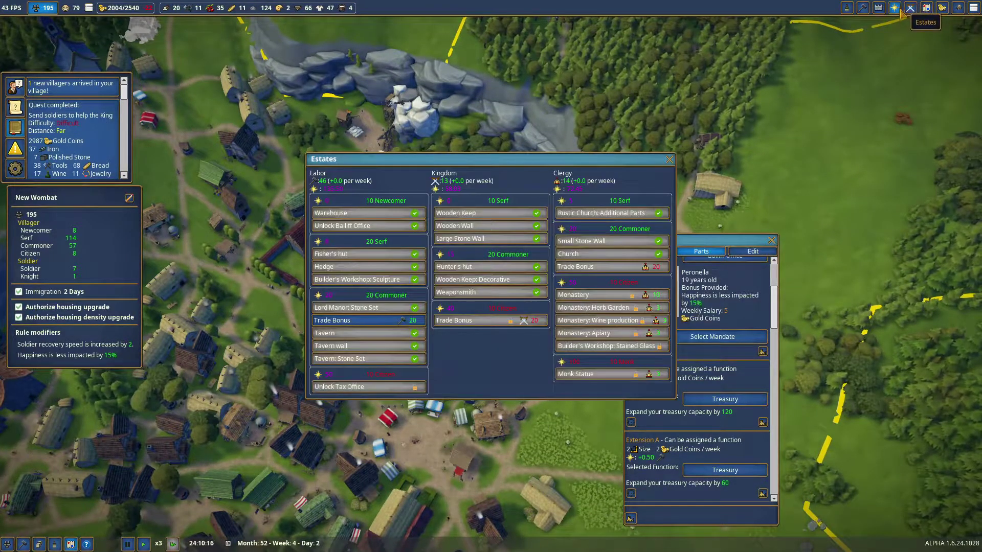
pyautogui.click(414, 334)
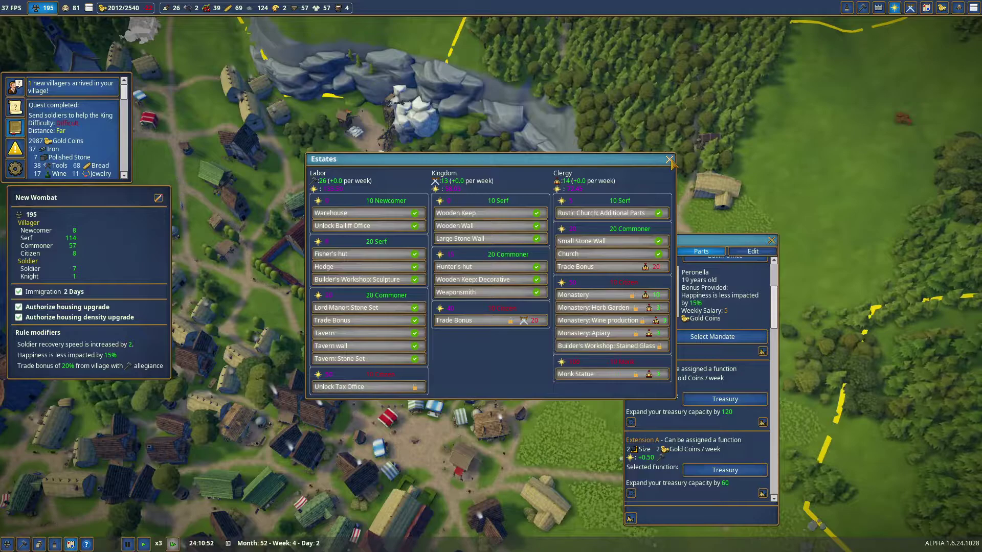
# Close the Estates overview, start the 'Gain influence with an estate' mandate, and close the manor panel.
pyautogui.click(671, 160)
pyautogui.click(618, 288)
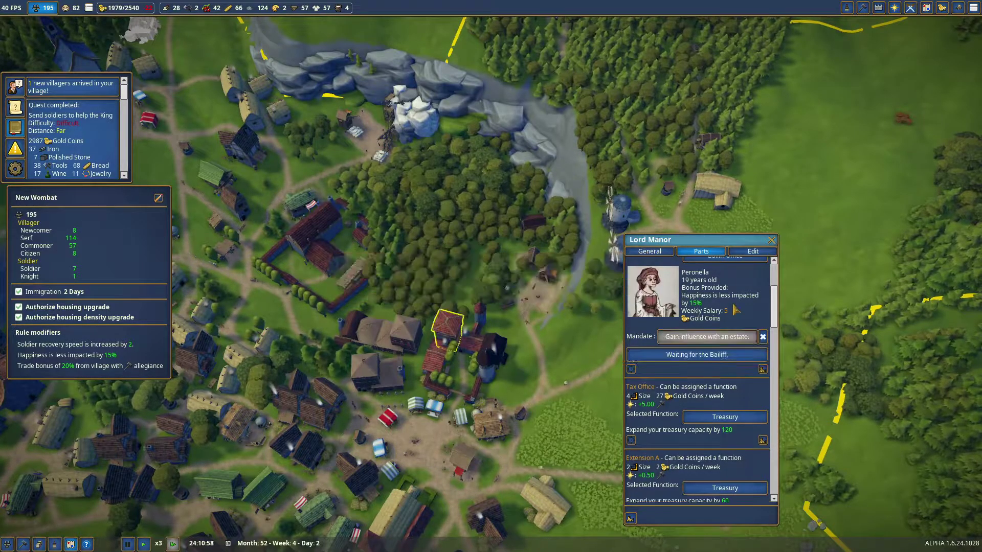
pyautogui.scroll(-3)
pyautogui.scroll(-3)
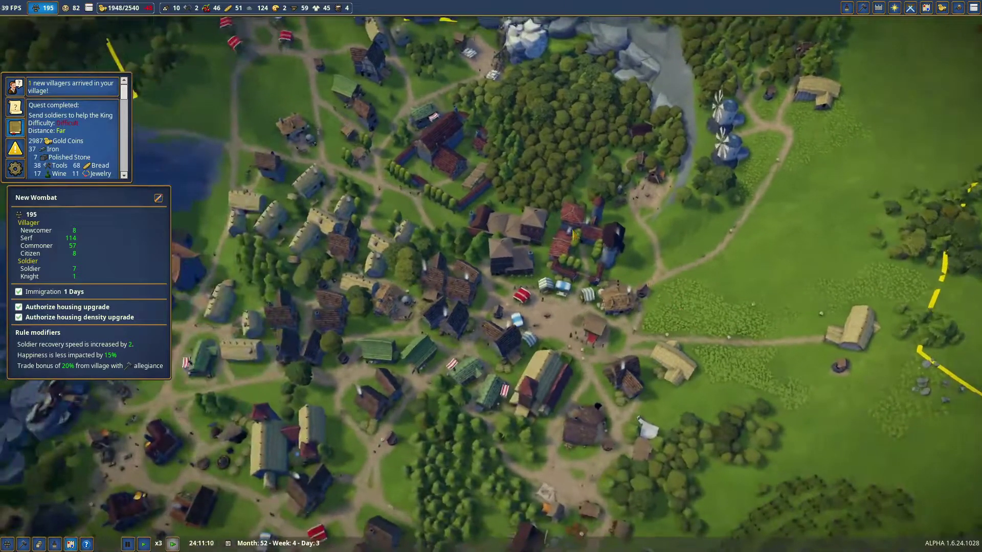
pyautogui.scroll(-3)
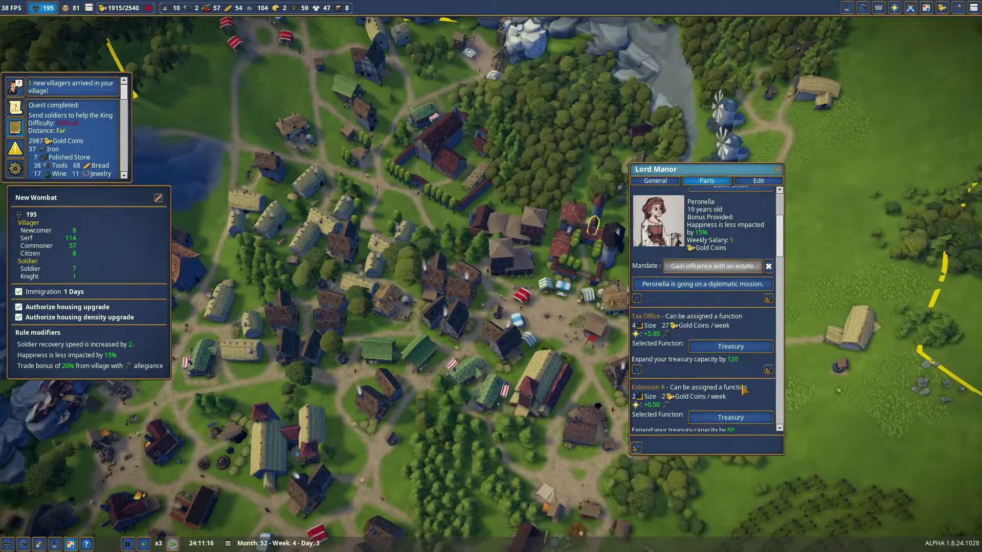
pyautogui.scroll(-3)
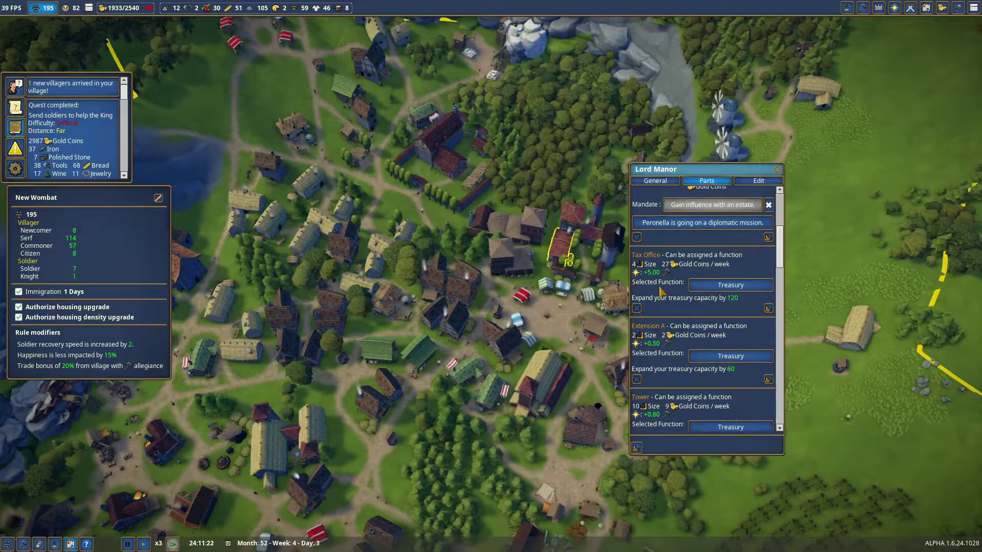
pyautogui.scroll(-3)
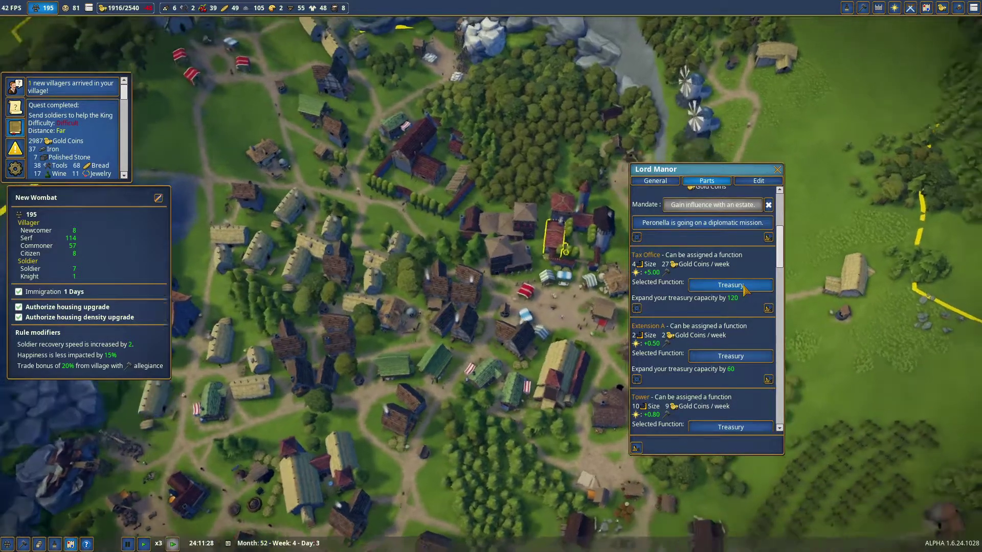
pyautogui.press('Escape')
pyautogui.scroll(3)
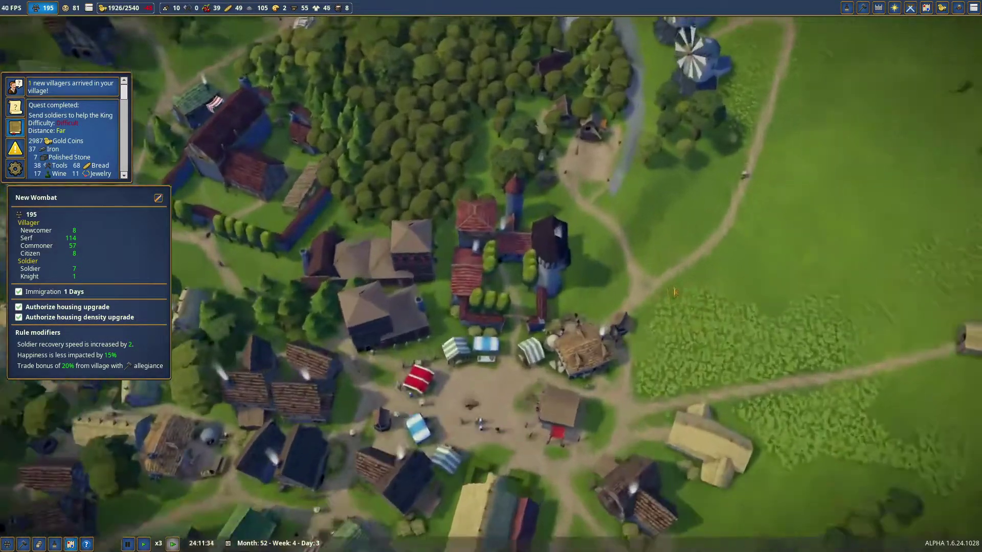
pyautogui.scroll(3)
pyautogui.scroll(3)
pyautogui.scroll(3)
pyautogui.moveTo(569, 358); pyautogui.dragTo(583, 330)
# Open the Lord Manor's Edit tab and attach a rotated stone part beside it.
pyautogui.click(506, 254)
pyautogui.click(715, 252)
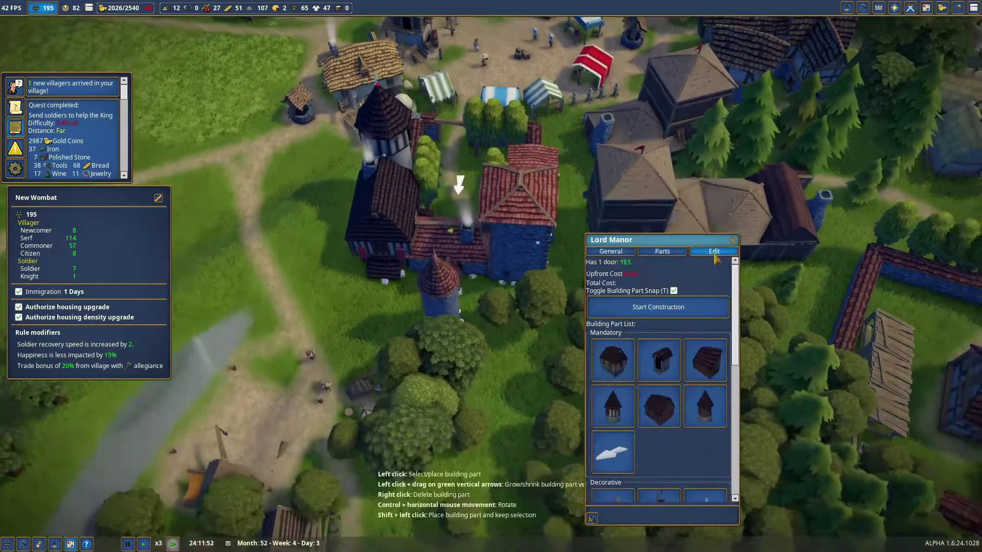
pyautogui.scroll(-3)
pyautogui.scroll(-3)
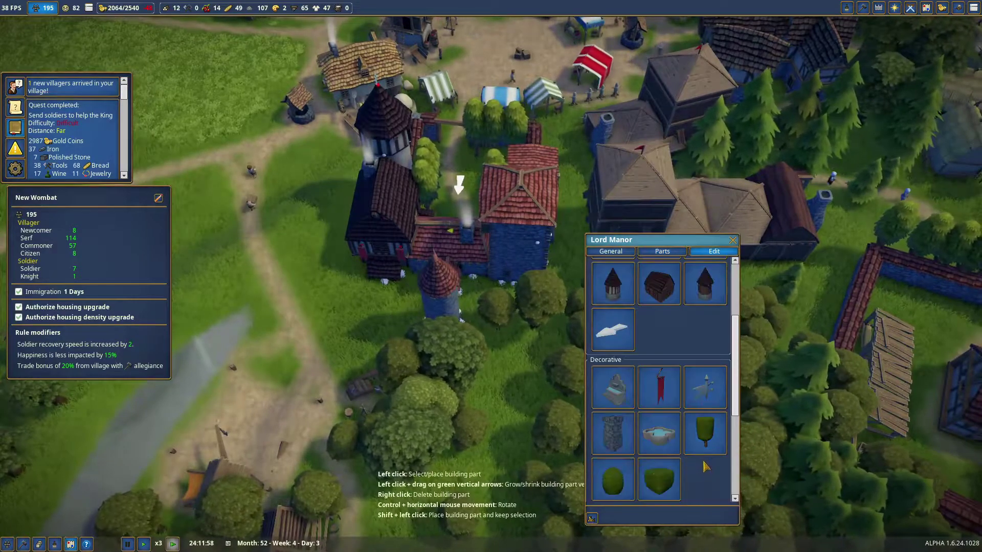
pyautogui.scroll(-3)
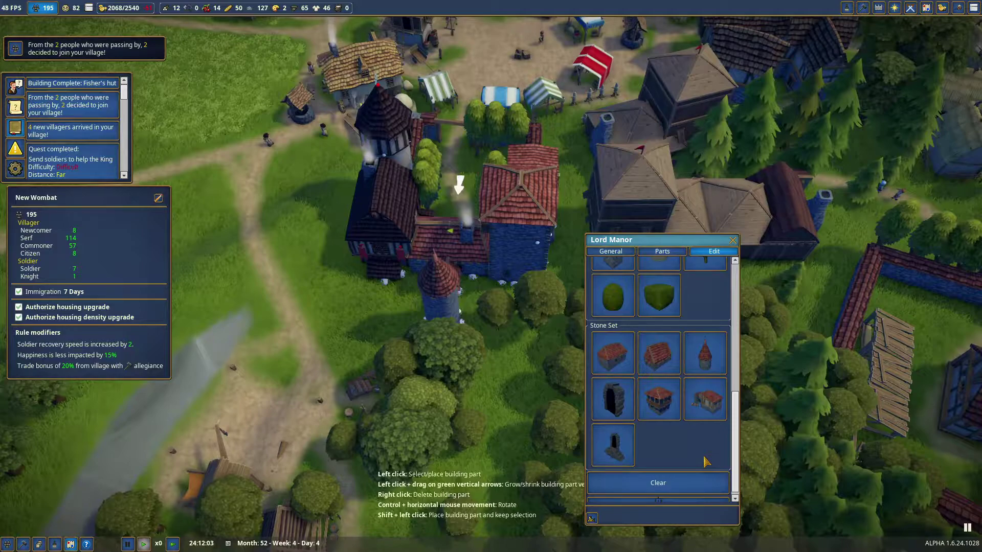
pyautogui.scroll(-3)
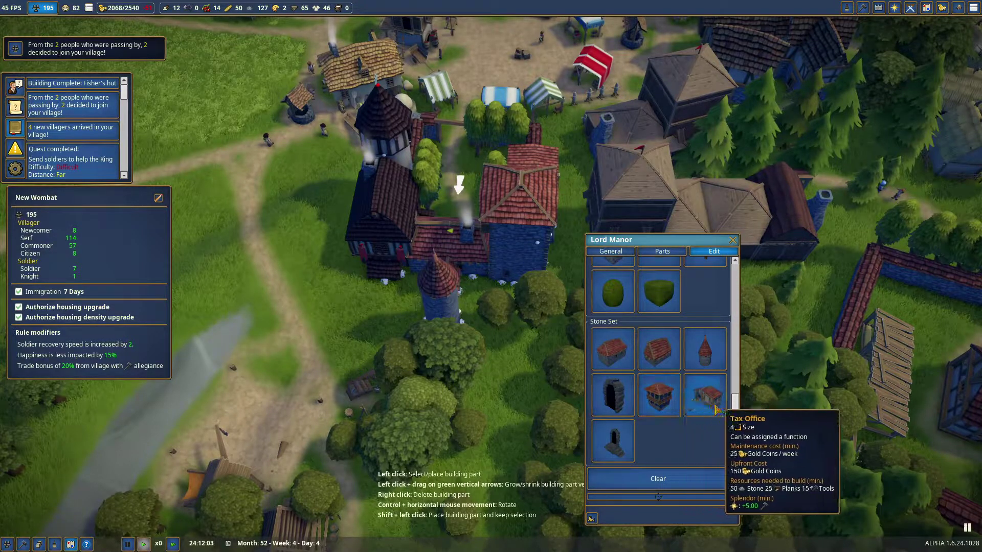
pyautogui.press('q')
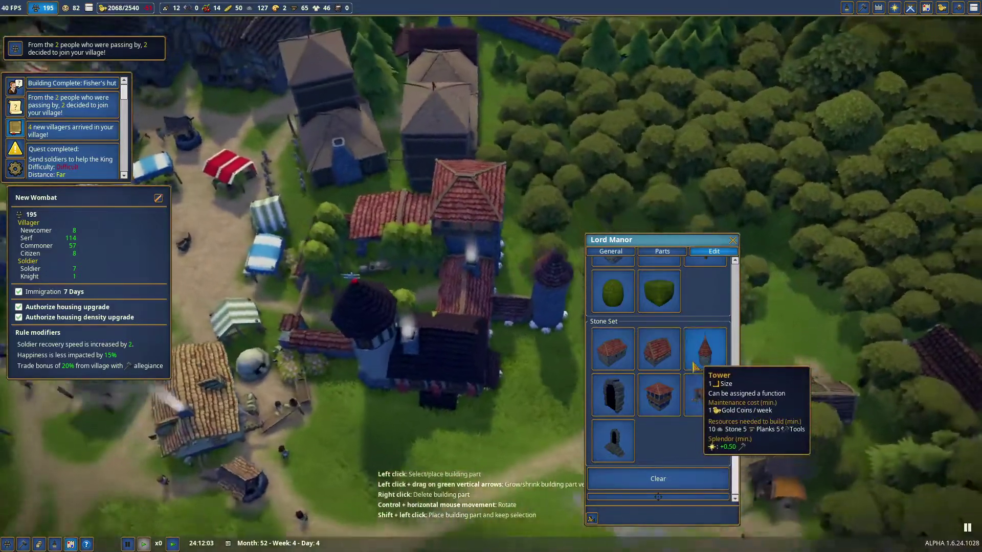
pyautogui.click(705, 400)
pyautogui.scroll(3)
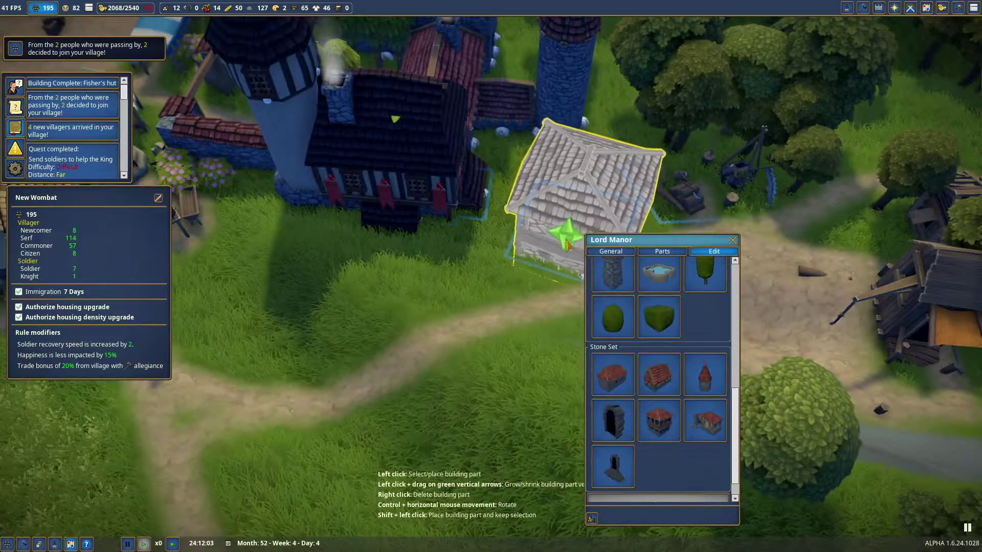
pyautogui.press('q')
pyautogui.press('ctrl')
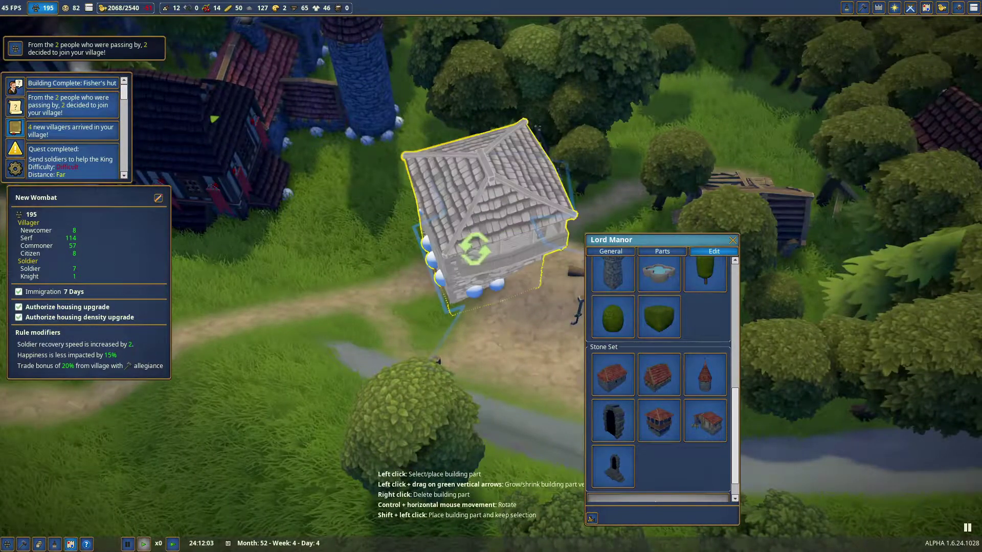
# Add a second stone part, bringing the manor's size to 21.
pyautogui.press('e')
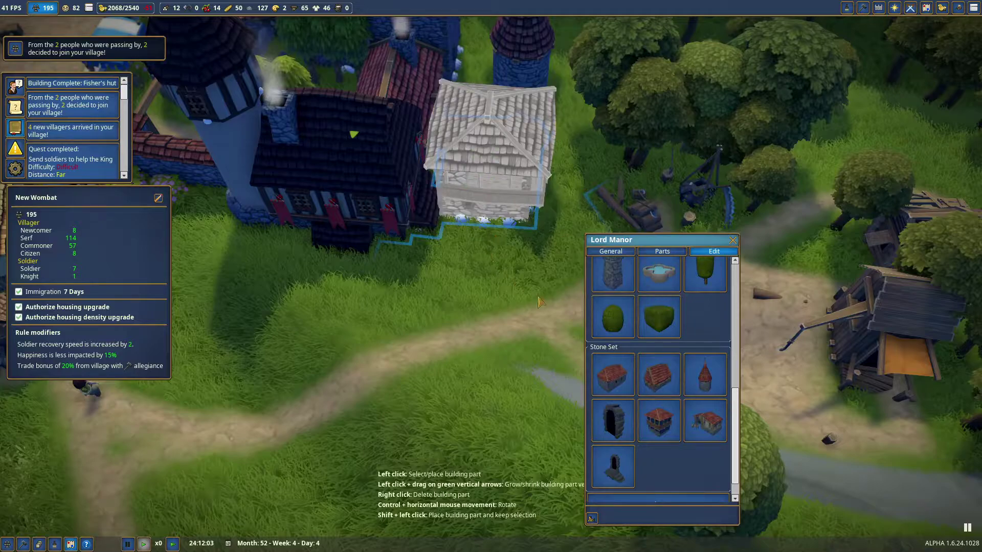
pyautogui.press('e')
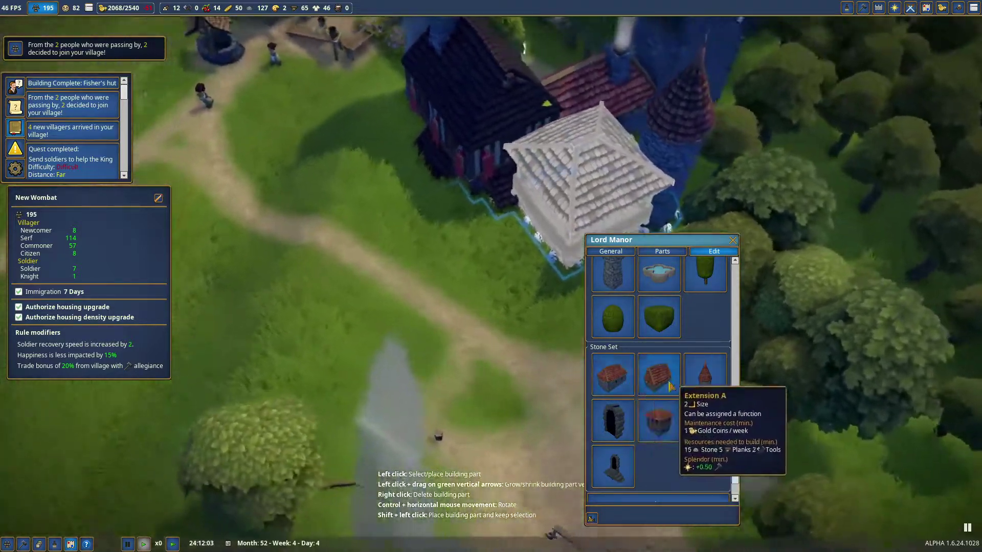
pyautogui.press('e')
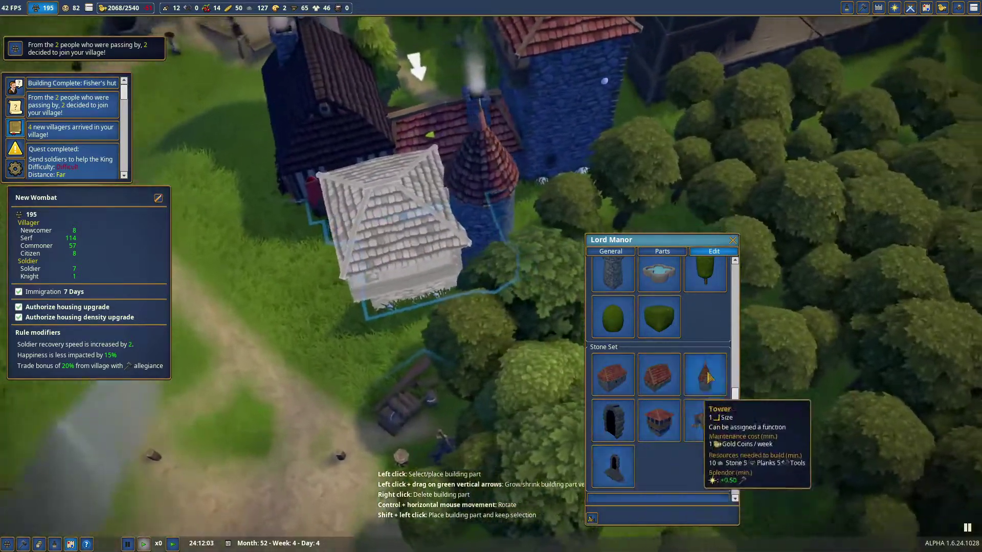
pyautogui.press('e')
pyautogui.scroll(3)
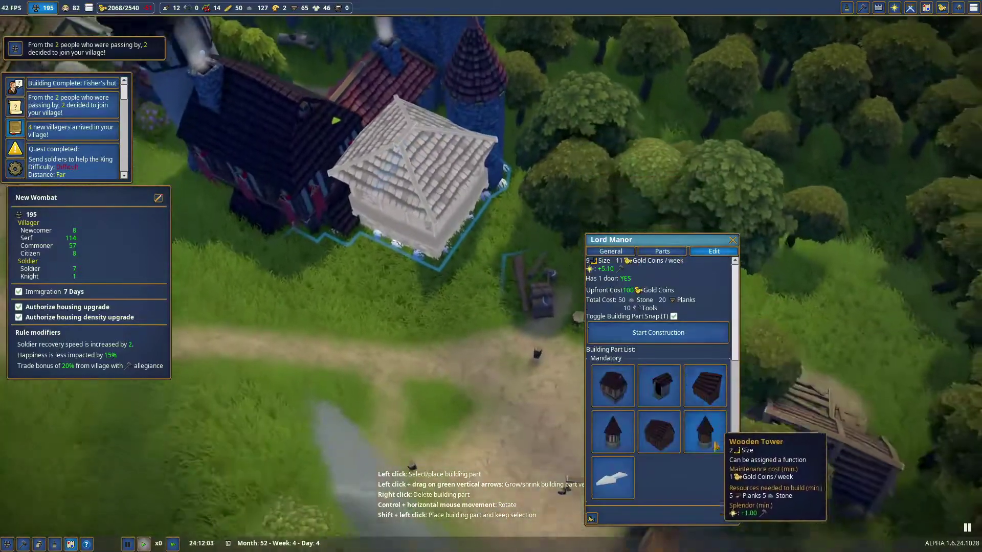
pyautogui.press('e')
pyautogui.click(706, 434)
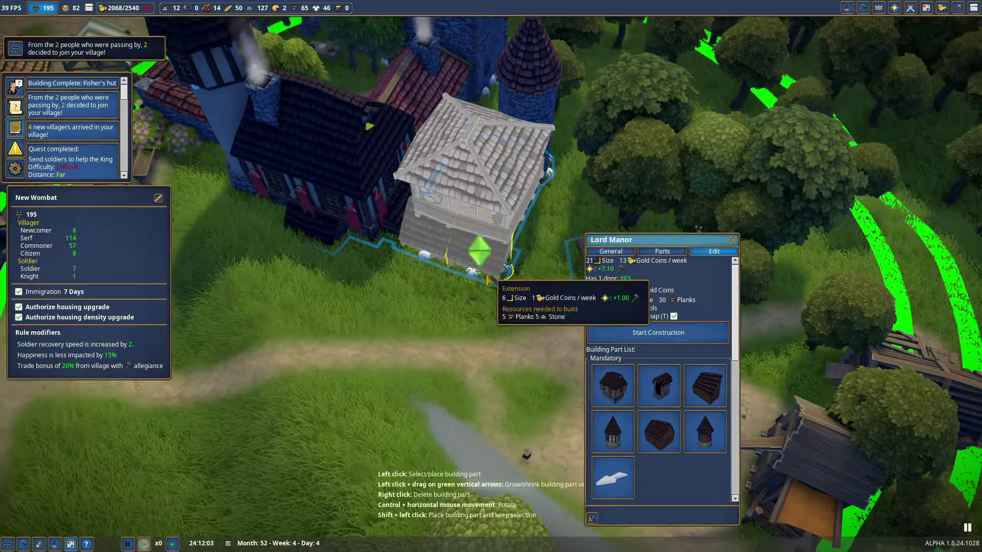
pyautogui.press('q')
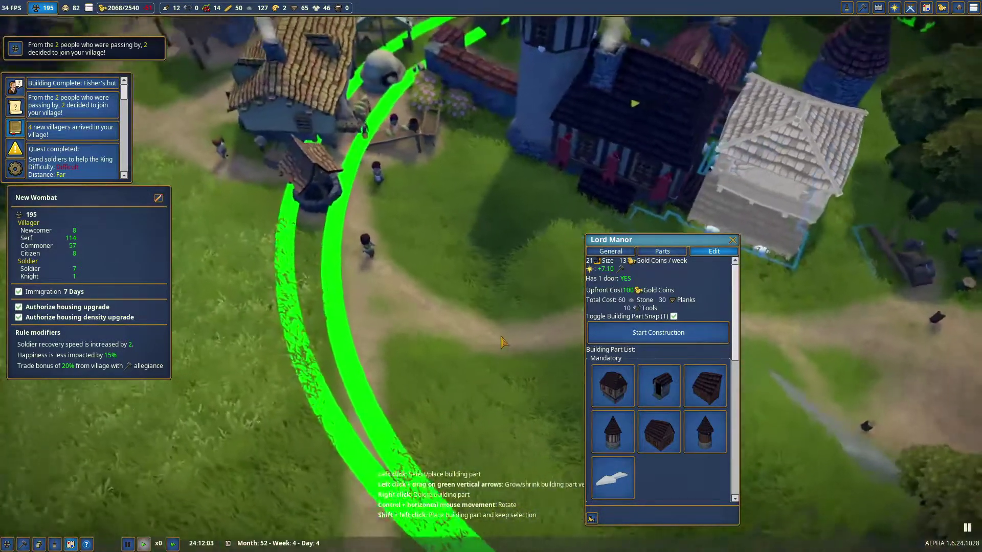
pyautogui.press('q')
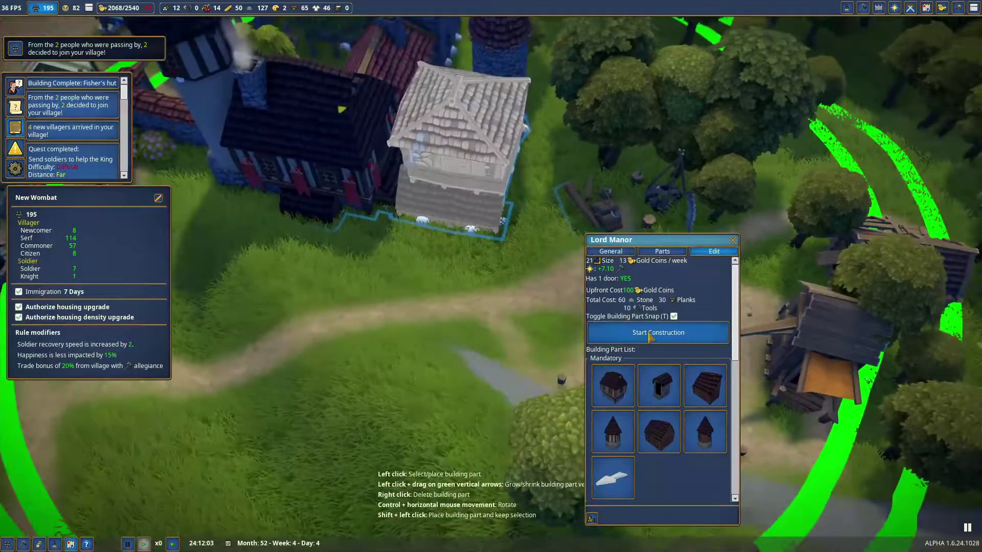
# Start the manor extension's construction (60 stone, 30 planks).
pyautogui.click(658, 331)
pyautogui.scroll(-3)
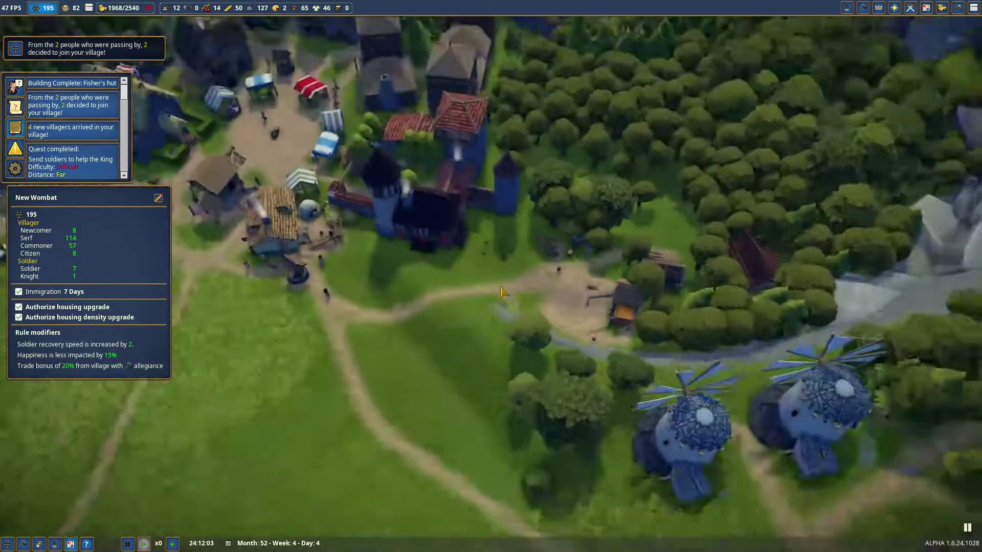
pyautogui.scroll(-3)
pyautogui.press('q')
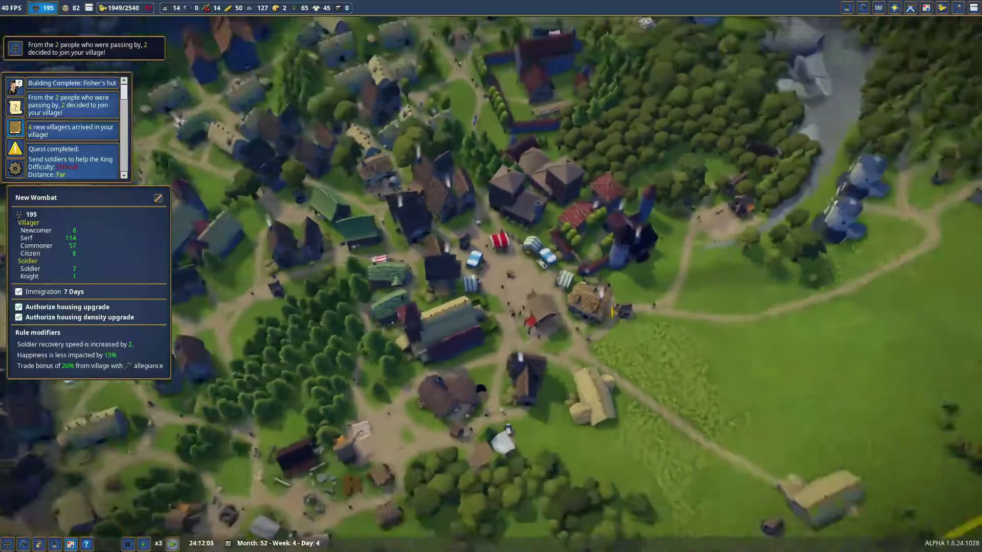
pyautogui.scroll(3)
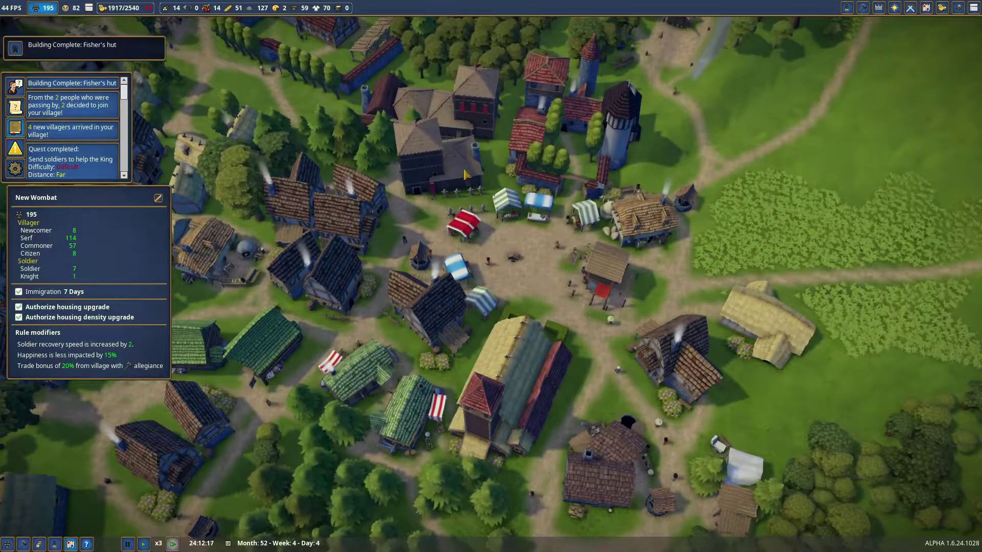
pyautogui.scroll(-3)
pyautogui.scroll(-3)
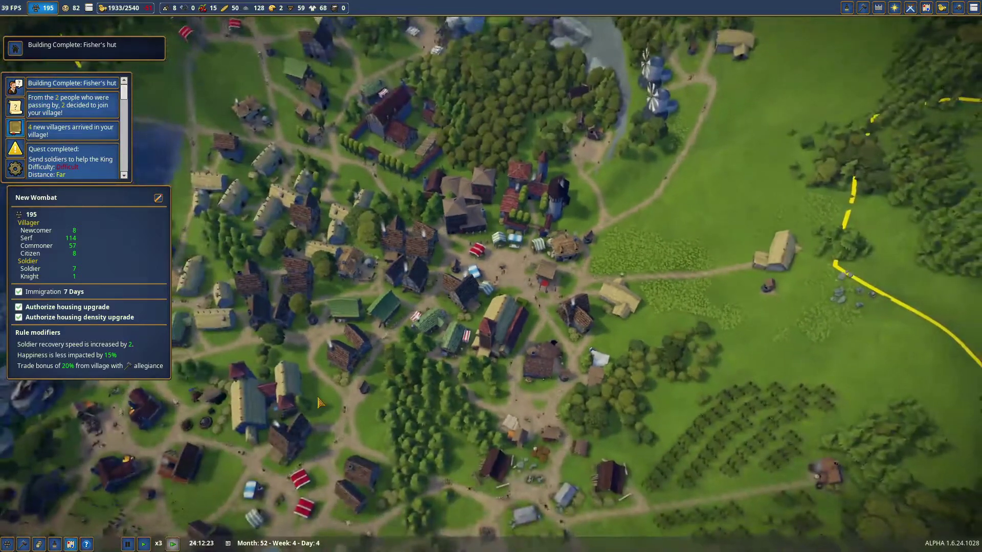
pyautogui.press('s')
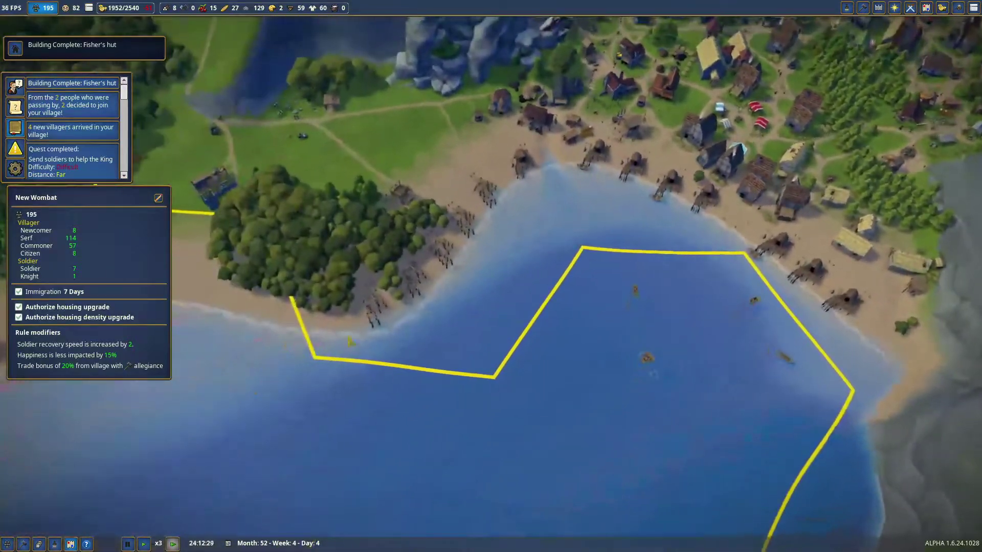
pyautogui.press('s')
pyautogui.press('d')
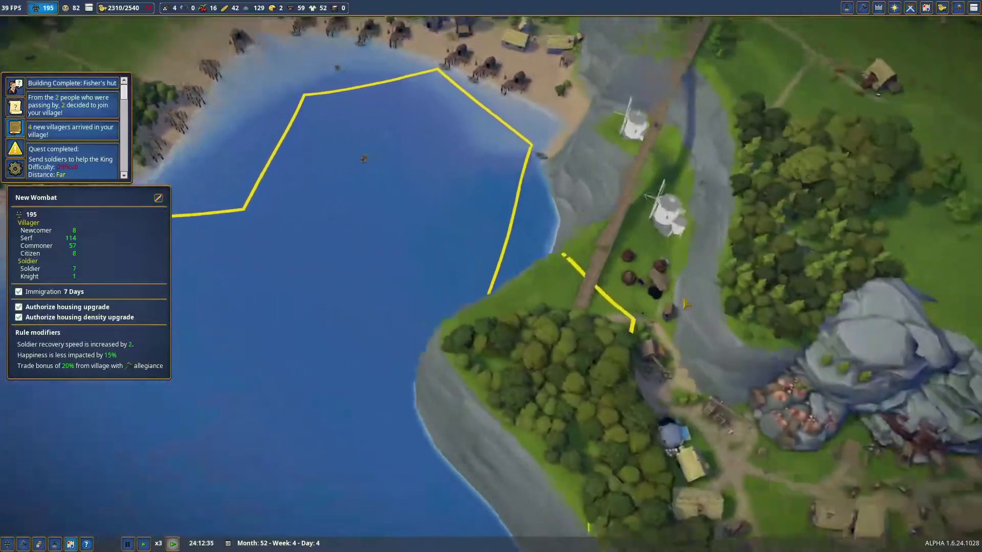
# Pan along the coastline and open the unstaffed beach Fisher's hut.
pyautogui.press('w')
pyautogui.press('d')
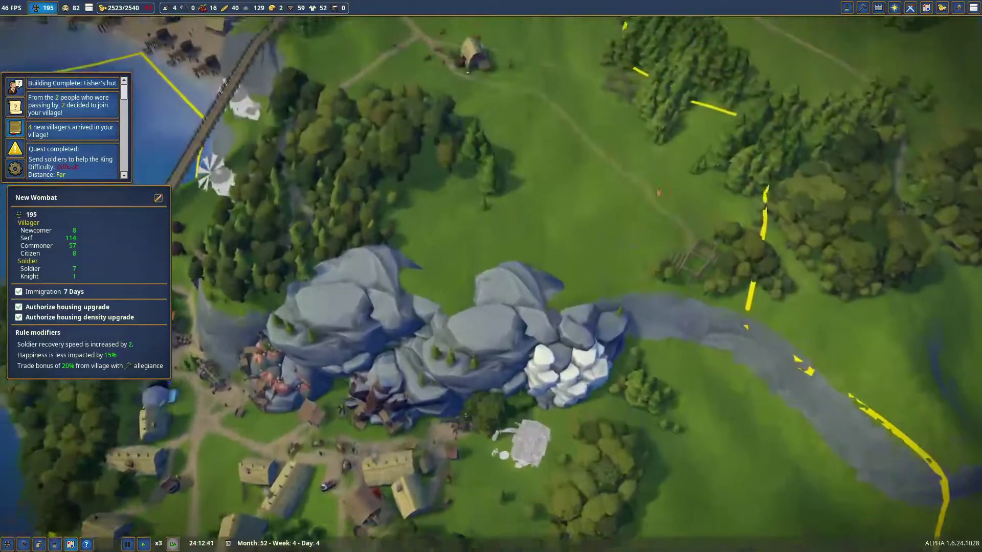
pyautogui.press('w')
pyautogui.press('a')
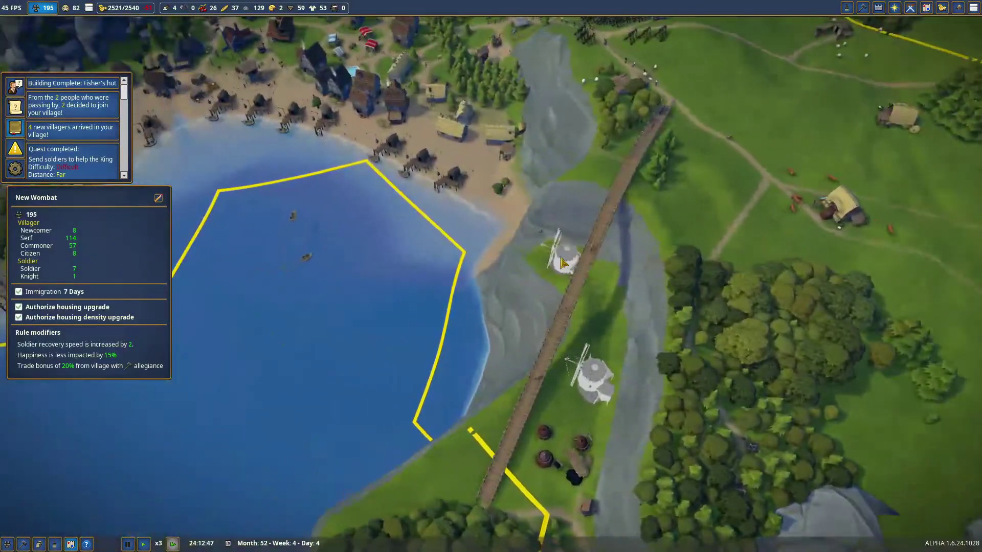
pyautogui.click(563, 262)
pyautogui.press('s')
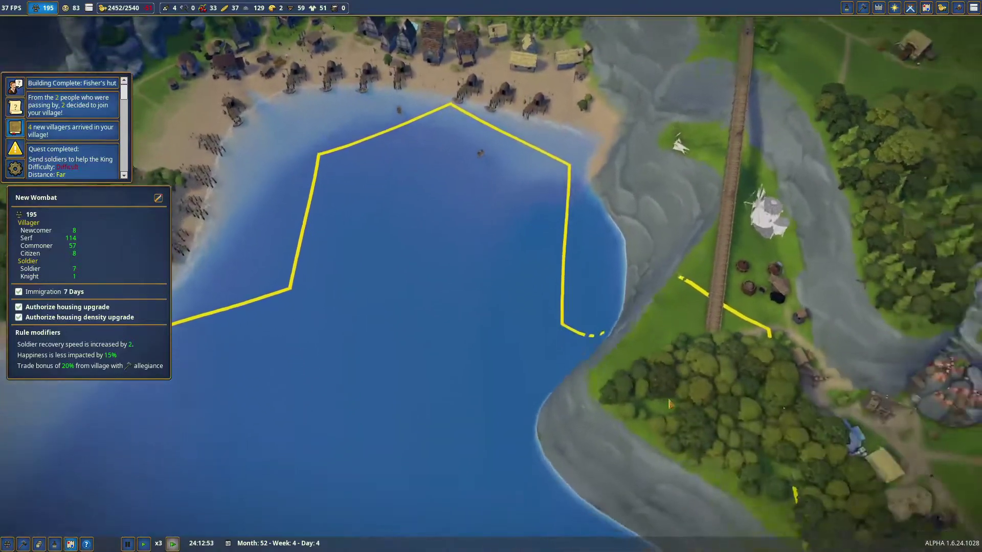
pyautogui.press('d')
pyautogui.press('s')
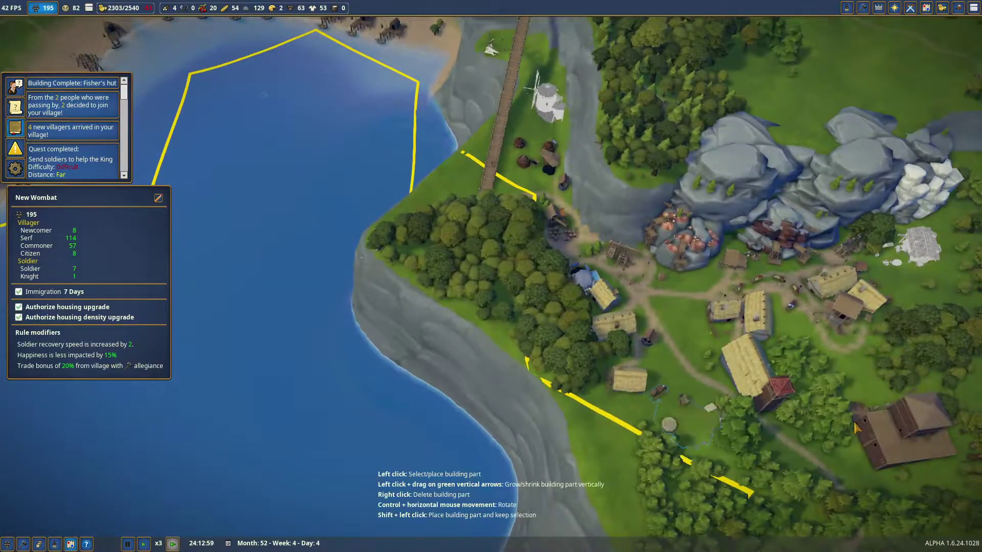
pyautogui.press('w')
pyautogui.press('a')
# Assign an available villager as fisherman to the first Fisher's hut.
pyautogui.click(411, 253)
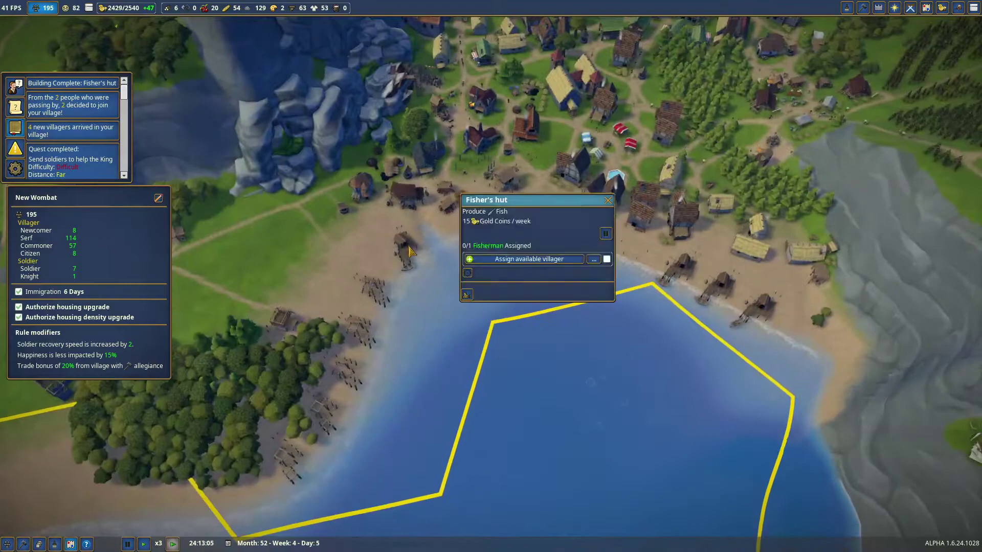
pyautogui.click(530, 259)
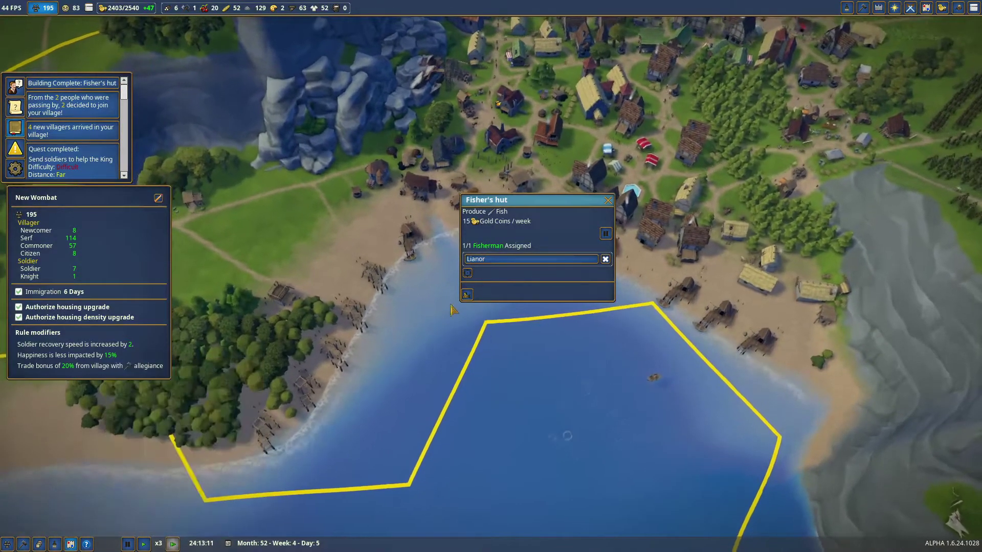
pyautogui.press('a')
pyautogui.press('s')
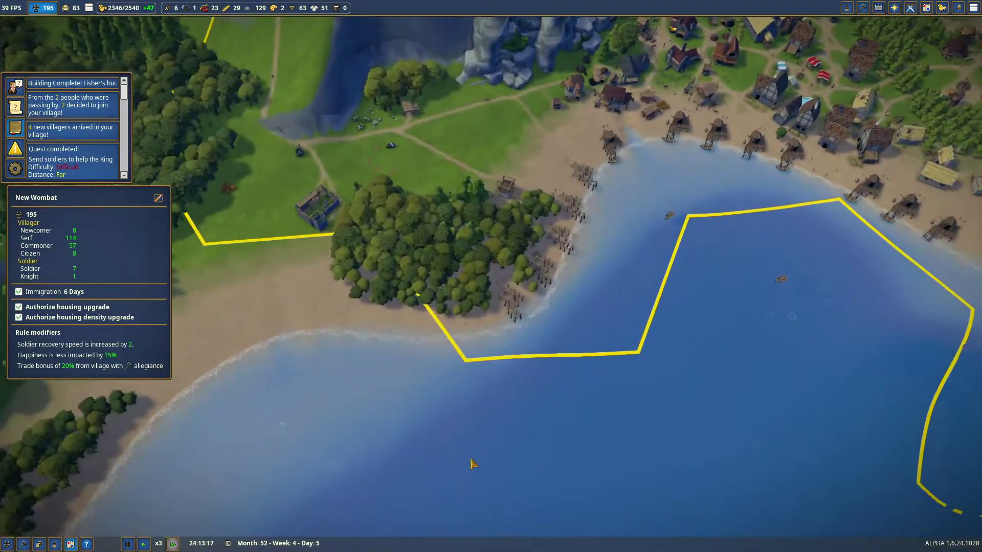
pyautogui.scroll(3)
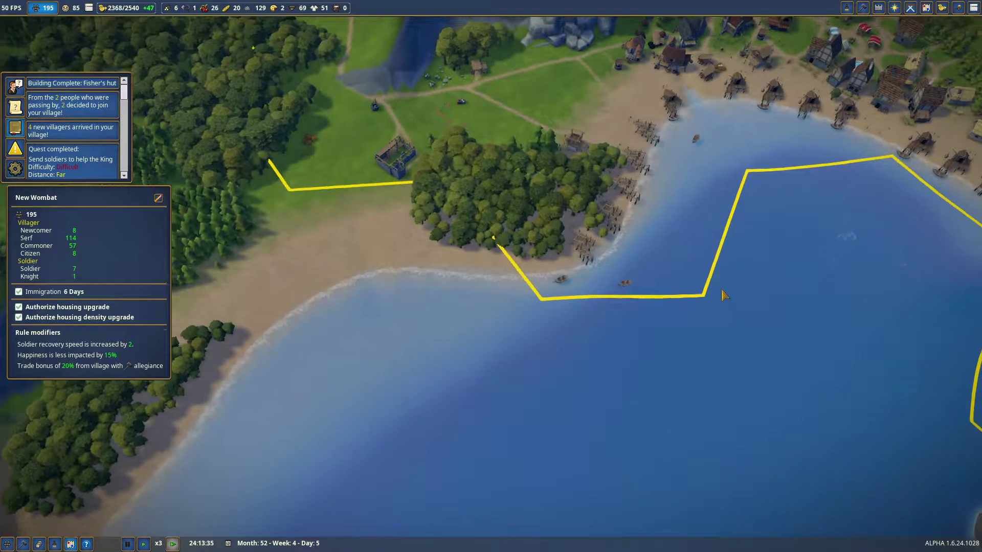
# Pan across the bay and staff the second Fisher's hut.
pyautogui.press('e')
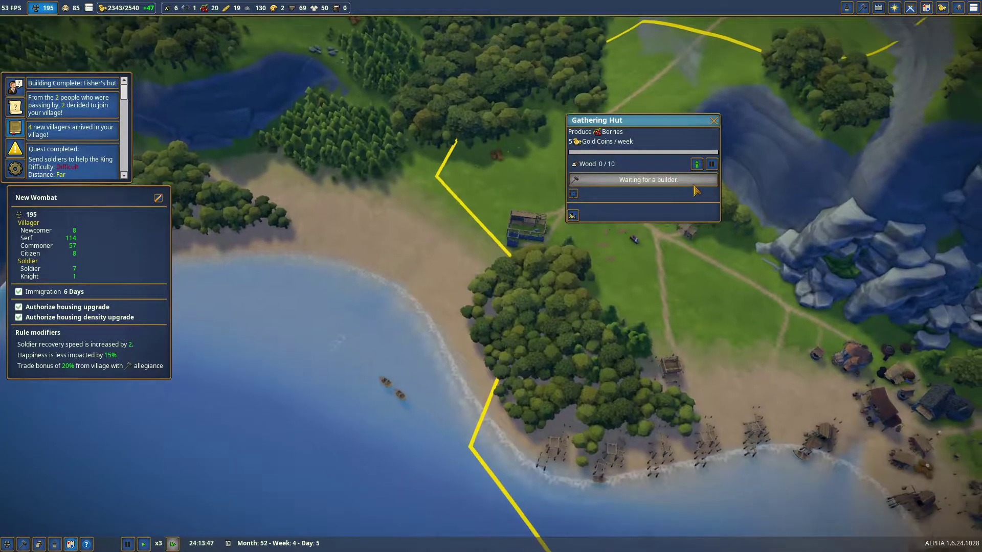
pyautogui.press('e')
pyautogui.press('s')
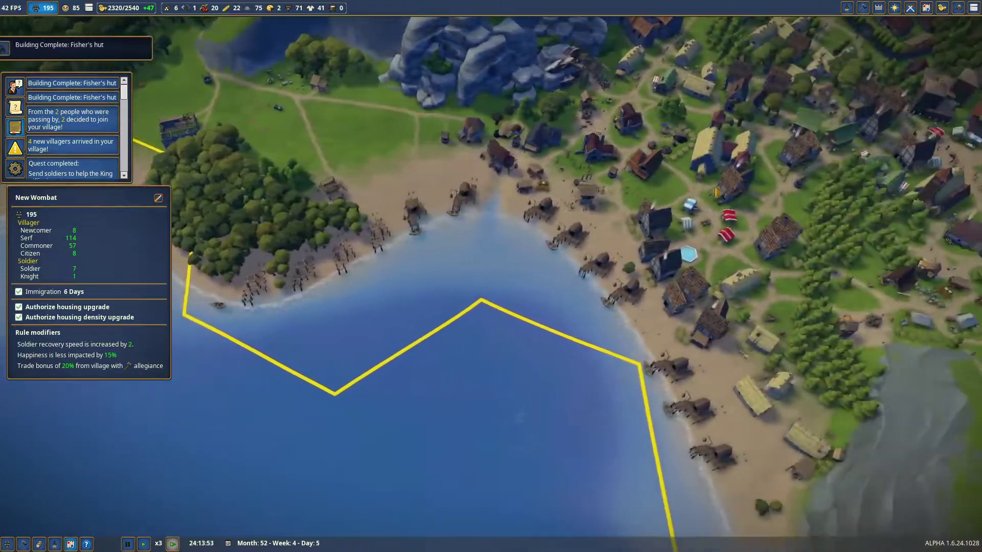
pyautogui.press('s')
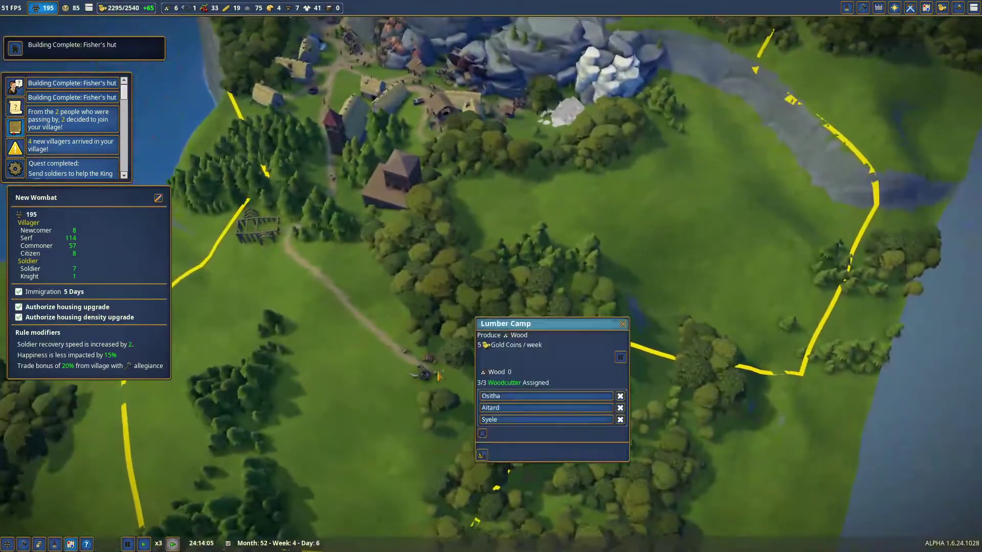
pyautogui.press('w')
pyautogui.press('w')
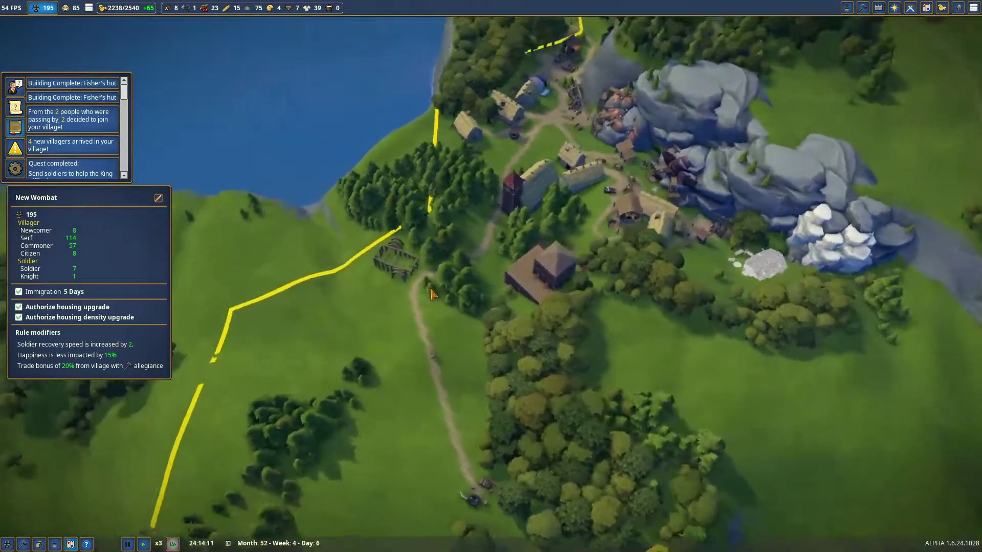
pyautogui.press('w')
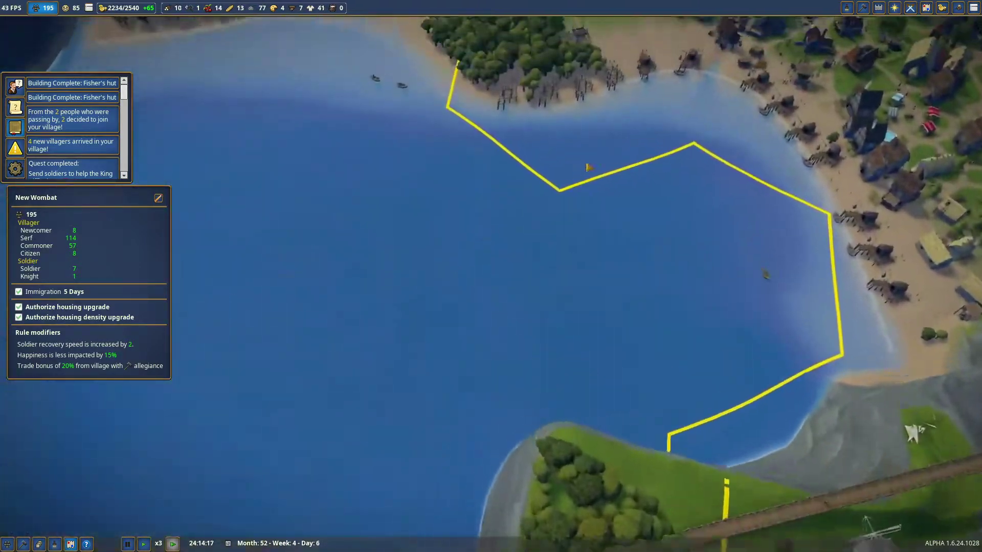
pyautogui.click(746, 141)
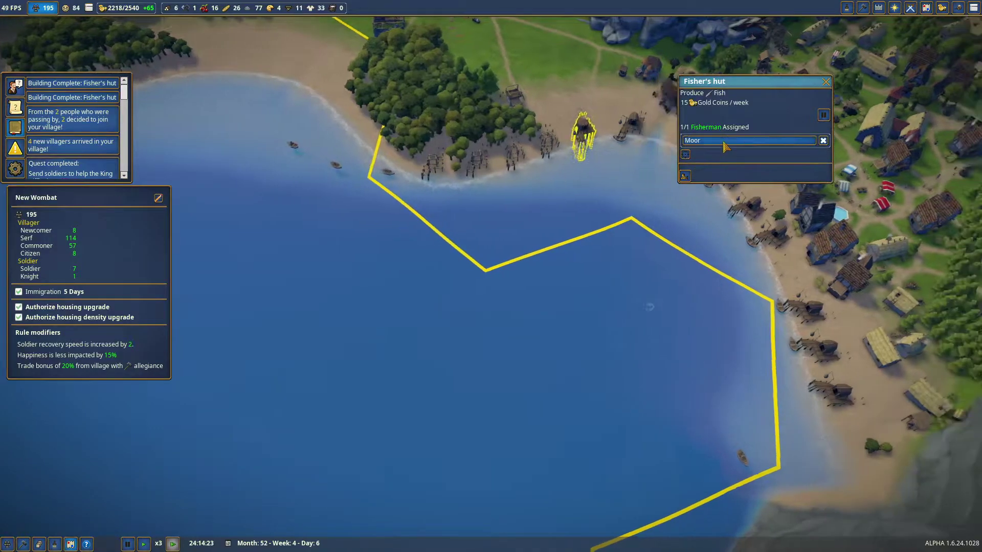
# Close the blacksmith's details and survey the village, fields and river mouth.
pyautogui.press('w')
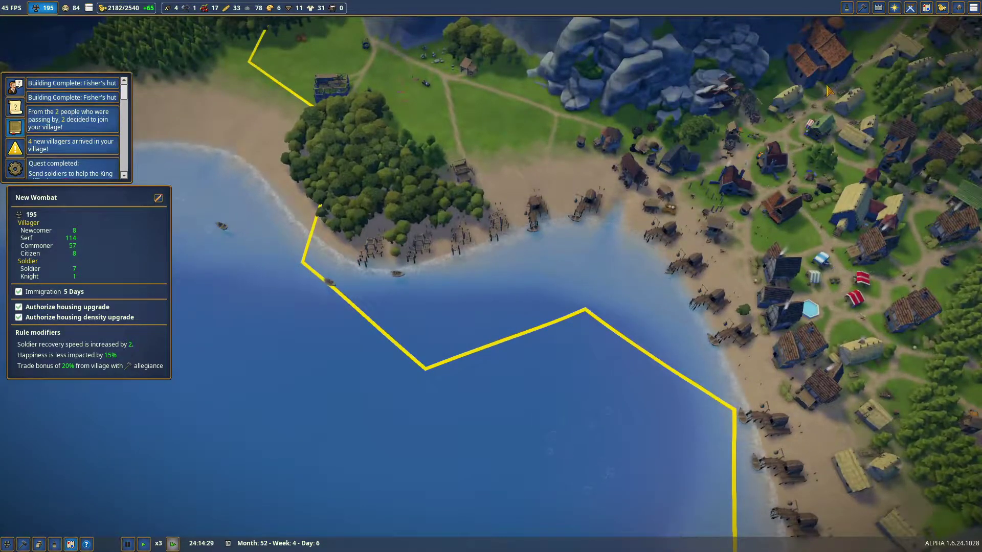
pyautogui.press('w')
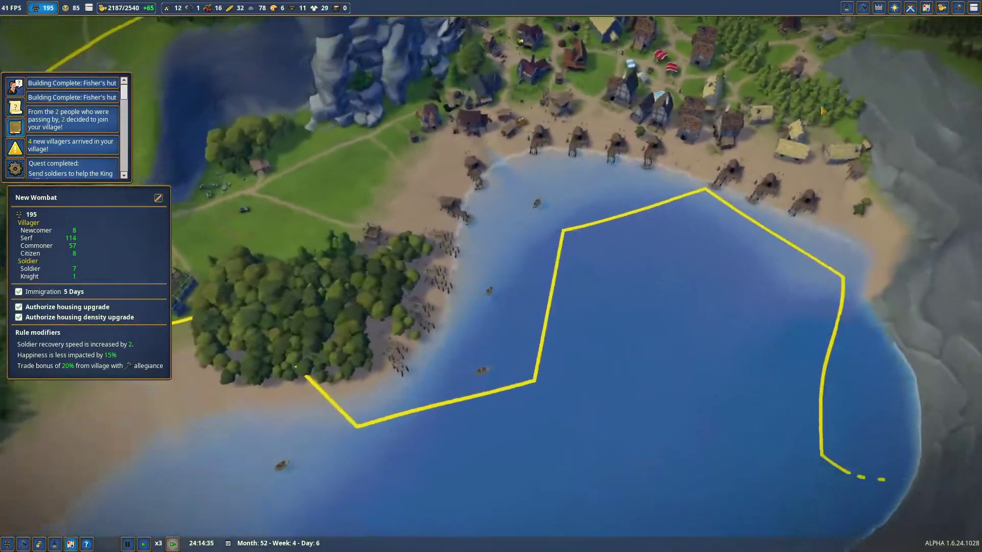
pyautogui.press('w')
pyautogui.scroll(3)
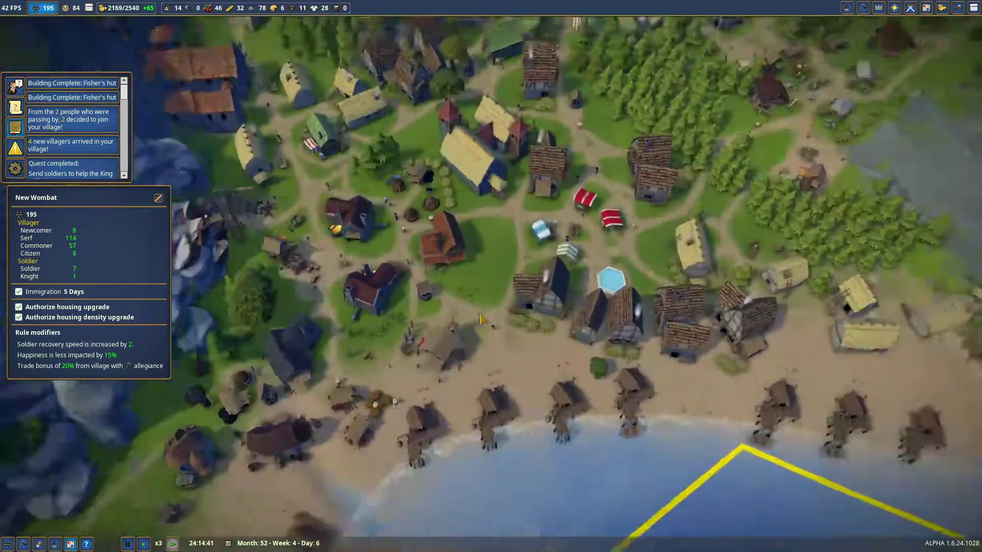
pyautogui.scroll(3)
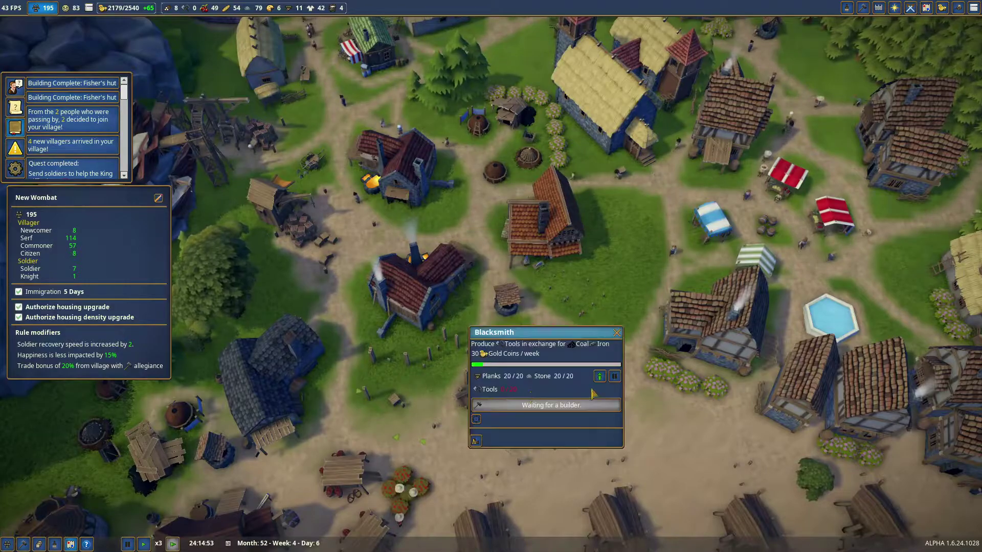
pyautogui.press('Escape')
pyautogui.scroll(-3)
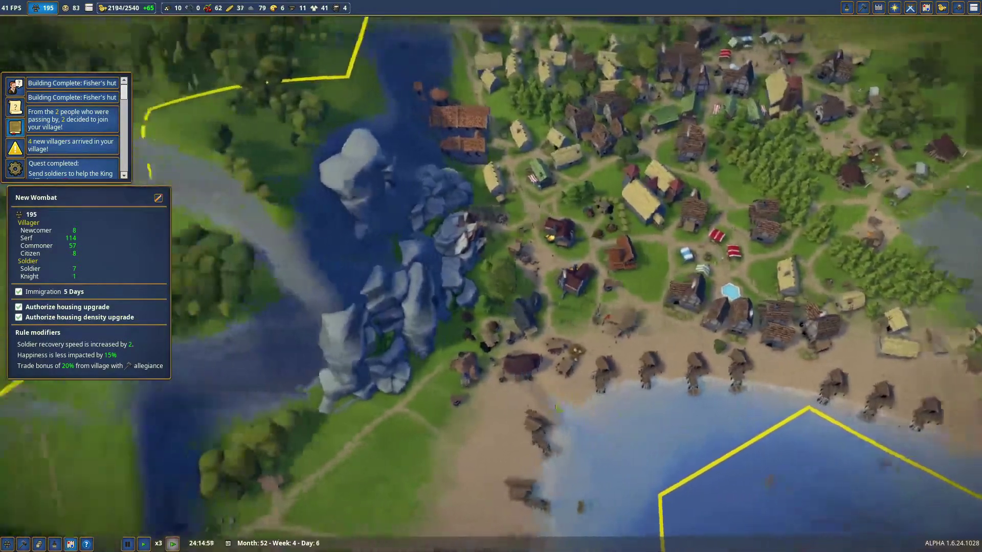
pyautogui.press('a')
pyautogui.scroll(-3)
pyautogui.press('w')
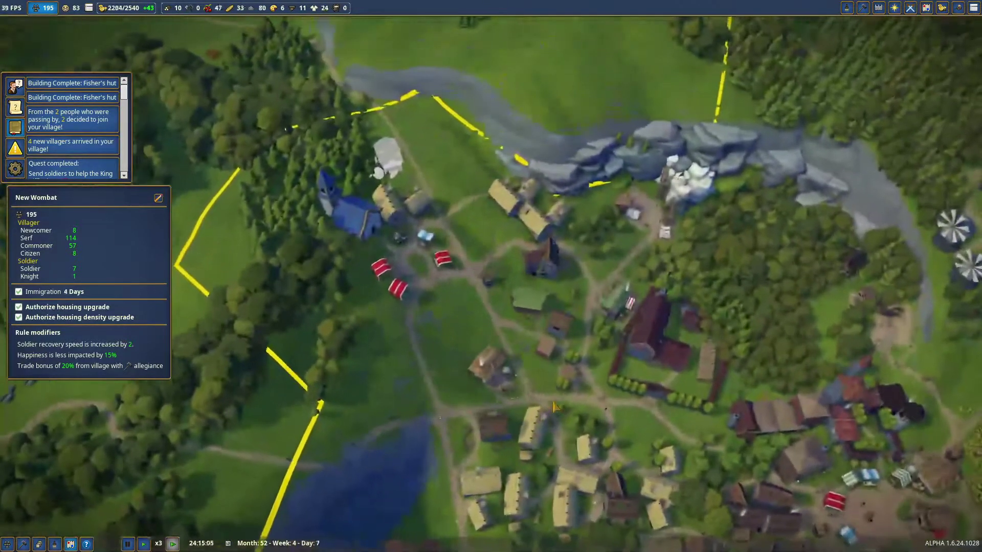
pyautogui.press('d')
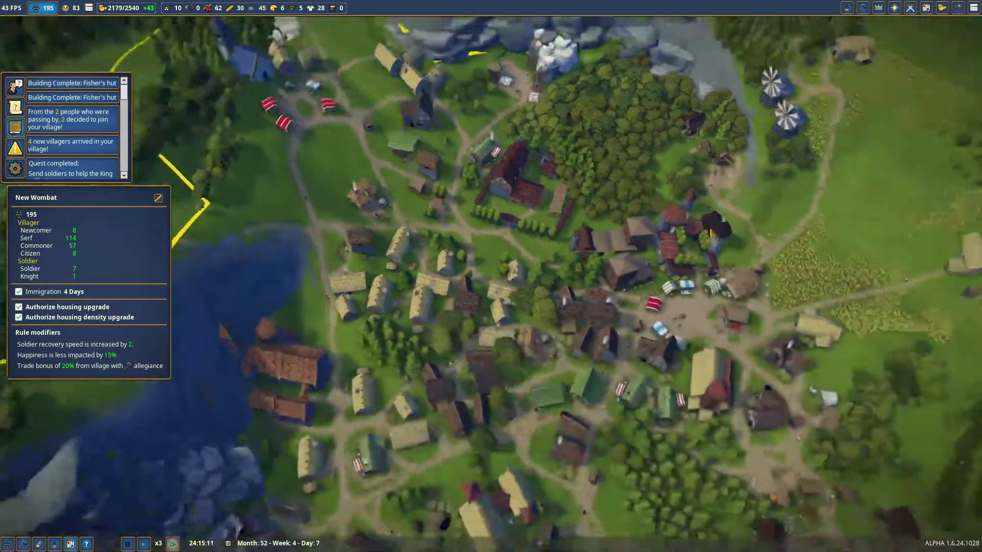
pyautogui.press('s')
pyautogui.press('s')
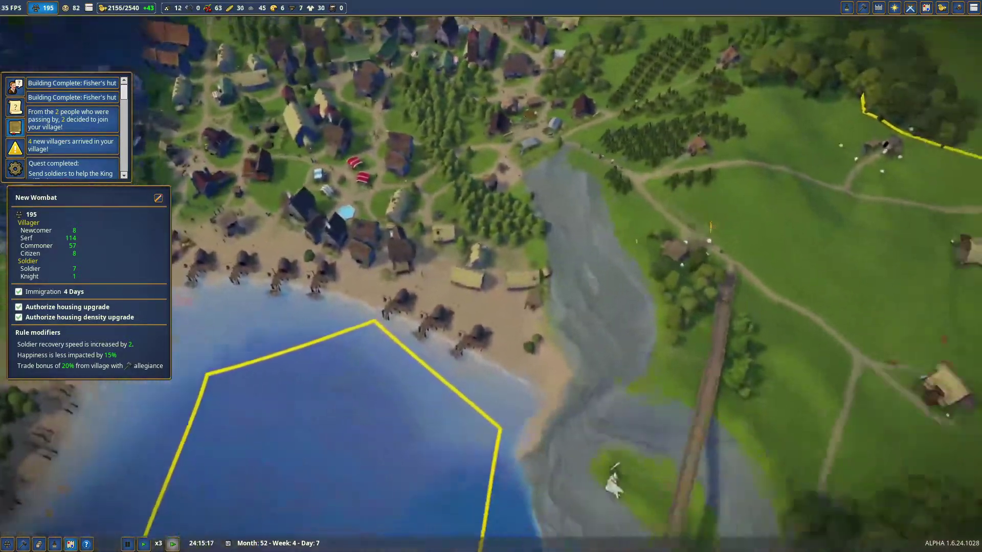
pyautogui.press('d')
pyautogui.press('s')
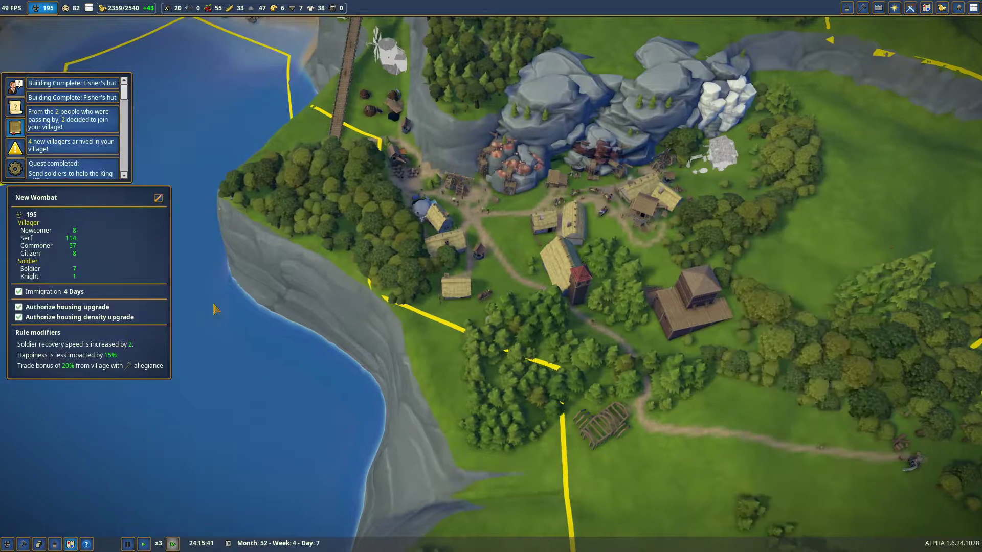
pyautogui.press('w')
pyautogui.press('w')
pyautogui.press('w')
pyautogui.press('w')
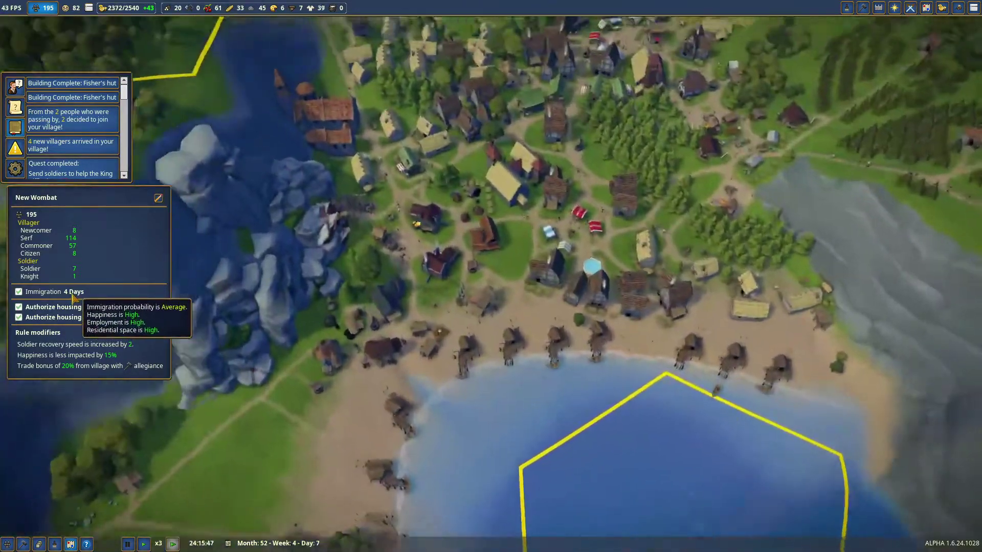
pyautogui.scroll(-3)
pyautogui.scroll(3)
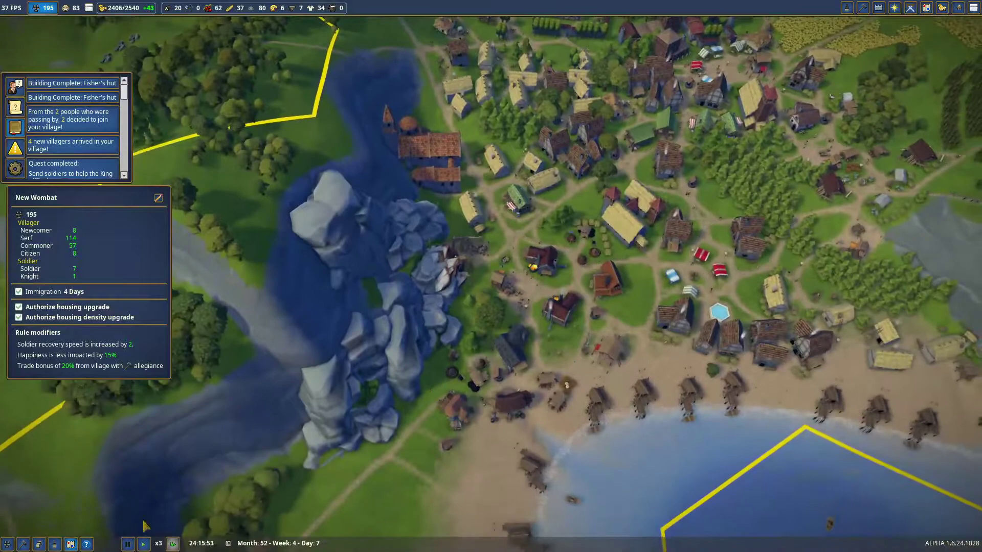
pyautogui.press('s')
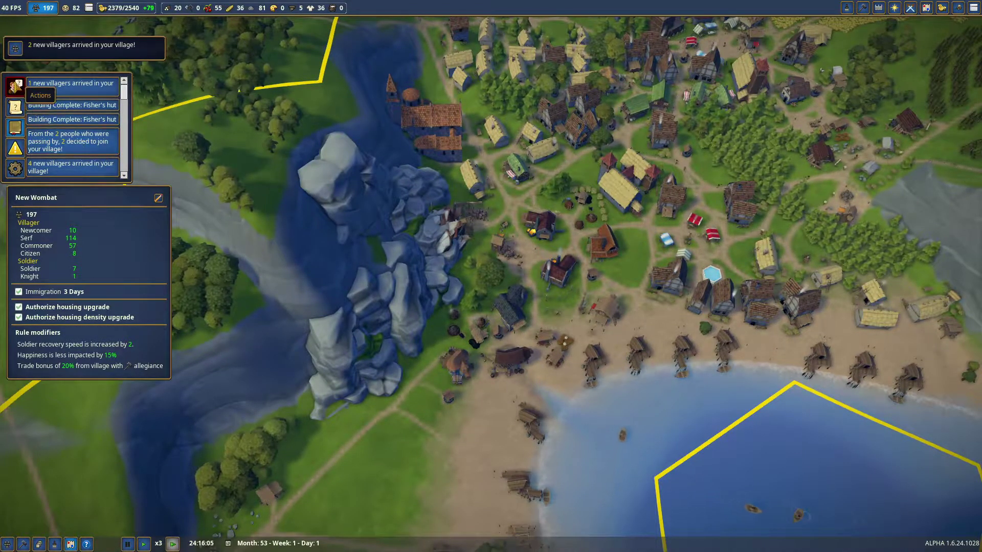
# Pay 200 for a Citizen and 160 to make all Newcomers Serfs, then dismiss.
pyautogui.click(16, 85)
pyautogui.click(51, 83)
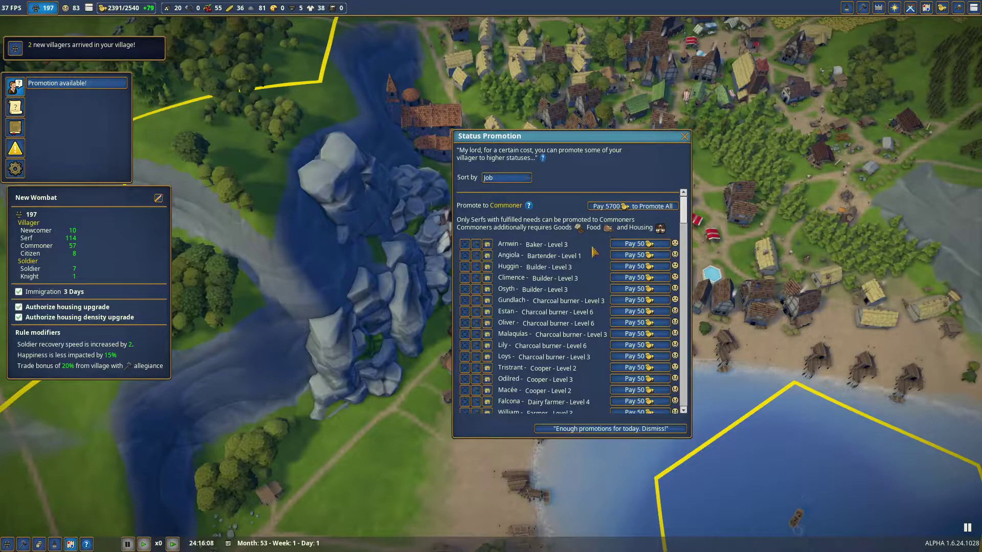
pyautogui.scroll(-3)
pyautogui.scroll(-3)
pyautogui.scroll(-3)
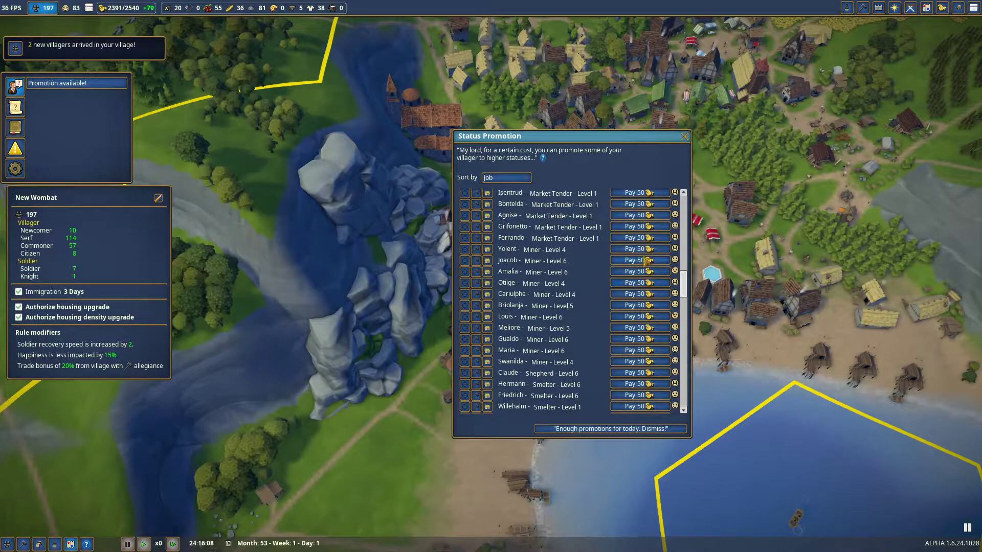
pyautogui.scroll(-3)
pyautogui.scroll(-3)
pyautogui.scroll(-3)
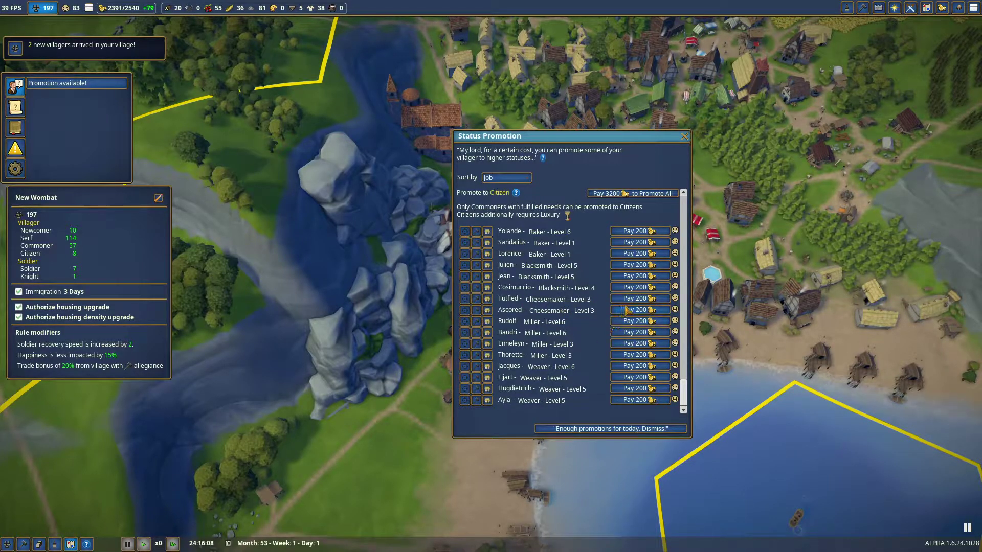
pyautogui.click(628, 298)
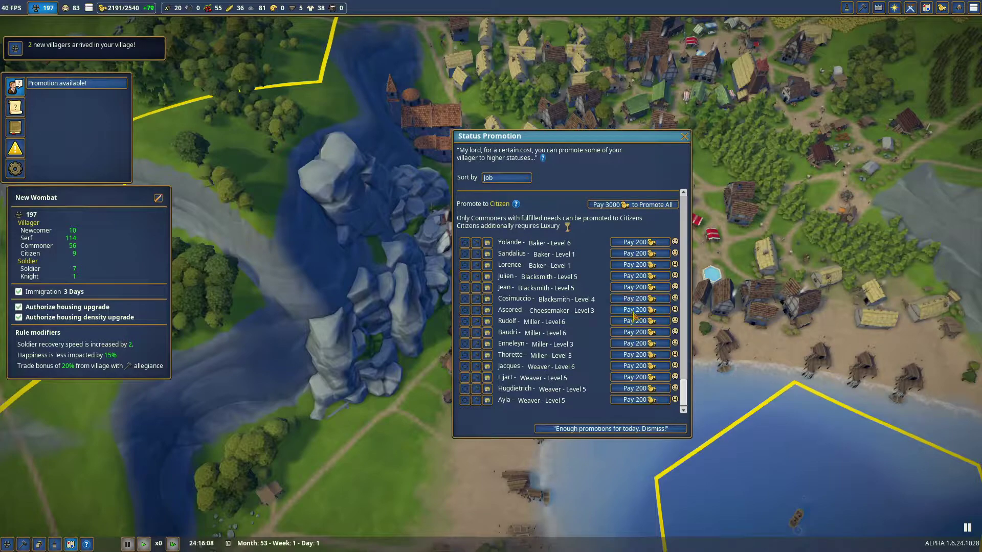
pyautogui.click(636, 310)
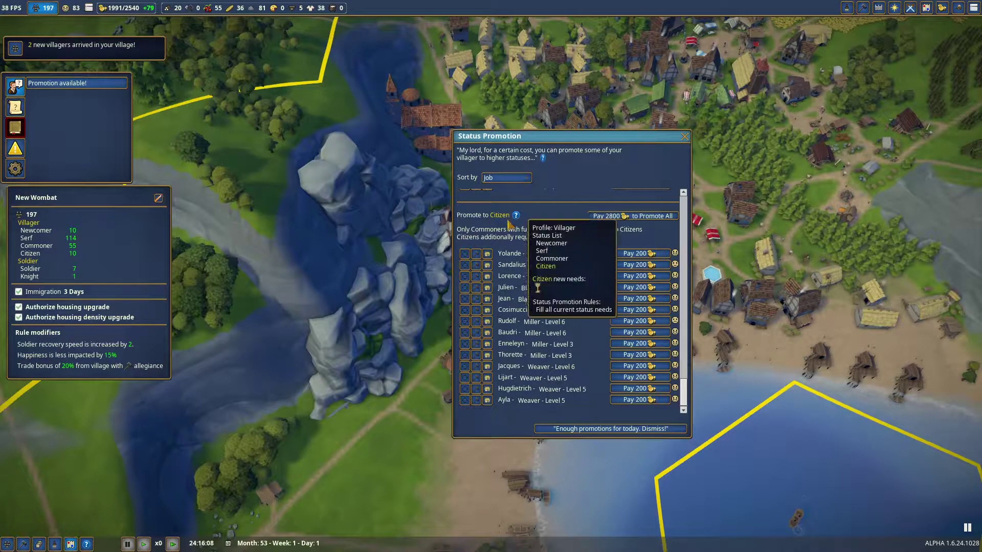
pyautogui.scroll(3)
pyautogui.scroll(3)
pyautogui.scroll(3)
pyautogui.scroll(3)
pyautogui.scroll(3)
pyautogui.scroll(-3)
pyautogui.scroll(-3)
pyautogui.scroll(-3)
pyautogui.scroll(-3)
pyautogui.scroll(3)
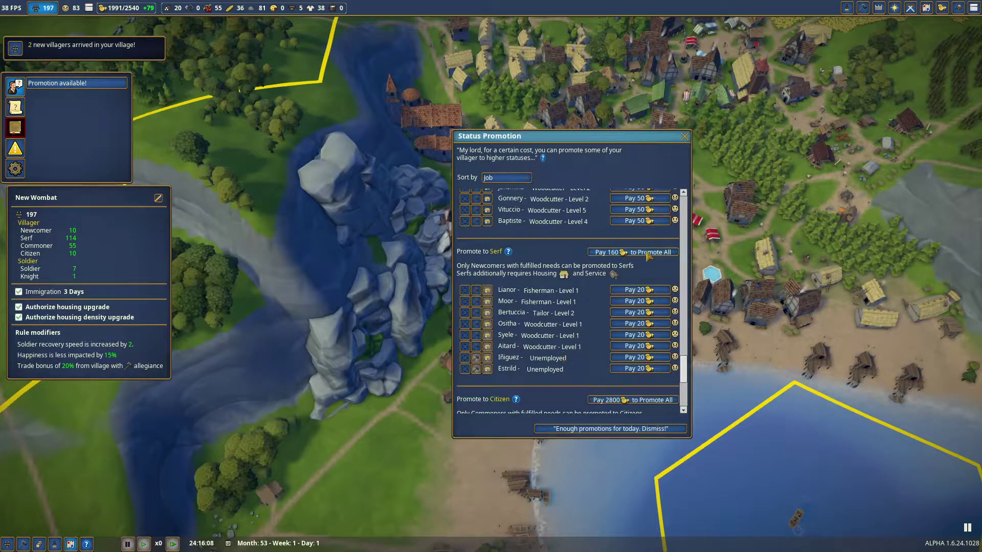
pyautogui.click(648, 253)
pyautogui.click(643, 429)
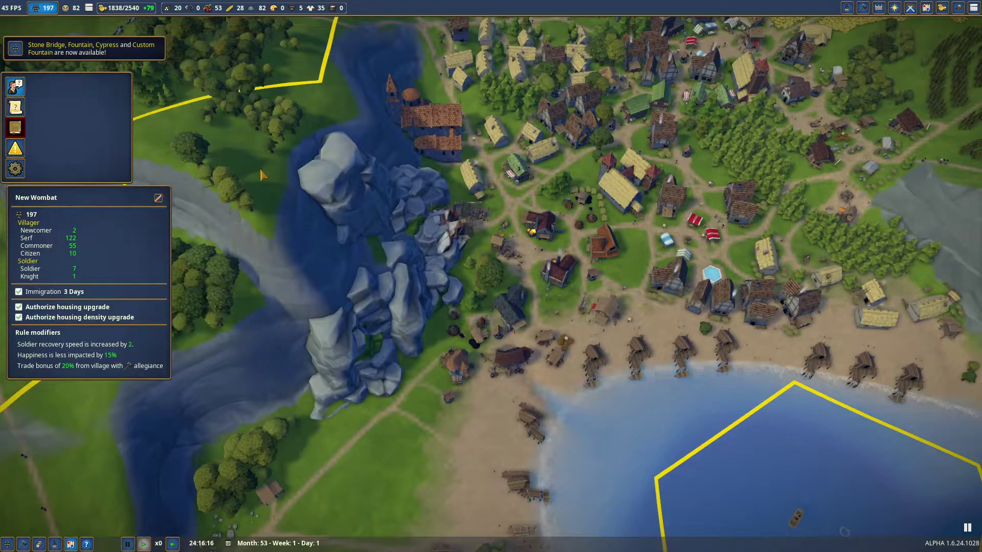
pyautogui.scroll(3)
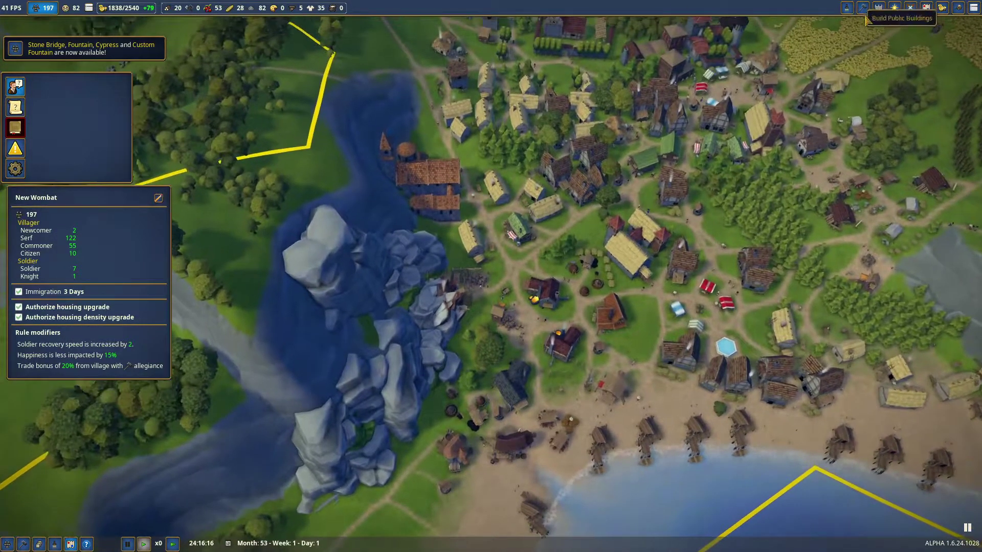
# Place a Decoration Fountain in the village plaza clearing and close its dialog.
pyautogui.click(864, 8)
pyautogui.click(776, 113)
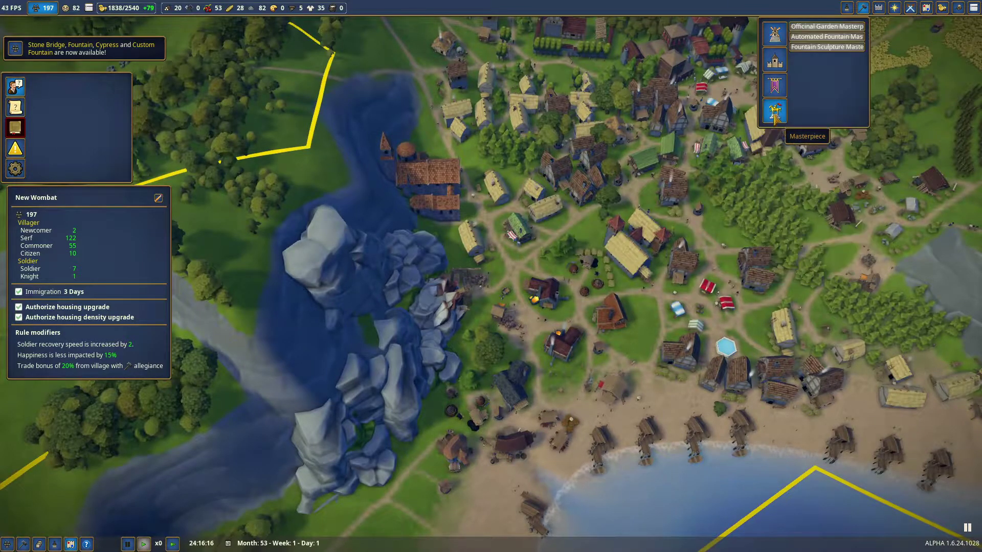
pyautogui.click(774, 87)
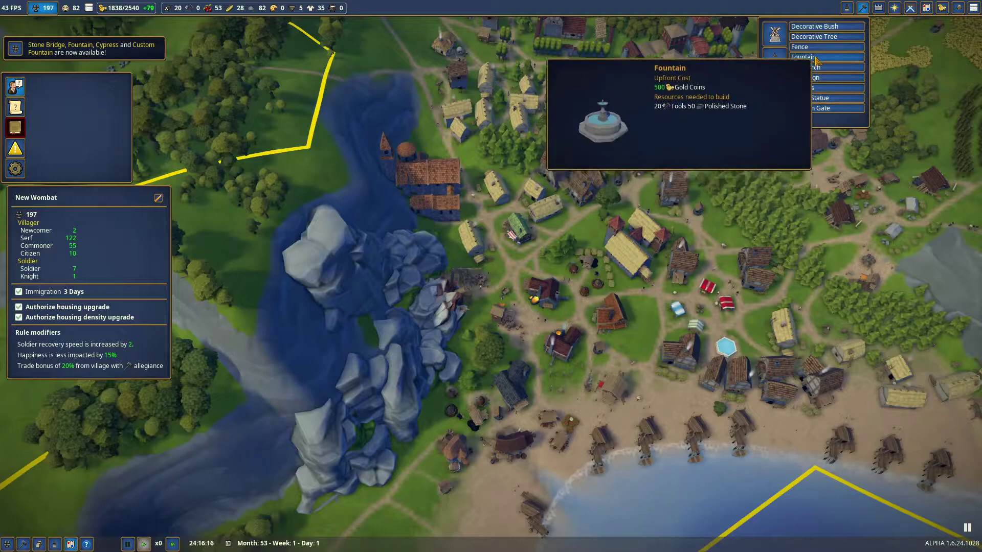
pyautogui.click(815, 58)
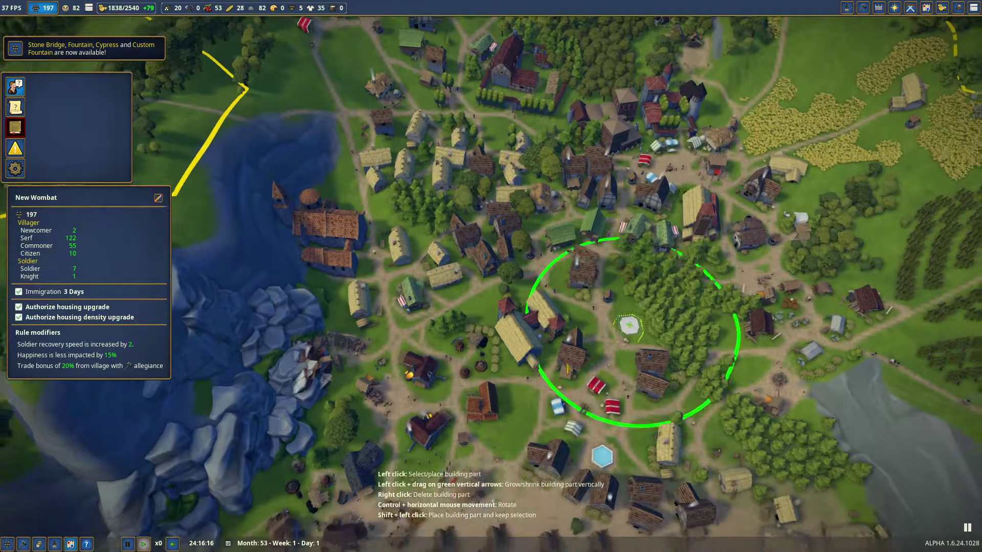
pyautogui.moveTo(629, 328); pyautogui.dragTo(524, 319)
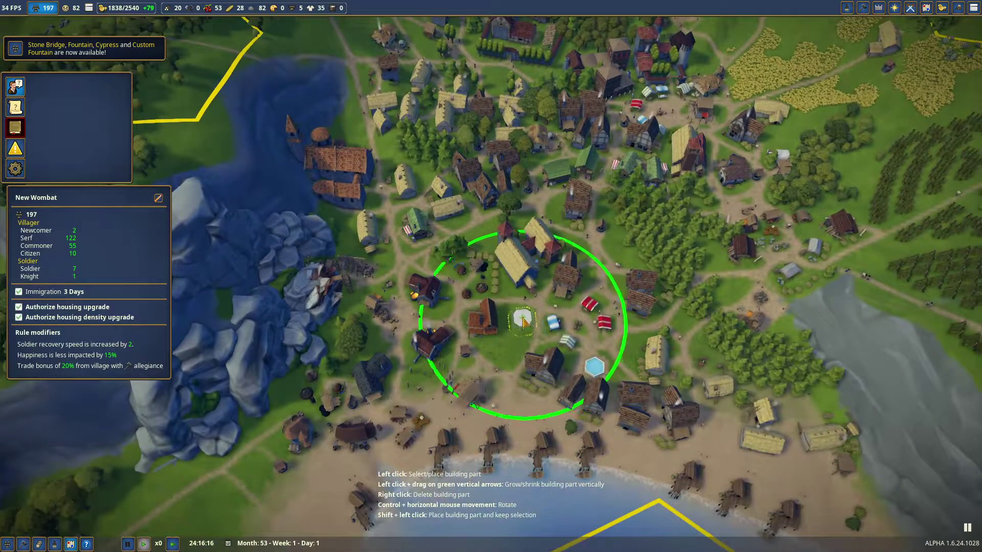
pyautogui.click(524, 318)
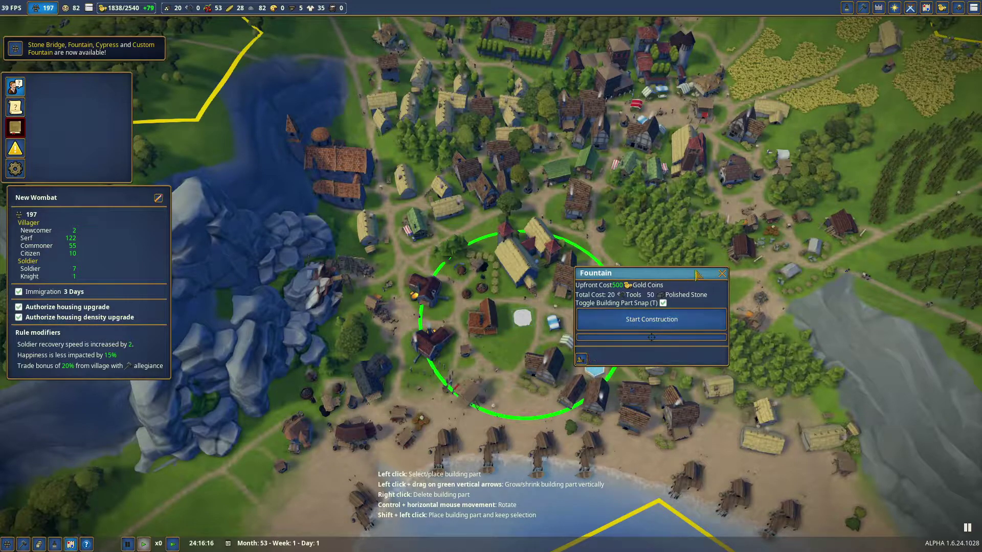
pyautogui.click(722, 273)
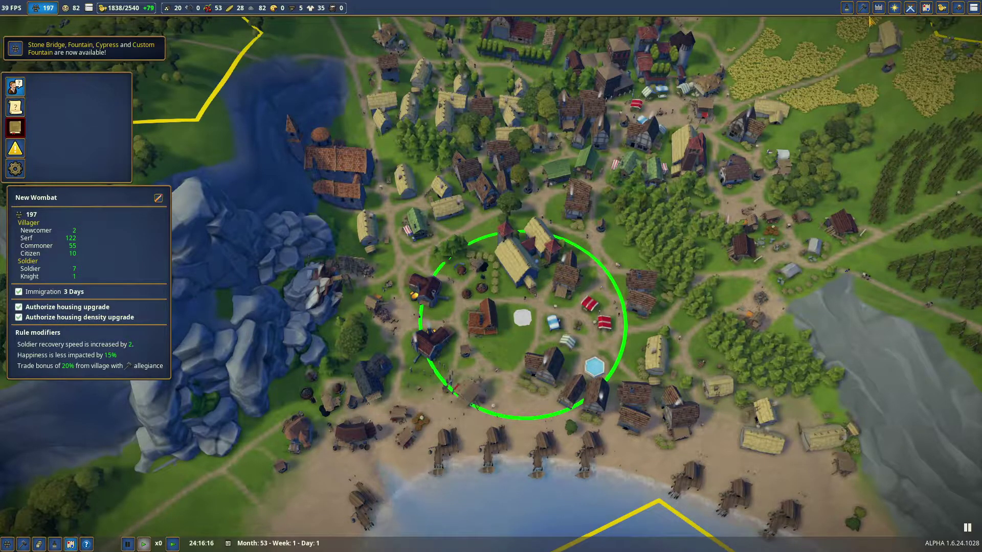
# Browse the decoration and production building lists, then open the Estates overview.
pyautogui.click(865, 9)
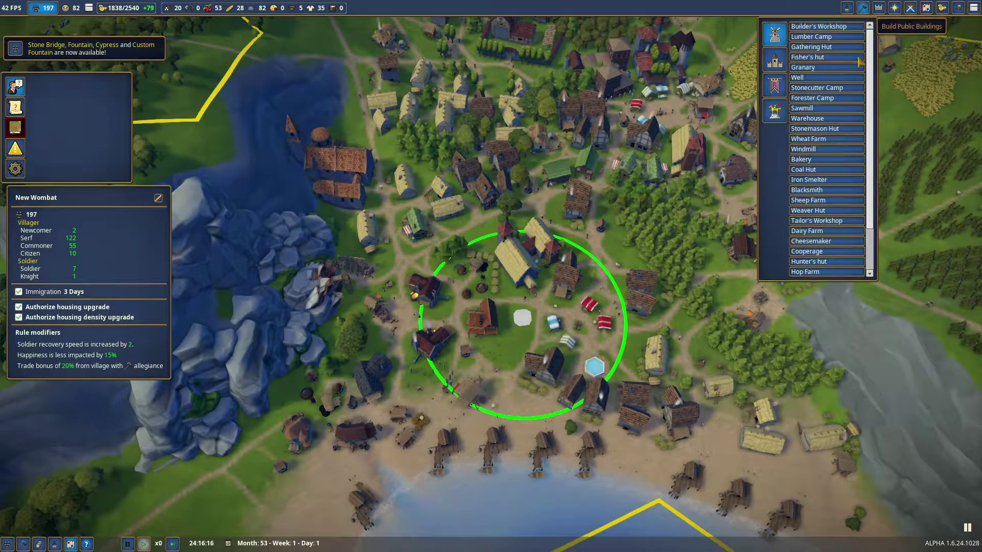
pyautogui.click(775, 108)
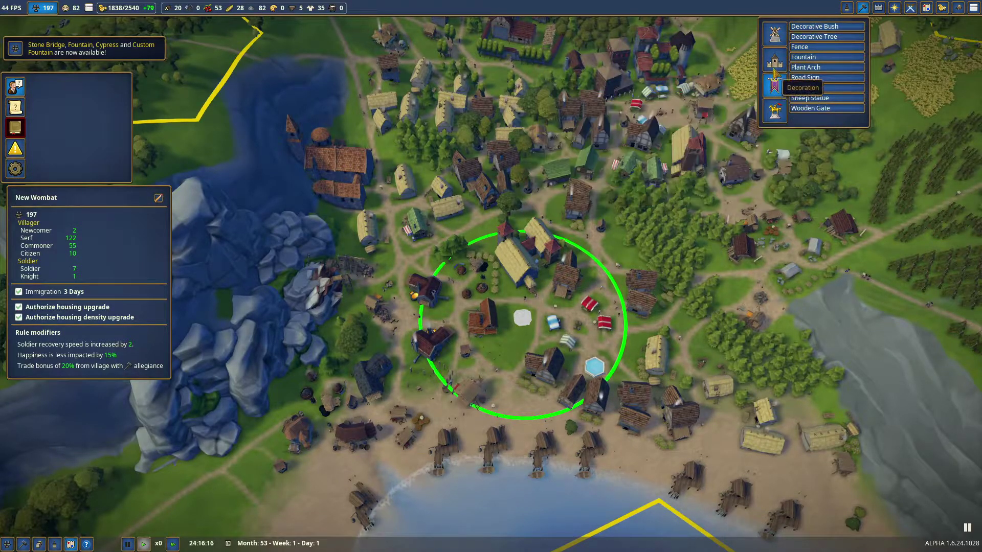
pyautogui.scroll(-3)
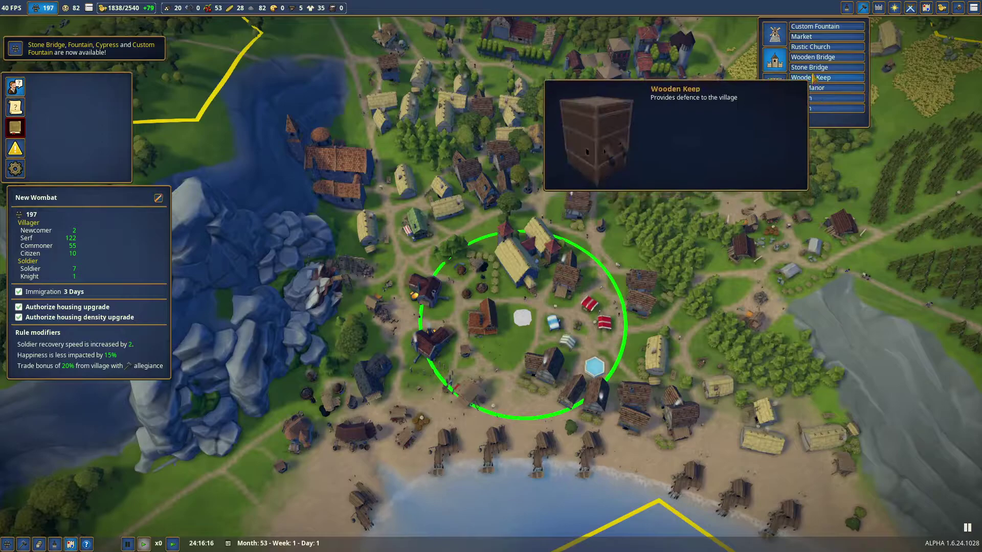
pyautogui.press('e')
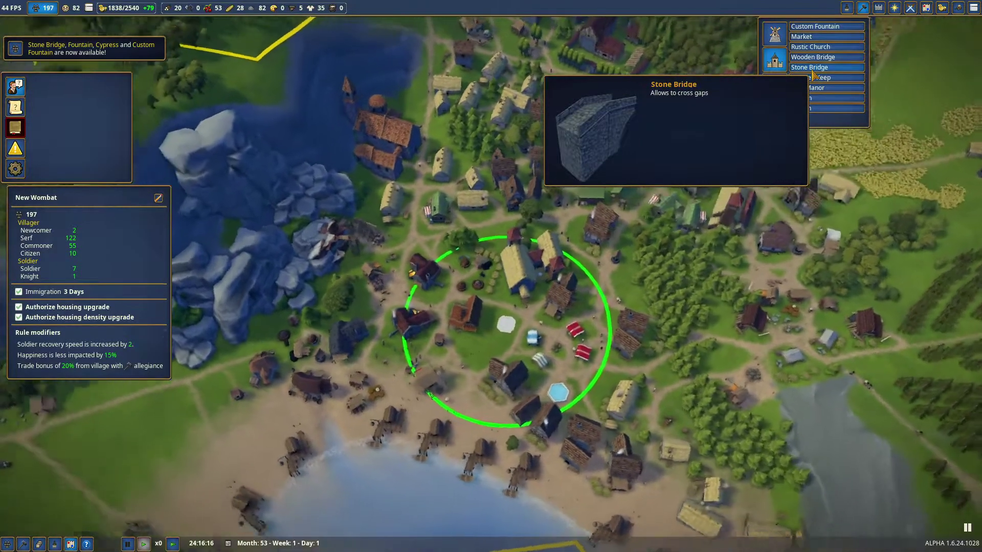
pyautogui.press('w')
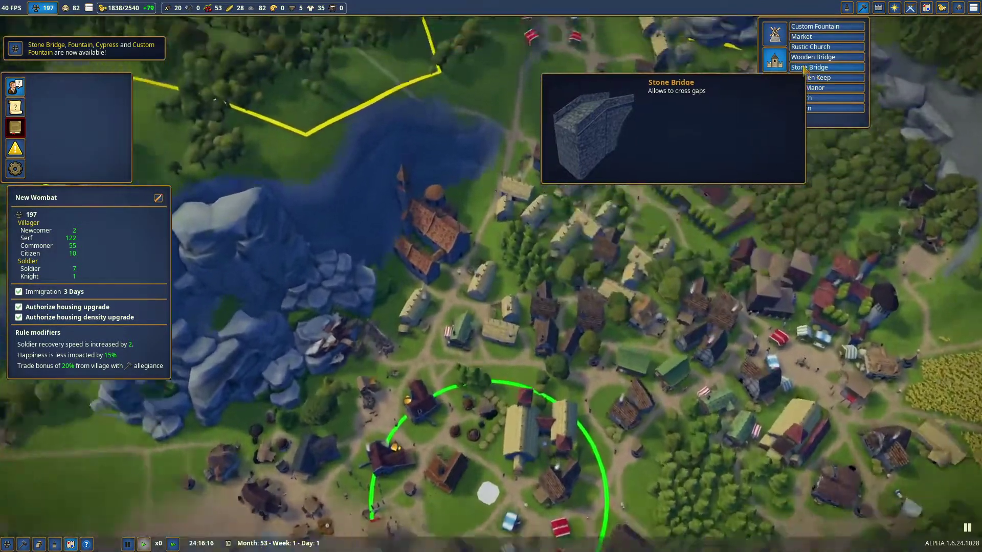
pyautogui.click(775, 111)
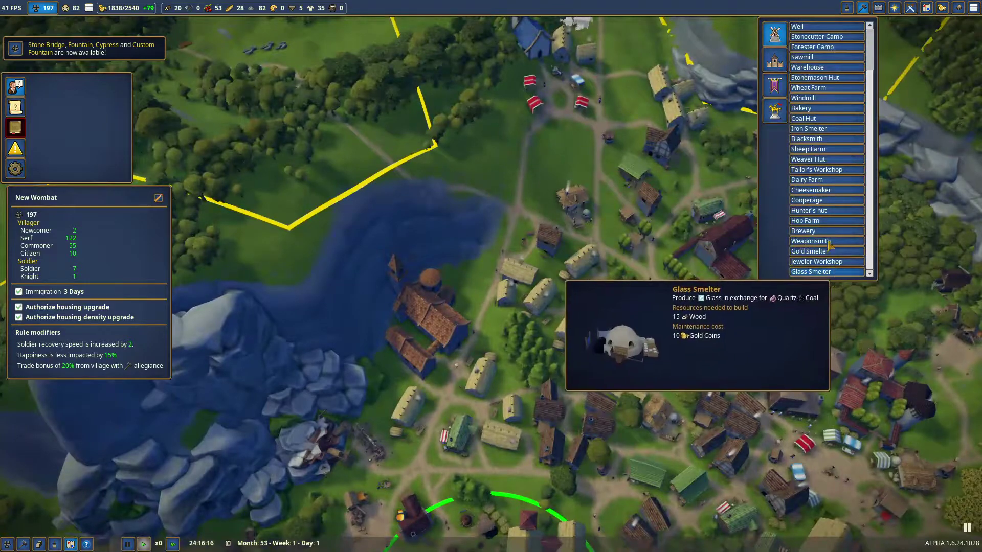
pyautogui.click(863, 8)
pyautogui.click(895, 8)
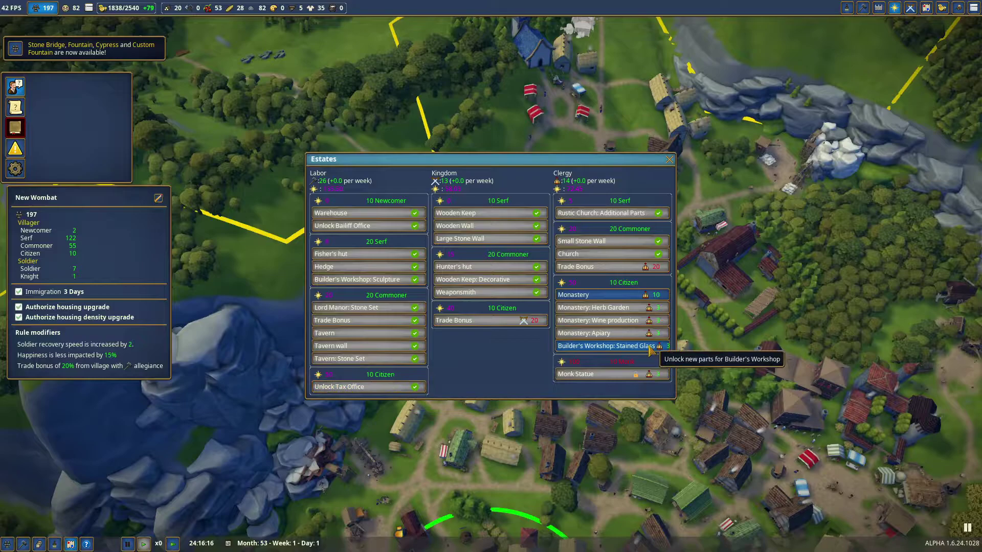
# Unlock Builder's Workshop: Stained Glass under Clergy and close the Estates panel.
pyautogui.press('w')
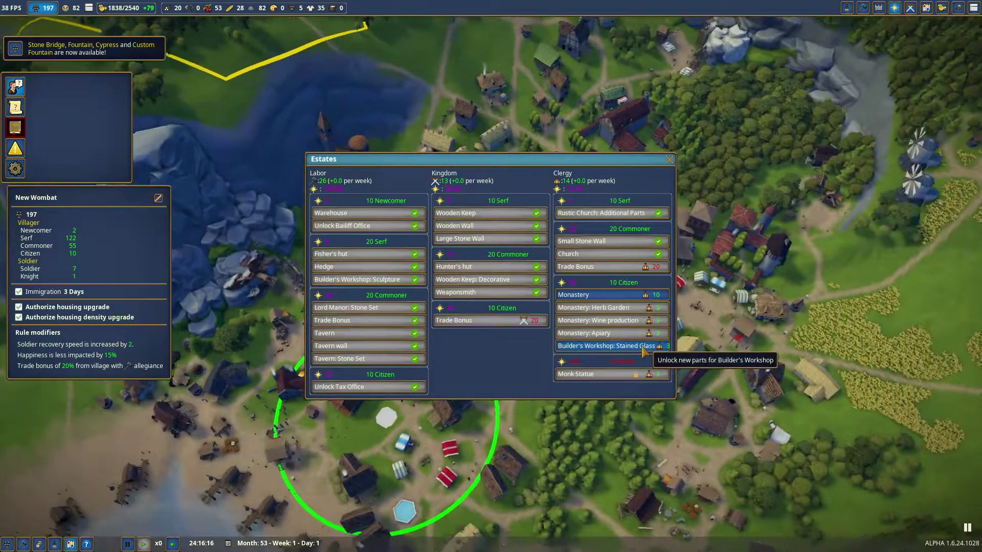
pyautogui.press('w')
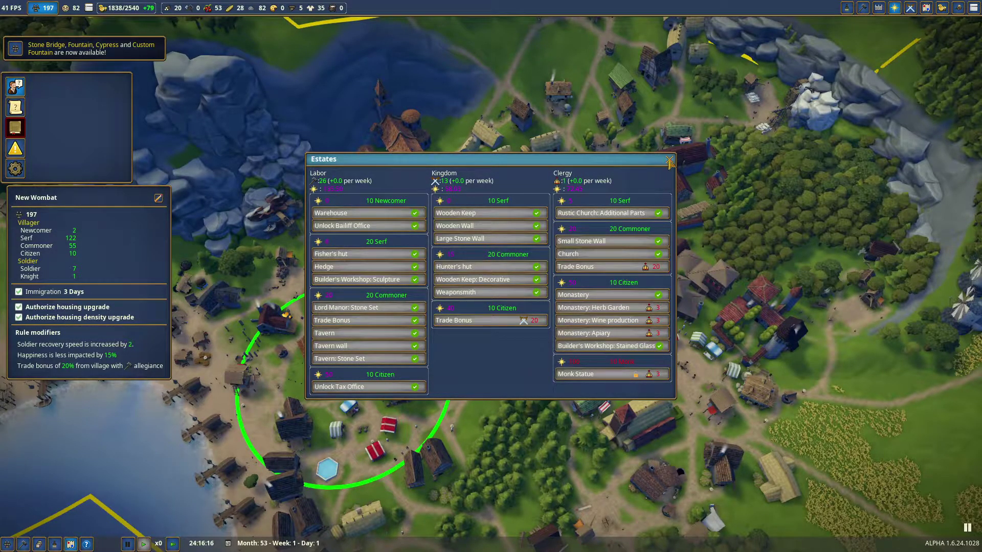
pyautogui.click(670, 163)
pyautogui.press('a')
pyautogui.press('a')
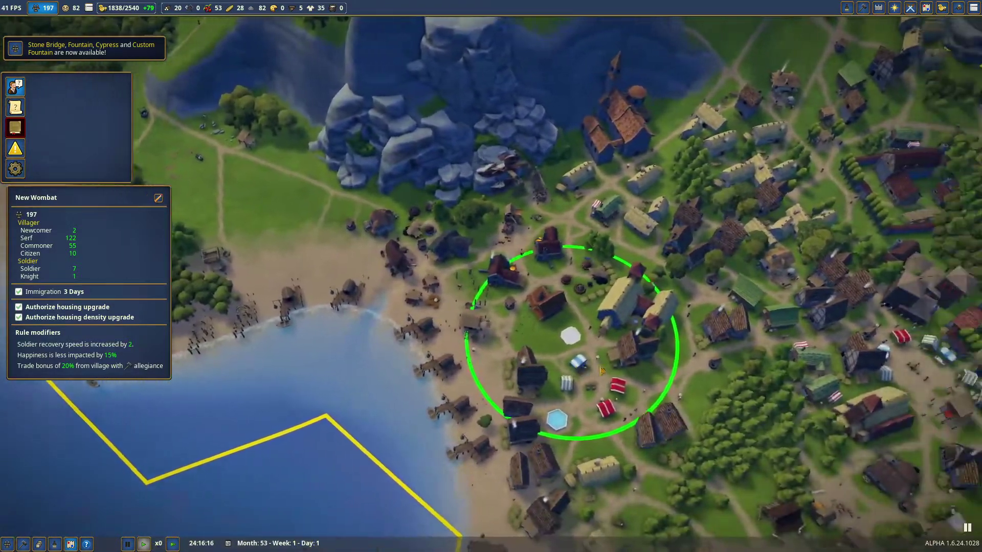
pyautogui.scroll(3)
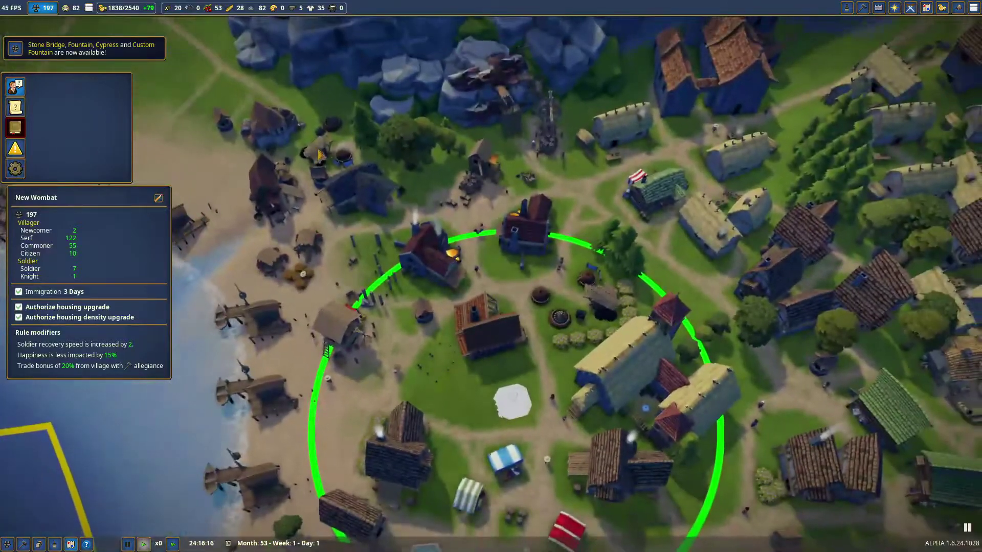
pyautogui.scroll(-3)
pyautogui.scroll(-3)
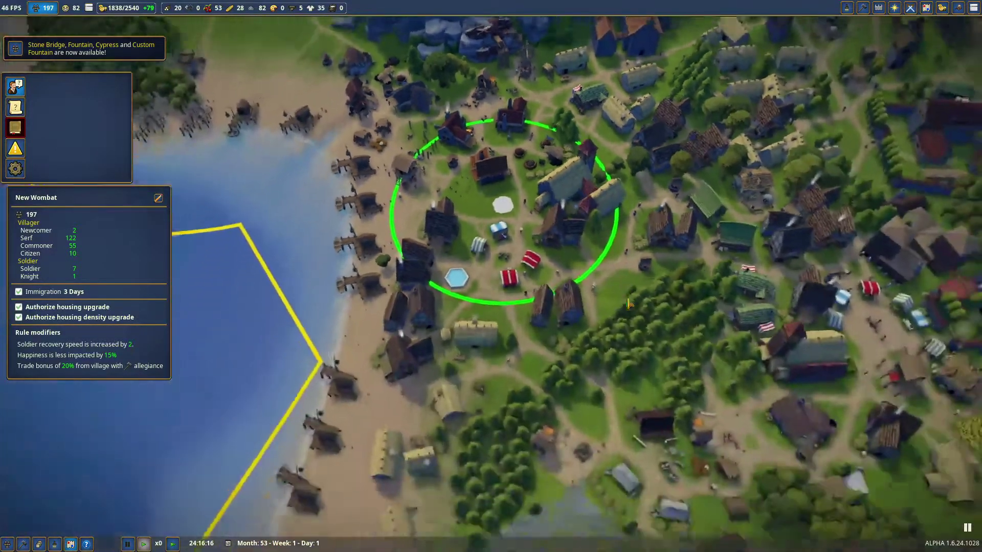
# Open the Builder's Workshop's Edit tab to add building parts.
pyautogui.press('s')
pyautogui.scroll(3)
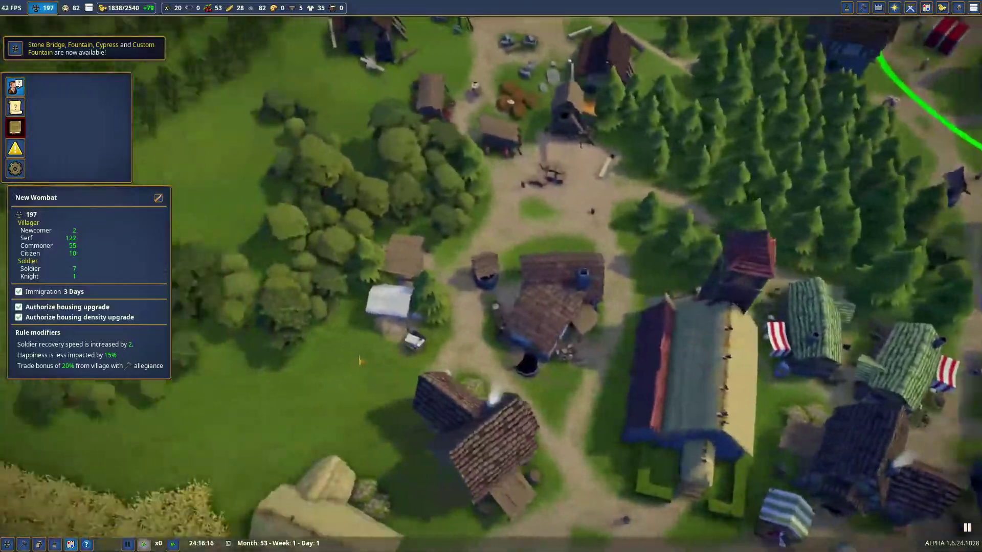
pyautogui.click(431, 300)
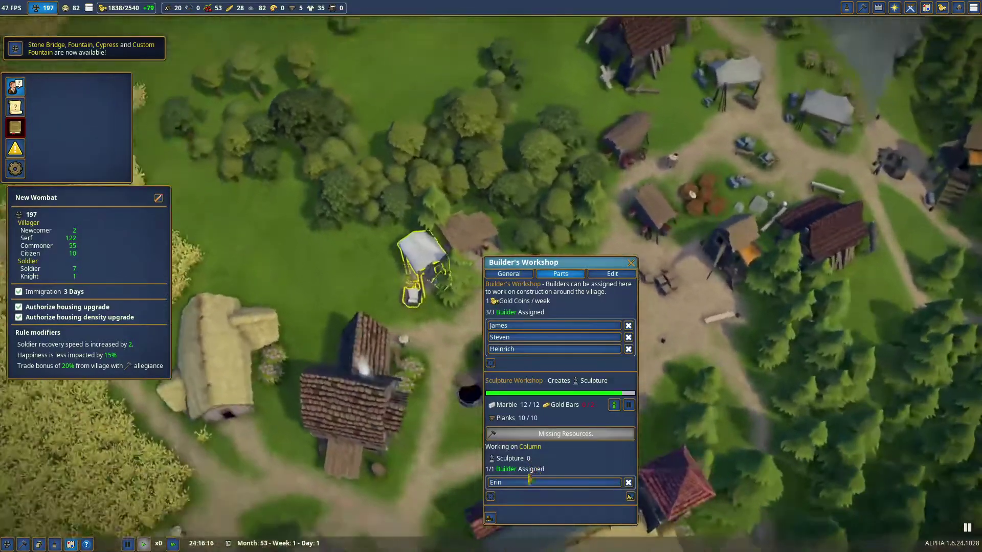
pyautogui.scroll(-3)
pyautogui.click(612, 274)
pyautogui.scroll(-3)
pyautogui.scroll(-3)
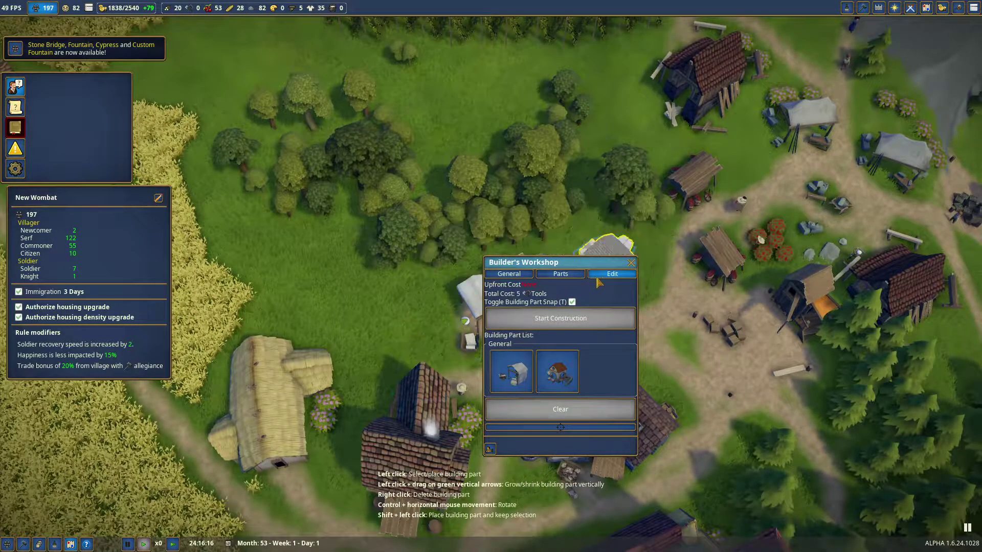
pyautogui.moveTo(624, 263); pyautogui.dragTo(346, 268)
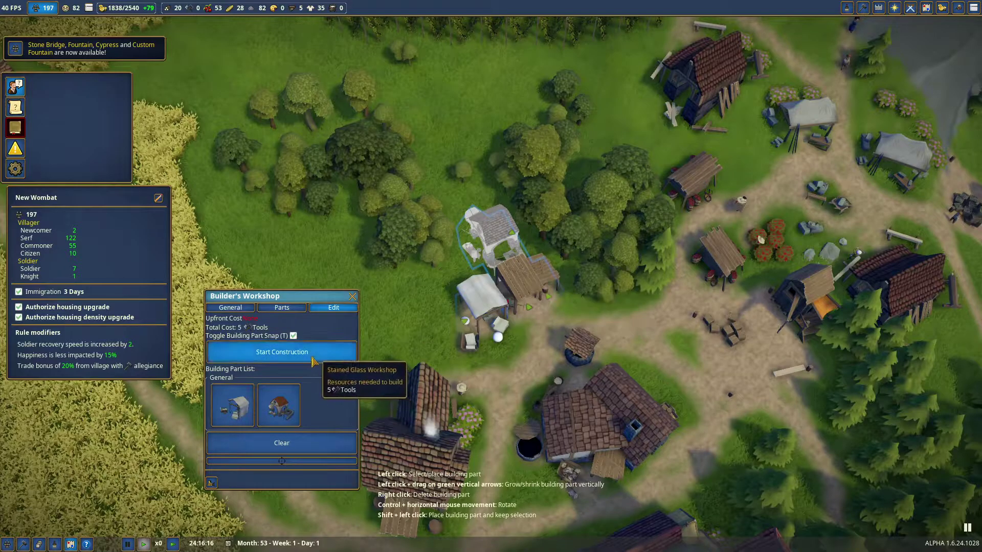
# Place the Stained Glass Workshop part and start its construction.
pyautogui.click(282, 352)
pyautogui.scroll(-3)
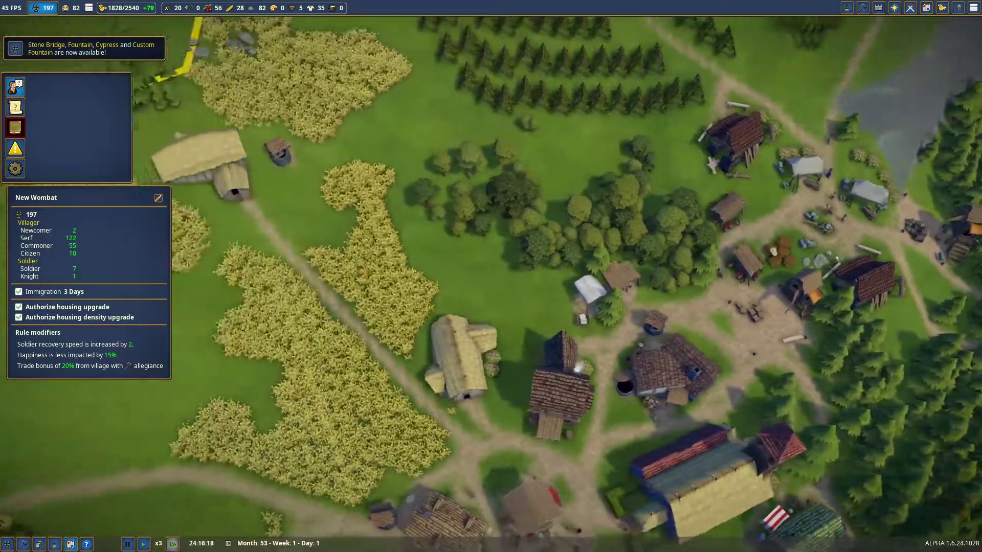
pyautogui.scroll(-3)
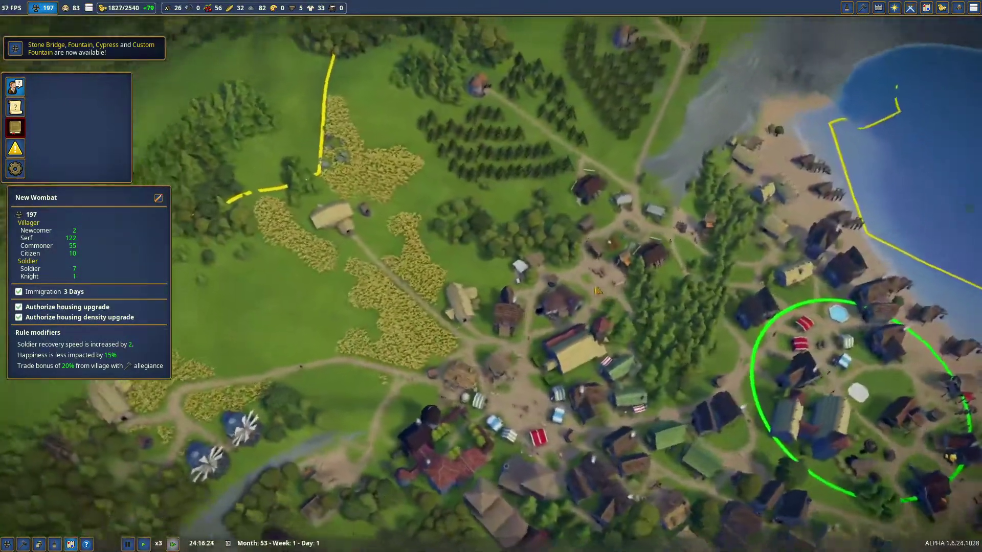
pyautogui.moveTo(595, 290); pyautogui.dragTo(491, 276)
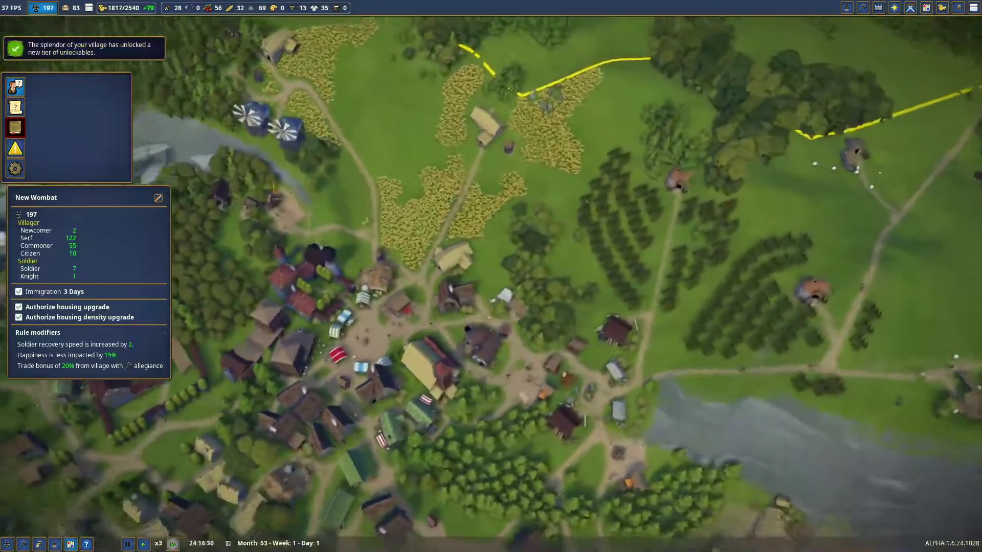
pyautogui.moveTo(492, 384); pyautogui.dragTo(491, 192)
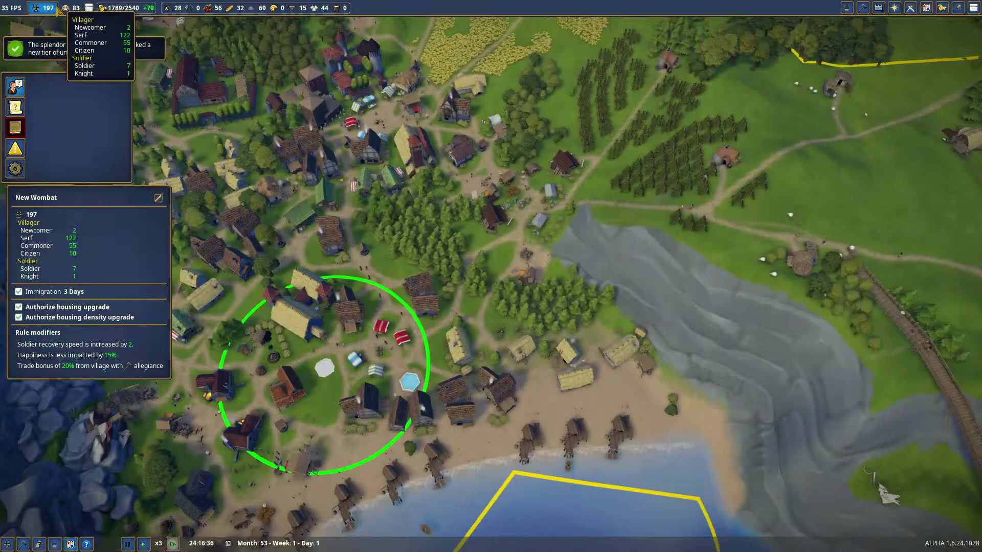
pyautogui.moveTo(553, 277); pyautogui.dragTo(530, 244)
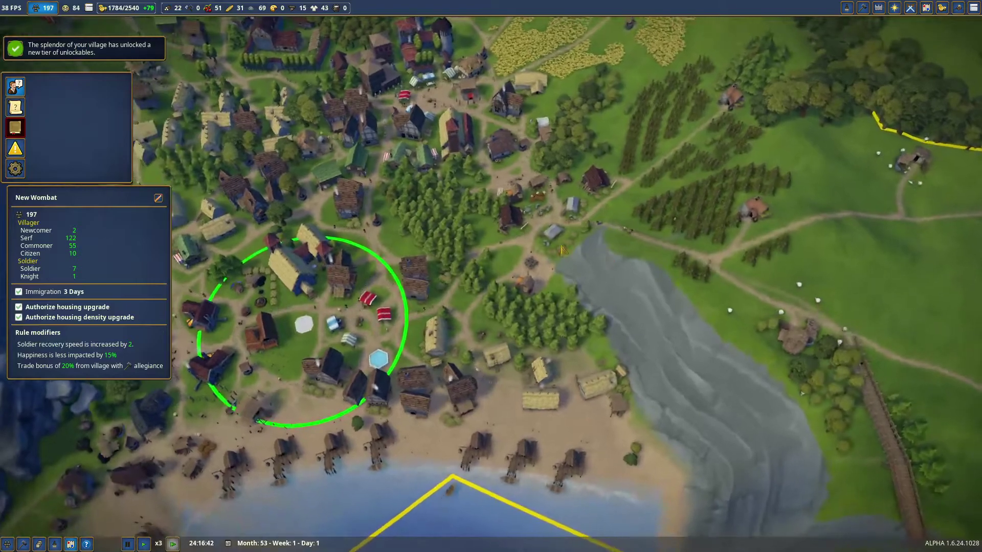
pyautogui.click(439, 333)
pyautogui.scroll(3)
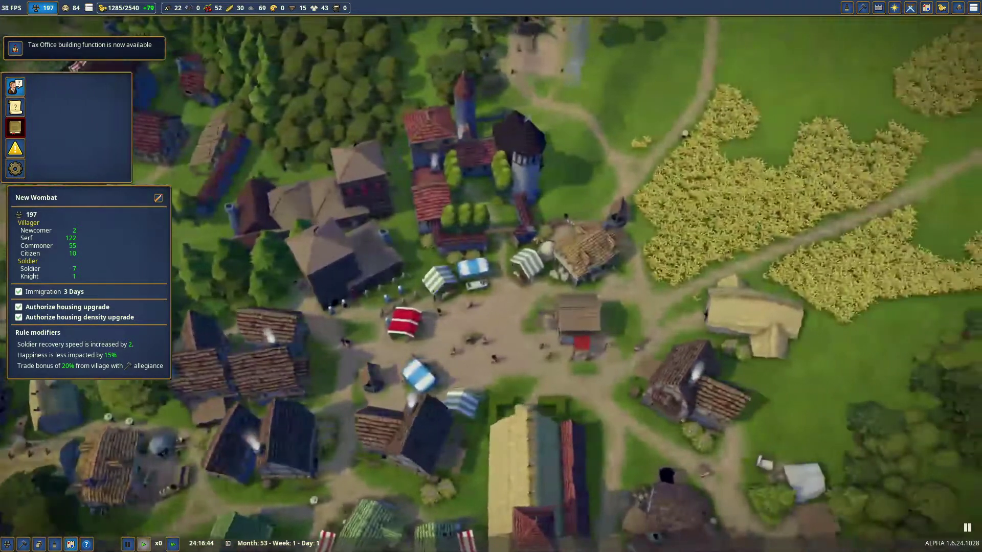
pyautogui.scroll(3)
# Place a single Fountain from the Decoration category in the market square among the stalls.
pyautogui.click(863, 7)
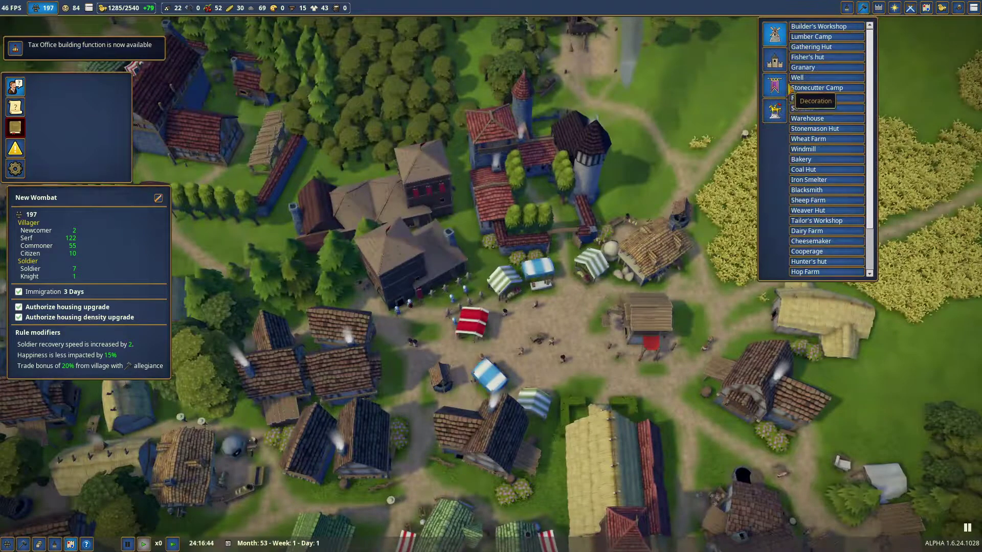
pyautogui.click(775, 86)
pyautogui.click(775, 86)
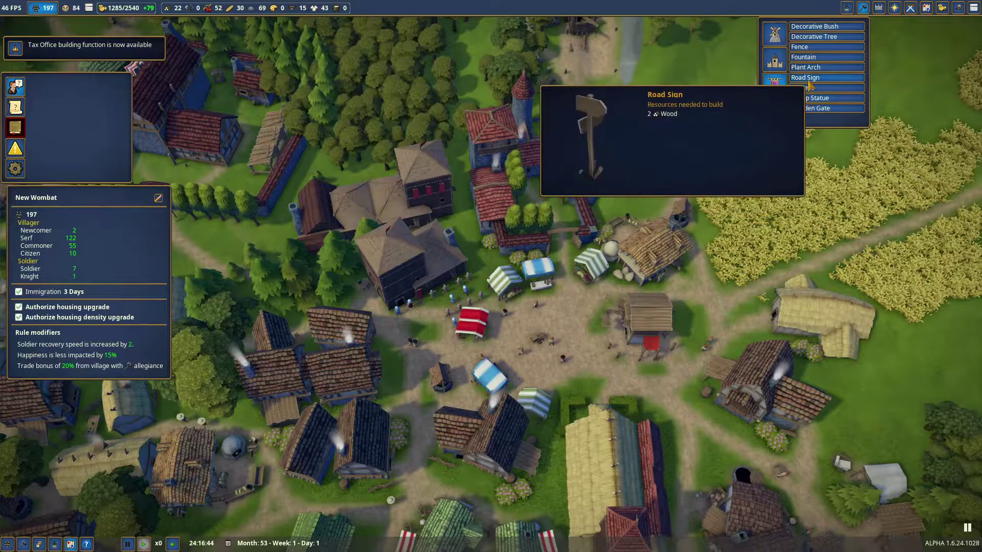
pyautogui.click(807, 57)
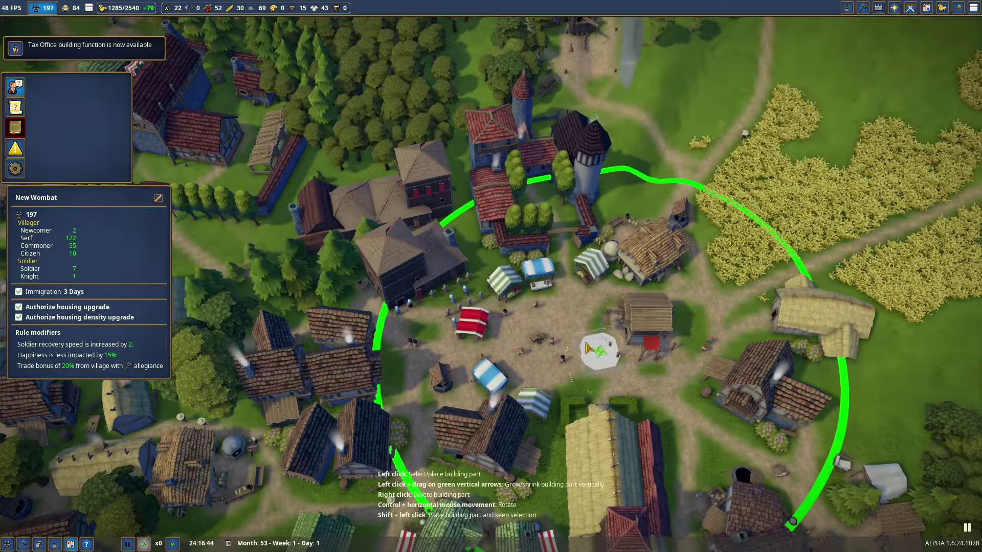
pyautogui.click(545, 339)
pyautogui.rightClick(545, 340)
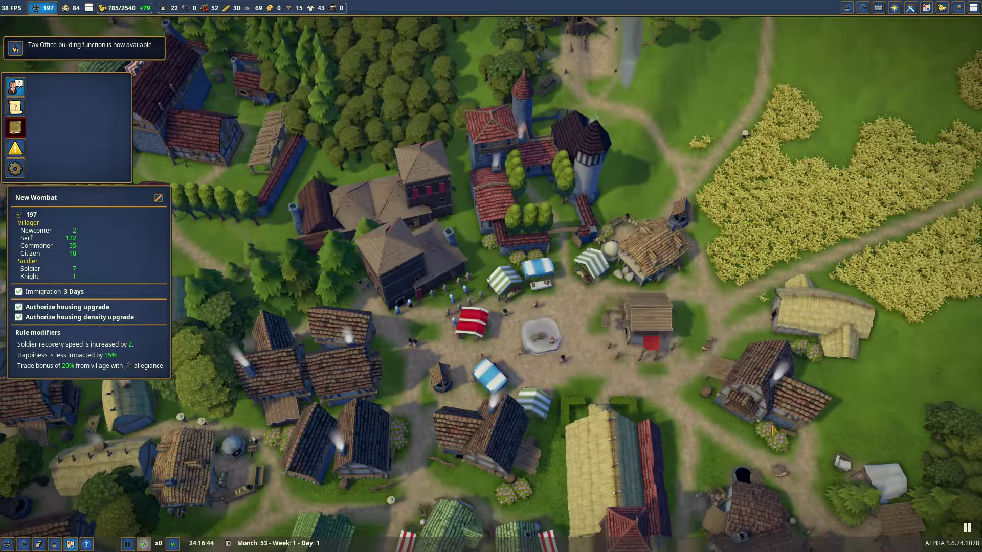
pyautogui.scroll(-3)
pyautogui.scroll(-3)
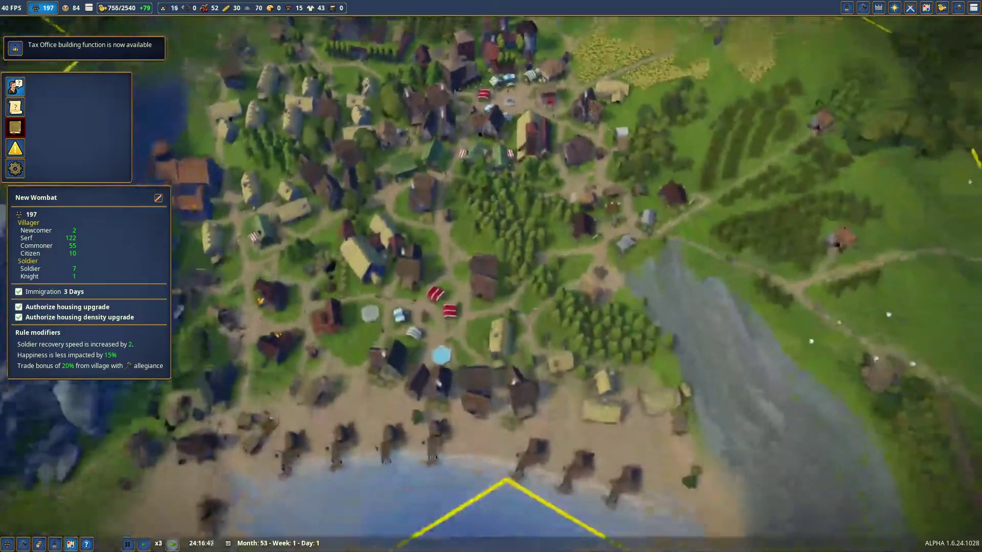
pyautogui.press('w')
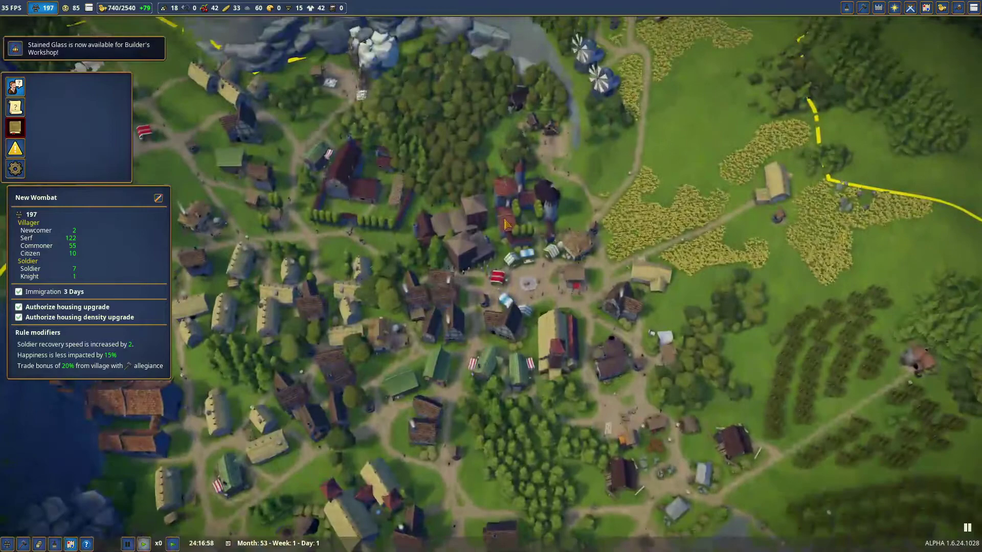
# Set the Lord Manor's Tax Office part to the Tax Office function and resume at x3.
pyautogui.click(506, 224)
pyautogui.scroll(3)
pyautogui.scroll(-3)
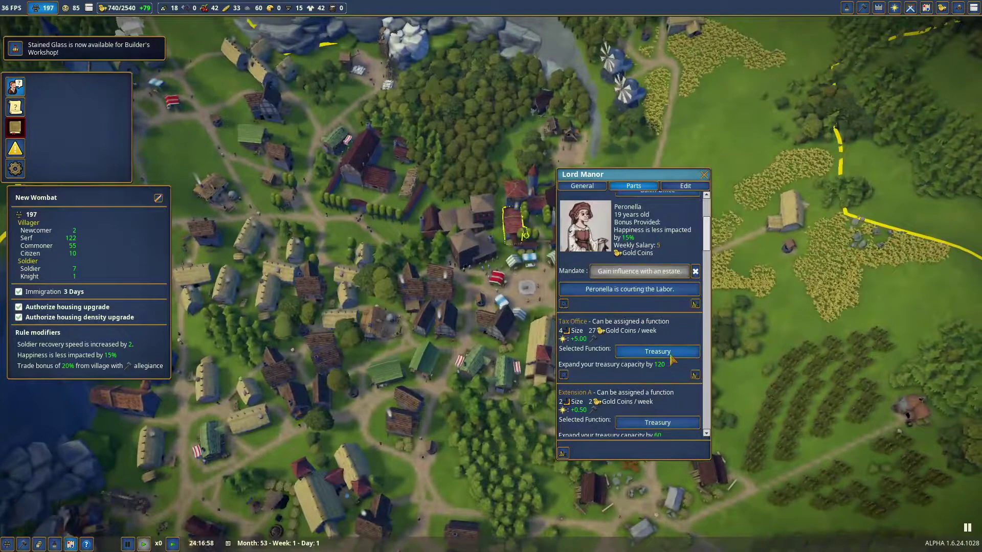
pyautogui.click(658, 352)
pyautogui.scroll(3)
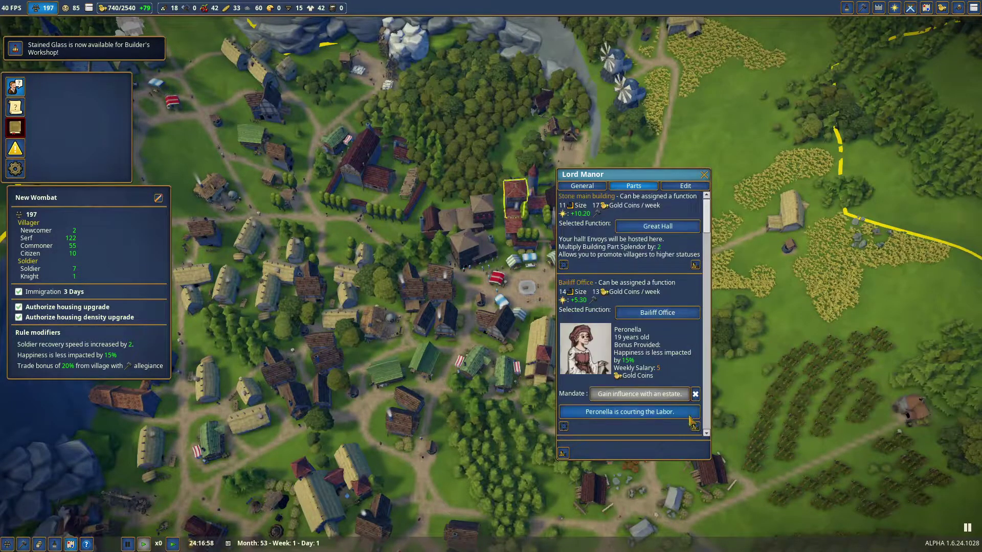
pyautogui.scroll(-3)
pyautogui.scroll(3)
pyautogui.scroll(-3)
pyautogui.scroll(-3)
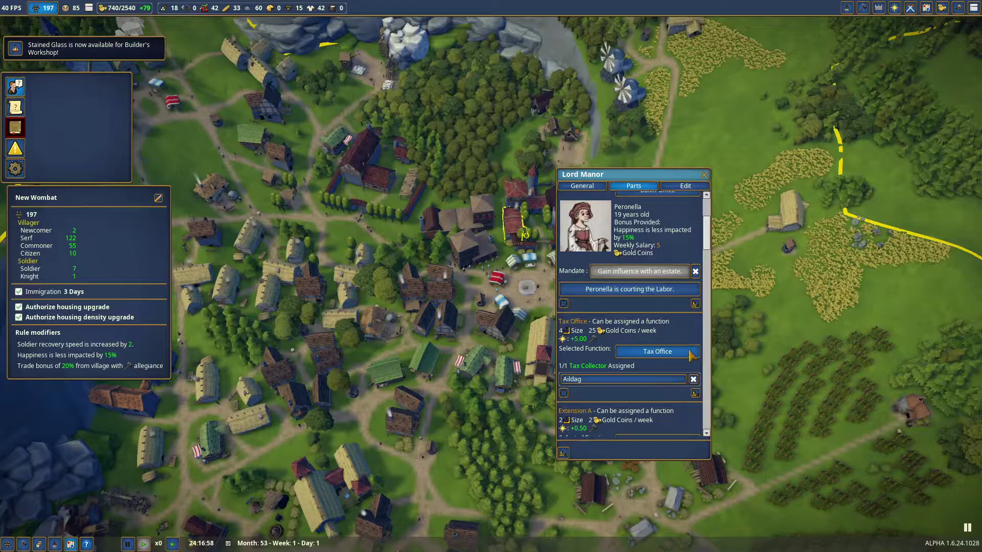
pyautogui.click(704, 175)
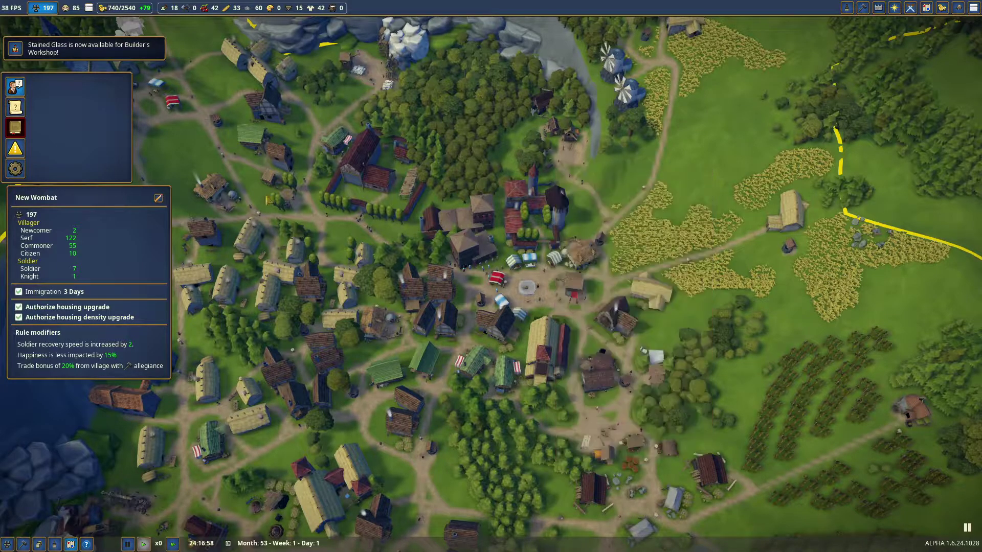
pyautogui.press('space')
pyautogui.scroll(3)
pyautogui.moveTo(144, 8)
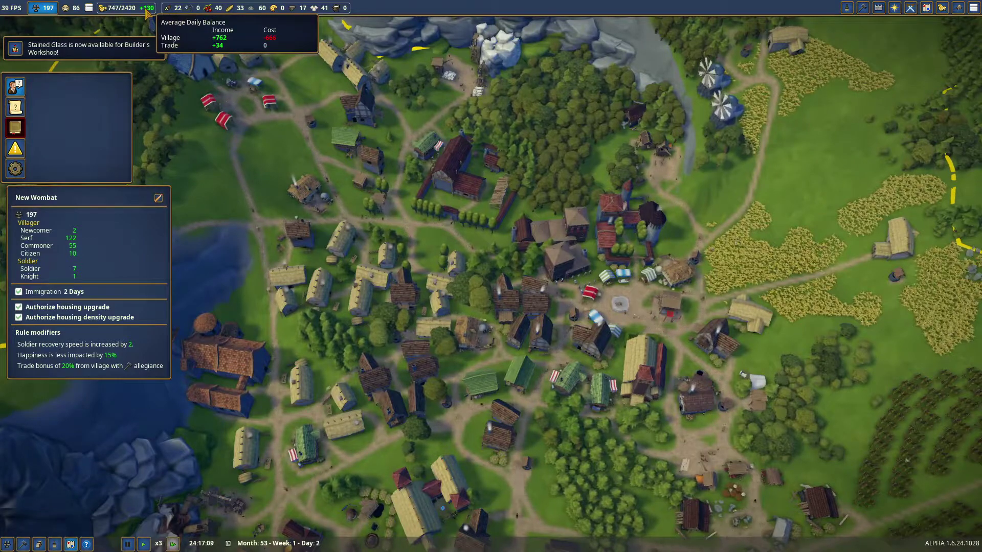
# Recheck the Lord Manor's details, then close the panel.
pyautogui.click(688, 417)
pyautogui.scroll(-3)
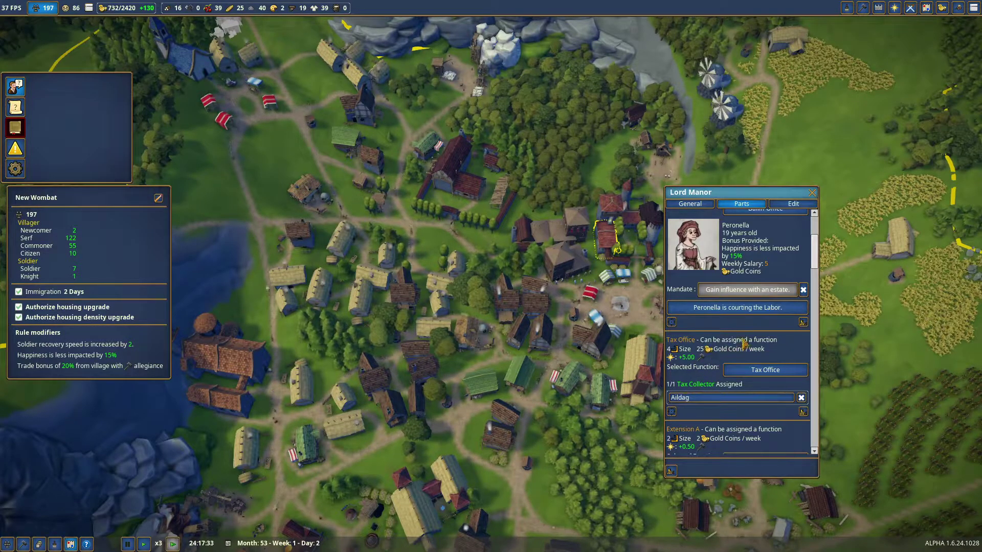
pyautogui.scroll(-3)
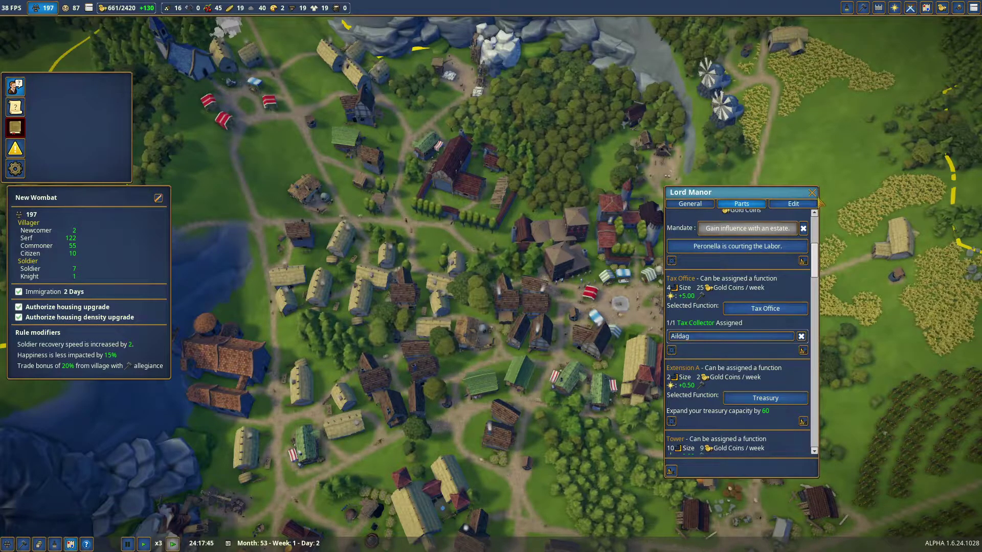
pyautogui.press('s')
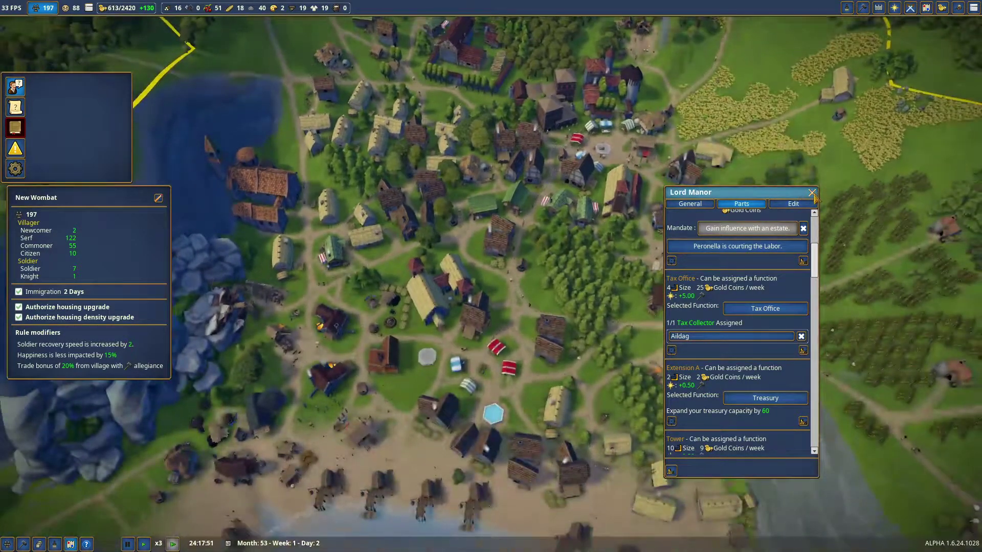
pyautogui.click(813, 193)
pyautogui.scroll(-3)
pyautogui.press('s')
pyautogui.press('a')
pyautogui.press('a')
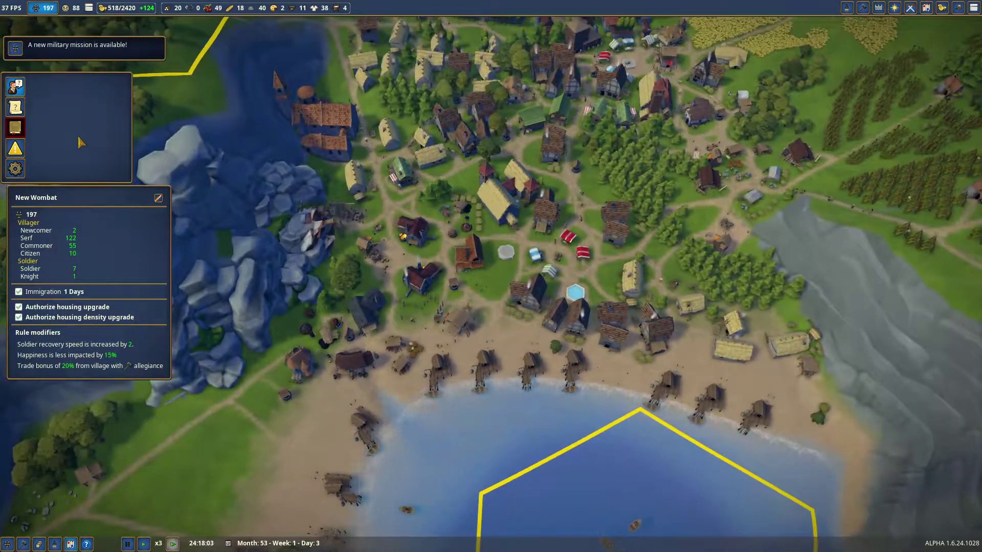
# Accept the King's call-for-help mission in the Military Manager.
pyautogui.press('w')
pyautogui.click(911, 8)
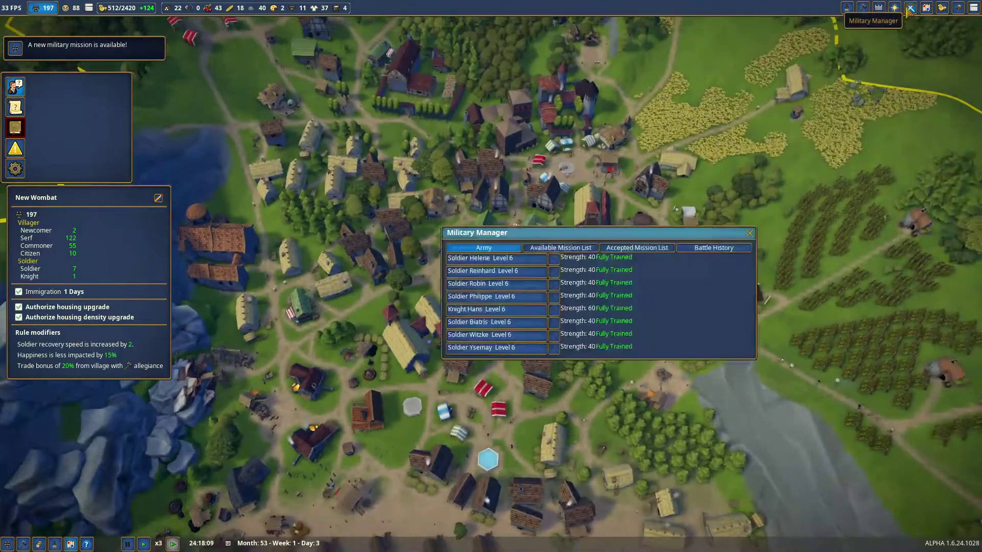
pyautogui.click(637, 248)
pyautogui.scroll(3)
pyautogui.click(560, 249)
pyautogui.click(559, 267)
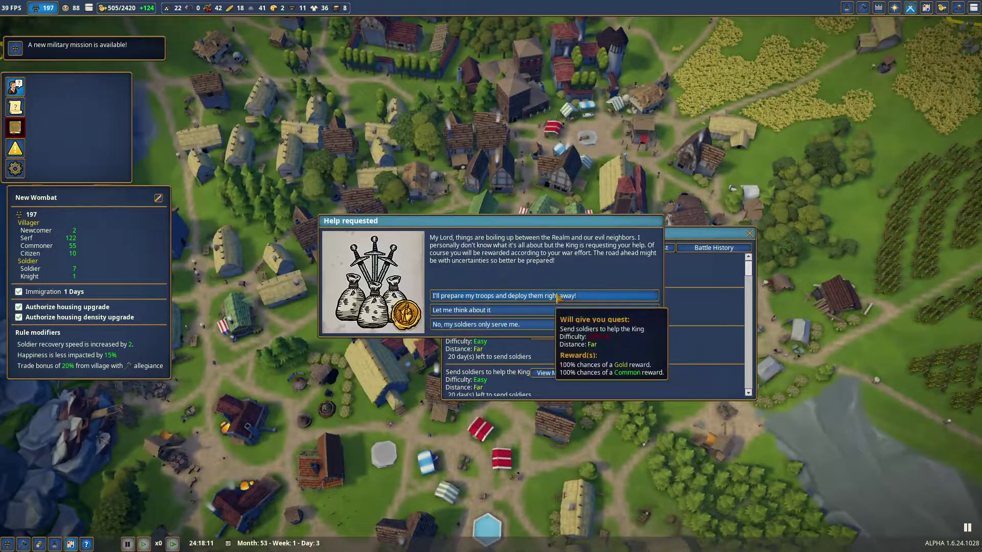
pyautogui.click(558, 296)
# Assign the knight and all seven soldiers to the accepted mission and send them.
pyautogui.click(645, 247)
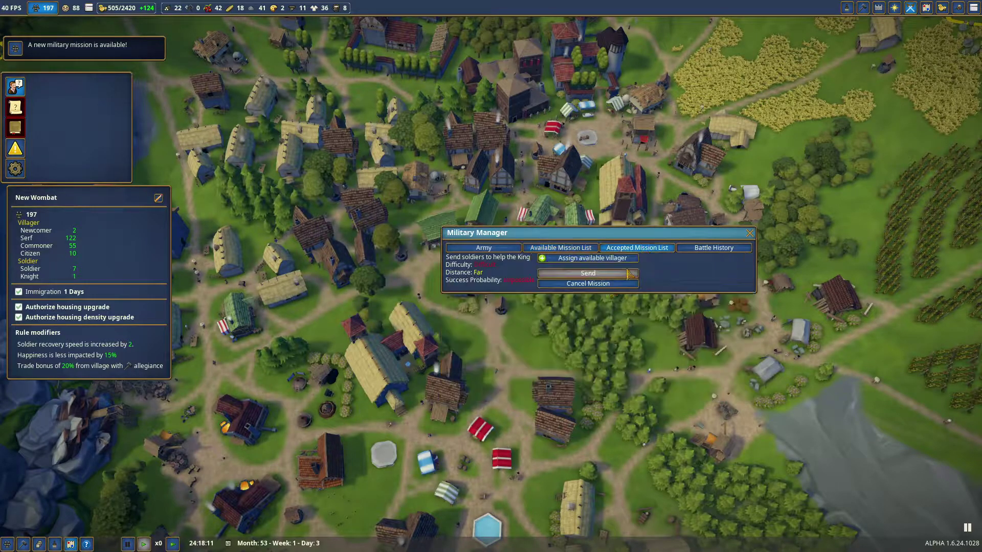
pyautogui.click(593, 259)
pyautogui.click(683, 263)
pyautogui.click(583, 258)
pyautogui.click(683, 263)
pyautogui.click(579, 258)
pyautogui.click(683, 264)
pyautogui.click(583, 257)
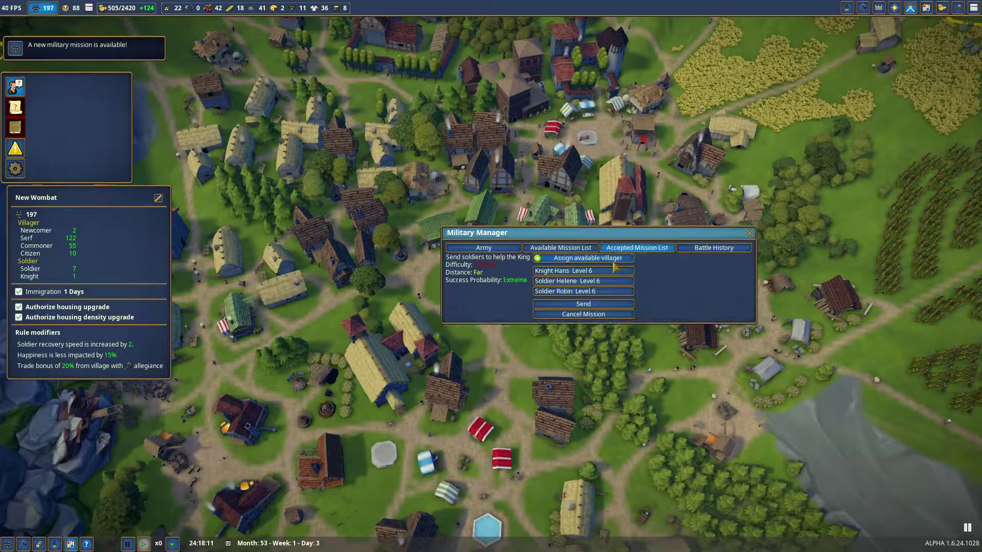
pyautogui.click(683, 273)
pyautogui.click(610, 257)
pyautogui.click(682, 277)
pyautogui.click(602, 258)
pyautogui.click(683, 280)
pyautogui.click(602, 259)
pyautogui.click(683, 284)
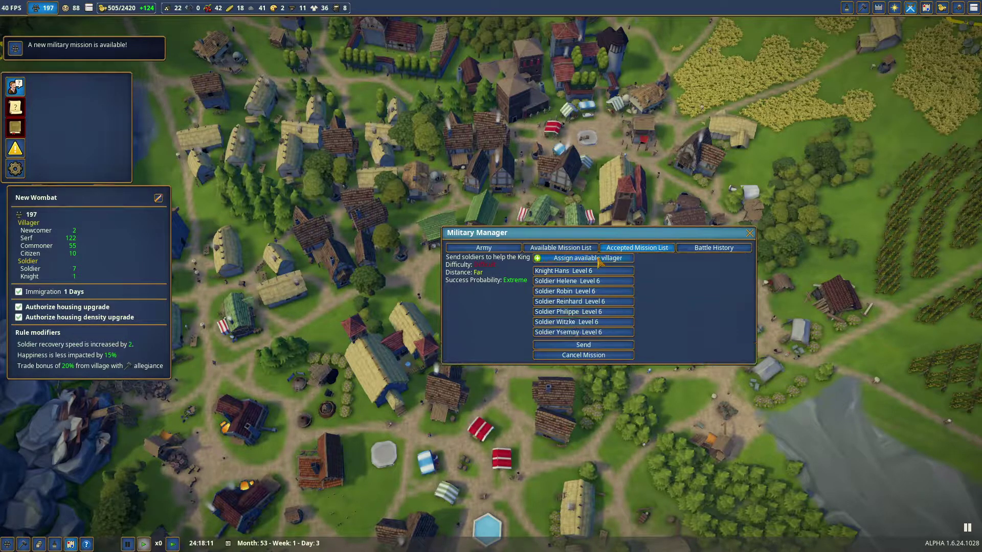
pyautogui.click(674, 263)
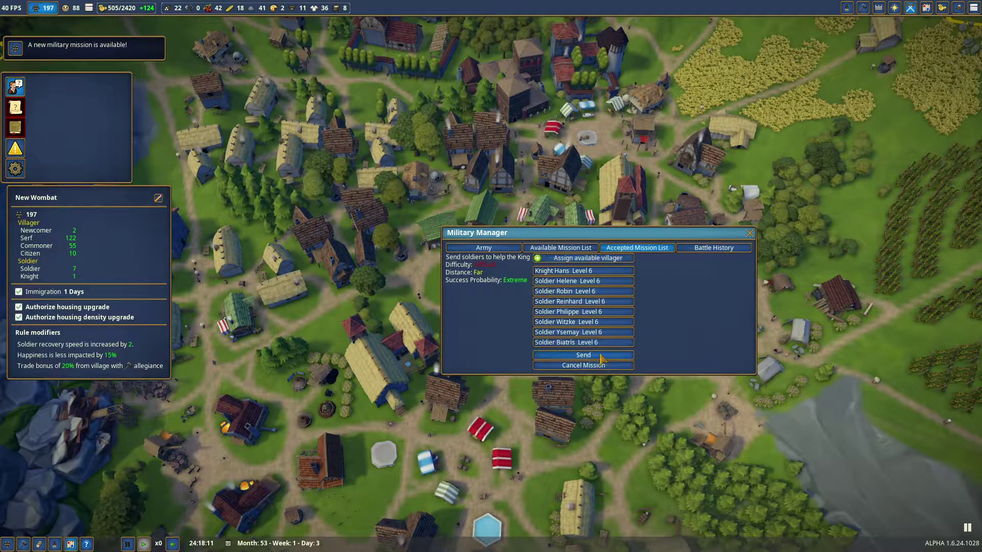
pyautogui.click(600, 358)
pyautogui.moveTo(491, 307); pyautogui.dragTo(384, 193)
# Fill the Wooden Keep's three soldier slots with available villagers and close its panel.
pyautogui.click(729, 433)
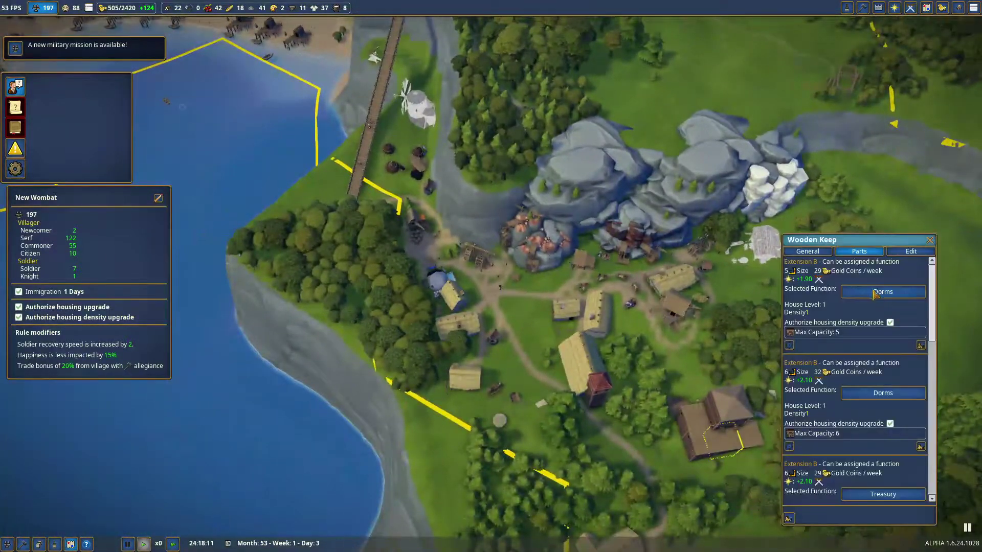
pyautogui.click(812, 252)
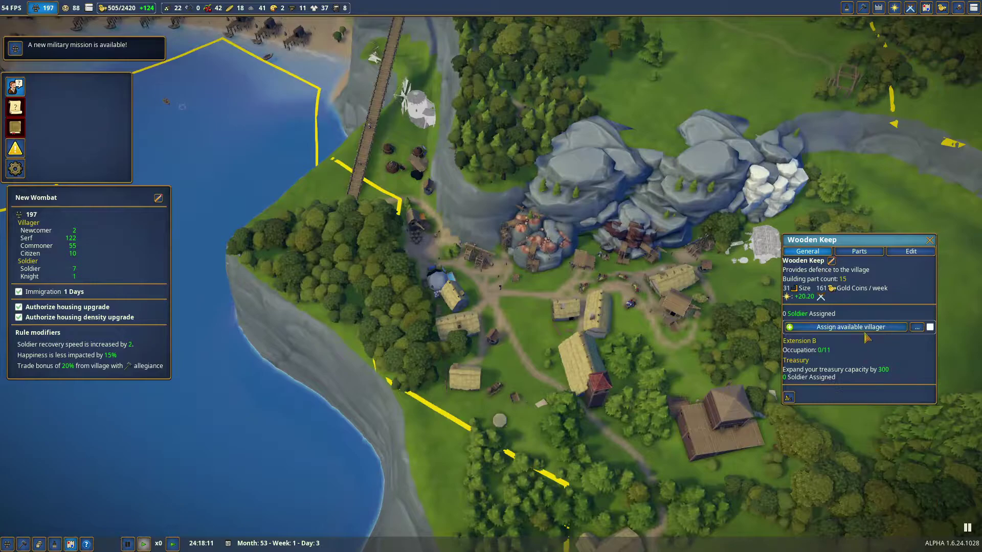
pyautogui.click(852, 327)
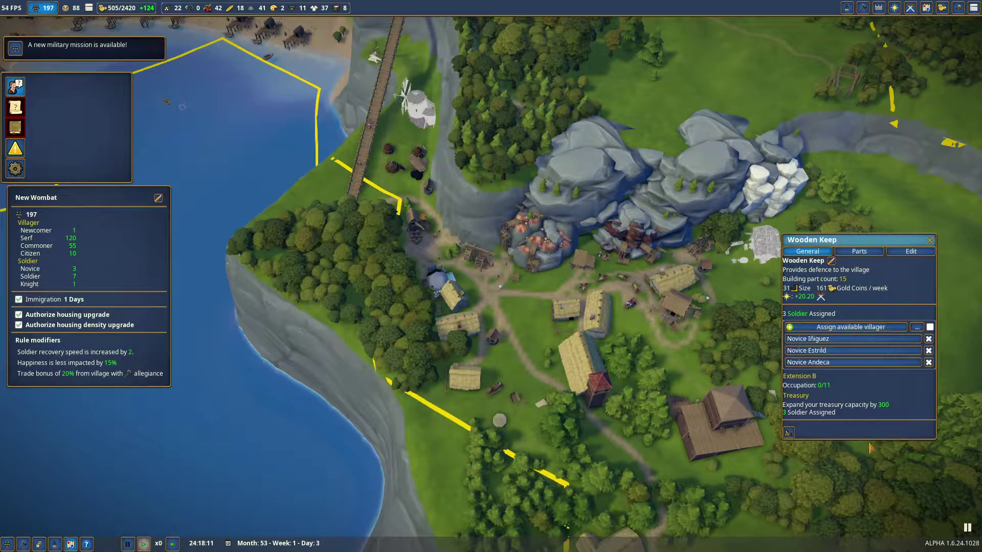
pyautogui.click(864, 446)
# Pan across the bay to the outlying village, then north toward the cliffs and windmills.
pyautogui.moveTo(307, 153); pyautogui.dragTo(691, 384)
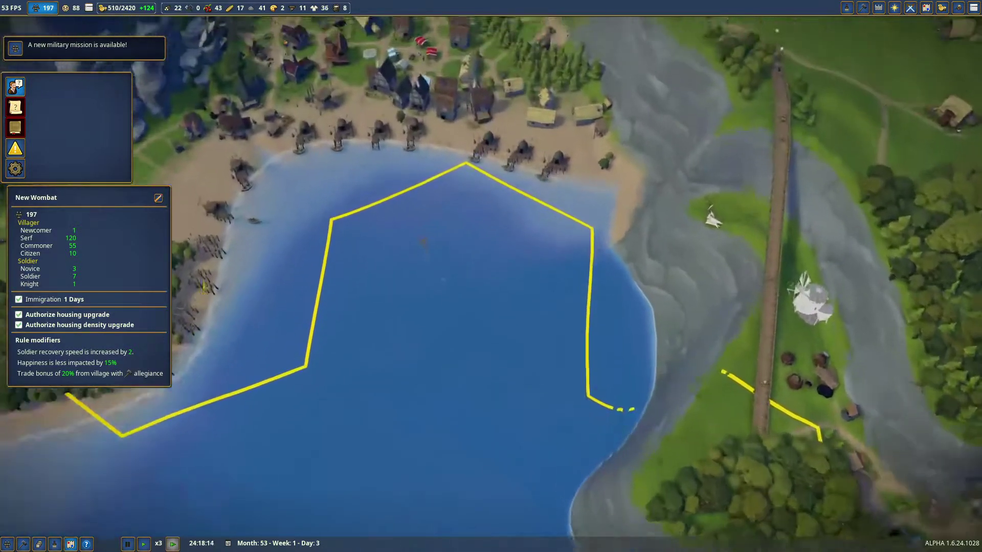
pyautogui.scroll(-3)
pyautogui.scroll(3)
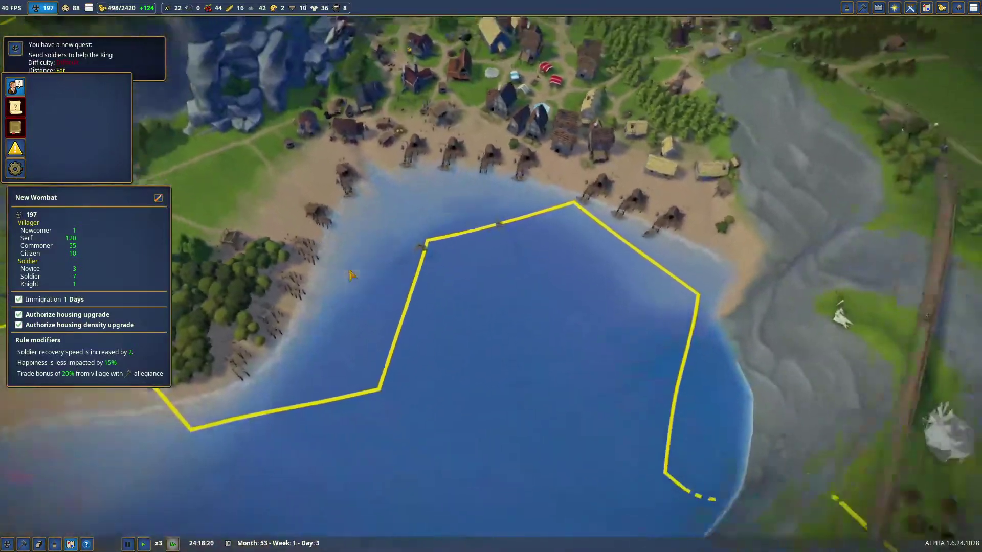
pyautogui.moveTo(351, 275); pyautogui.dragTo(647, 173)
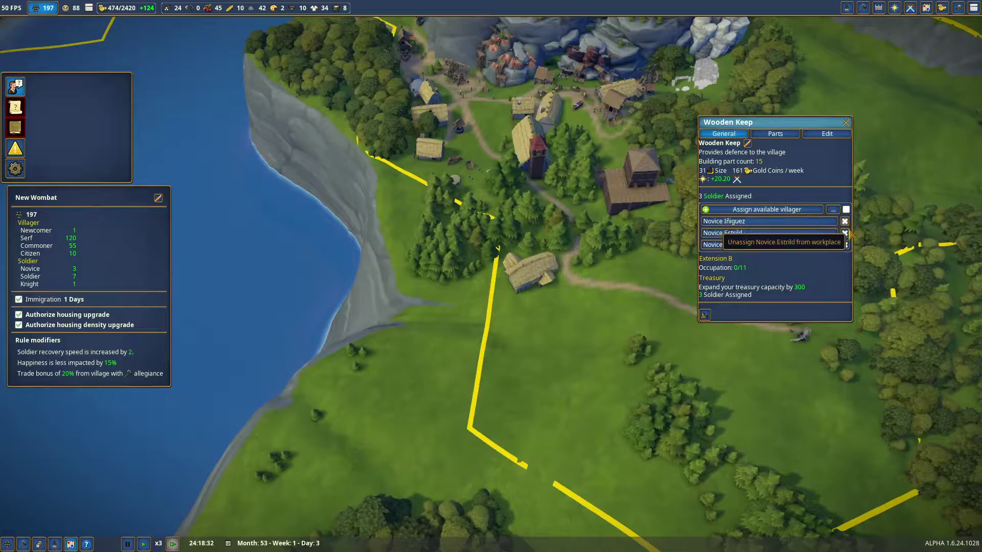
pyautogui.moveTo(843, 360); pyautogui.dragTo(345, 422)
pyautogui.scroll(-3)
pyautogui.moveTo(491, 154); pyautogui.dragTo(491, 384)
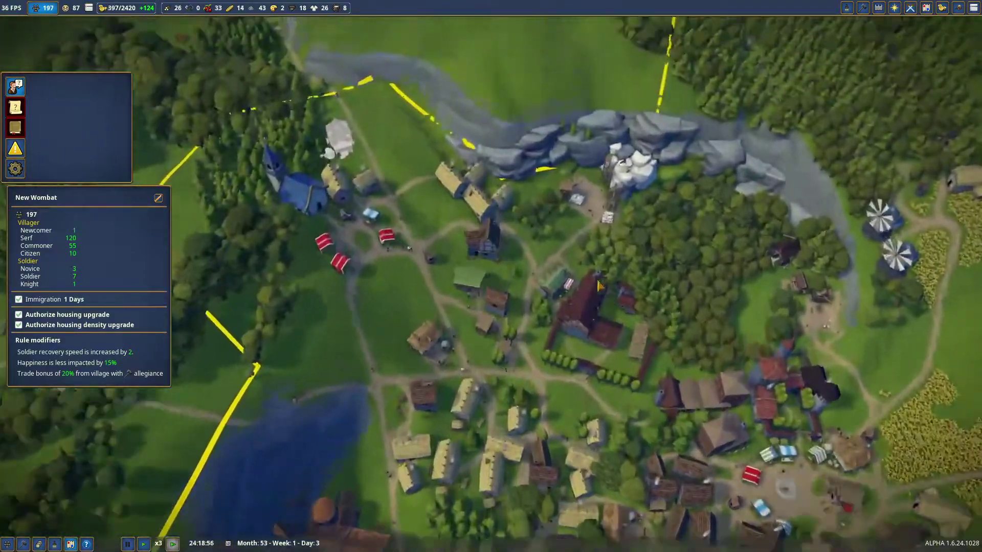
pyautogui.scroll(-3)
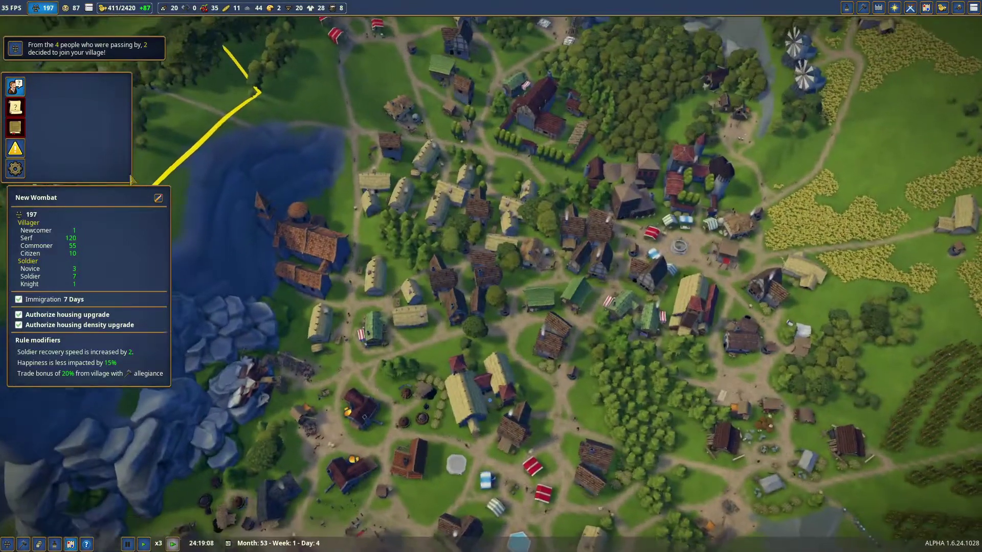
pyautogui.scroll(3)
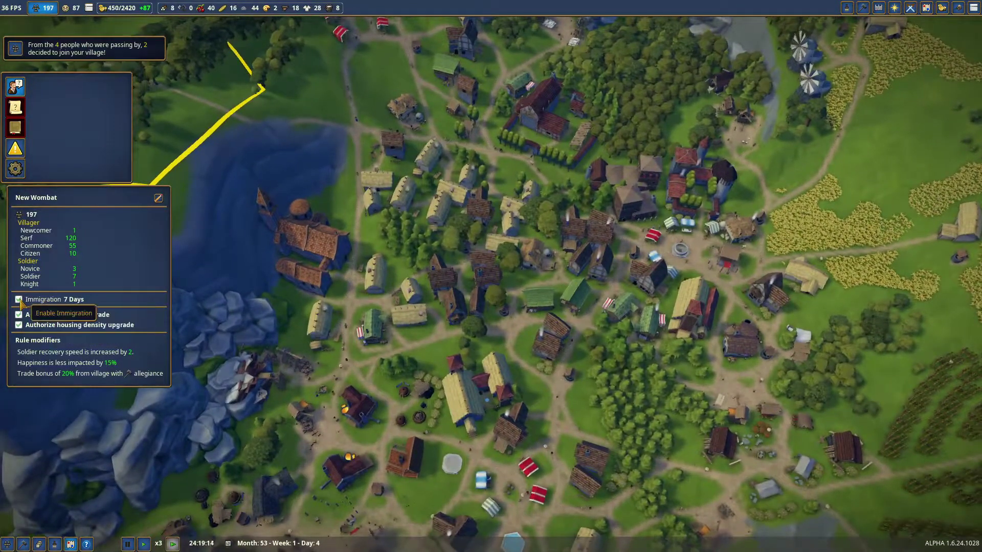
# Pan to the west coast and start painting development zones with Residential selected.
pyautogui.press('s')
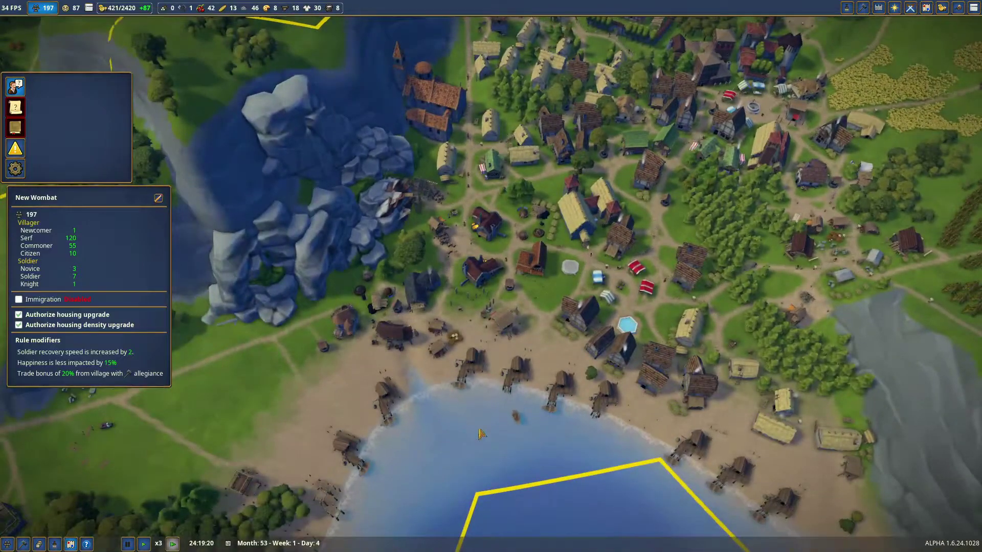
pyautogui.press('a')
pyautogui.click(862, 7)
pyautogui.click(809, 29)
pyautogui.scroll(3)
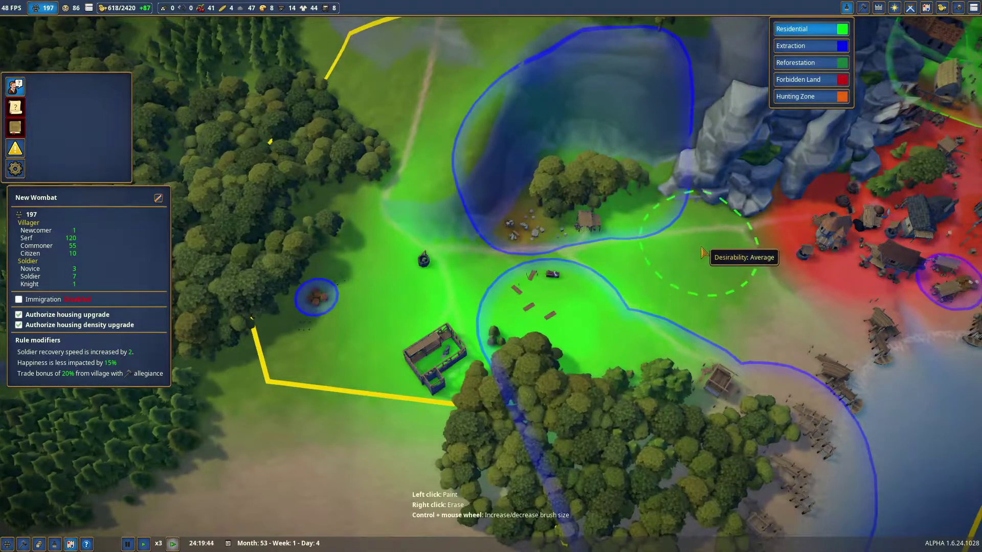
# Paint residential zone from the wooded shore around the quarry, trimming its top edge.
pyautogui.moveTo(702, 254); pyautogui.dragTo(628, 397)
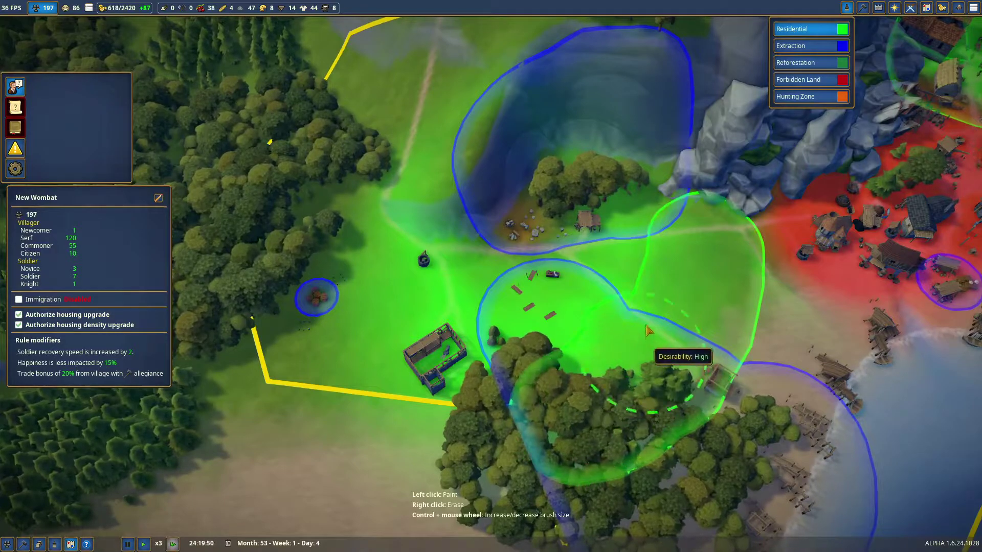
pyautogui.moveTo(643, 230); pyautogui.dragTo(629, 157)
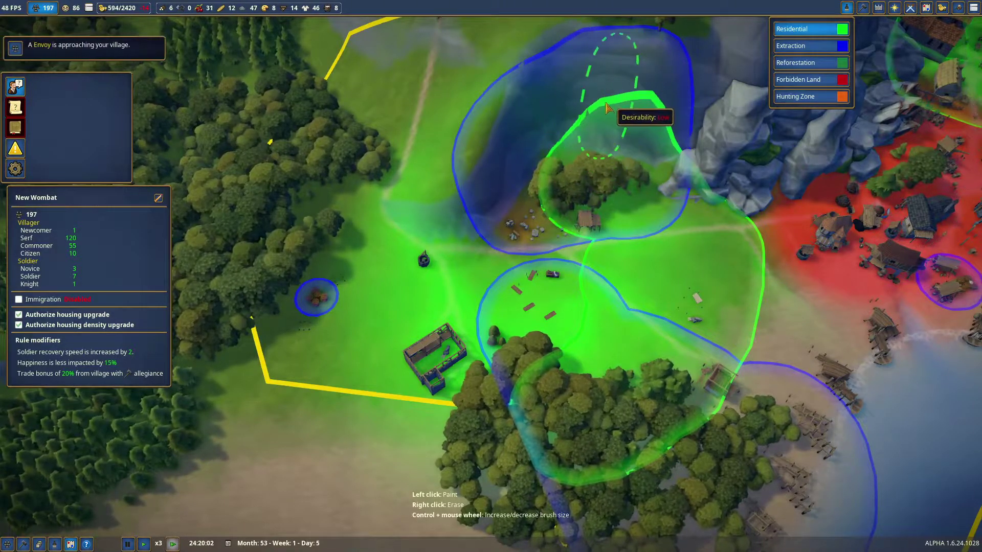
pyautogui.rightClick(582, 114)
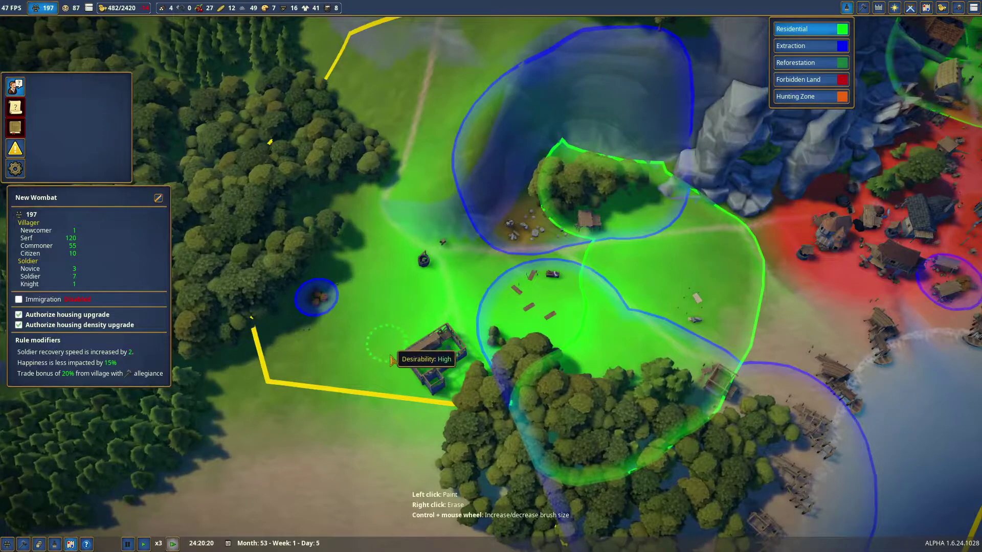
pyautogui.scroll(3)
pyautogui.moveTo(565, 387); pyautogui.dragTo(690, 253)
pyautogui.scroll(3)
pyautogui.scroll(3)
# Extend the residential zone along the path and forest edge, then exit zone painting.
pyautogui.moveTo(652, 307); pyautogui.dragTo(473, 215)
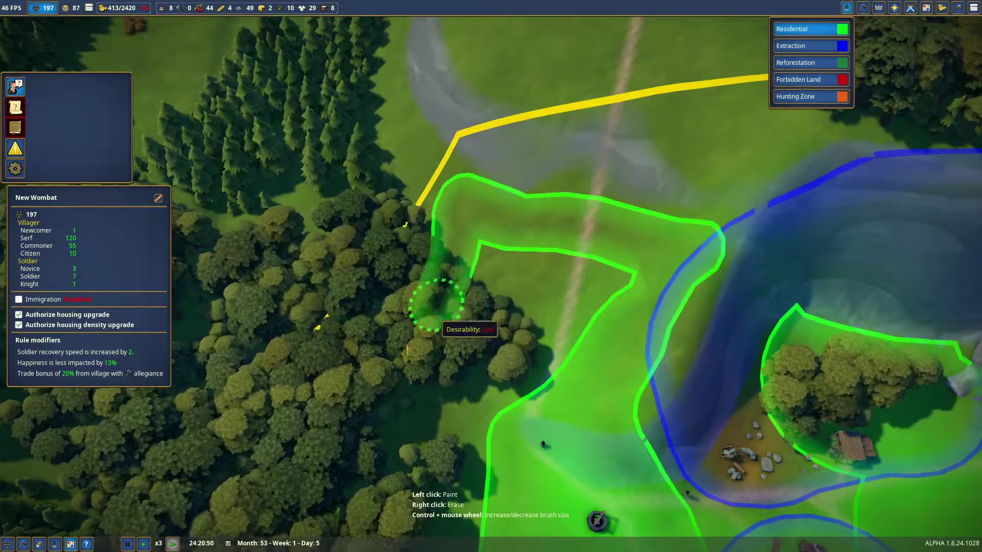
pyautogui.moveTo(408, 353); pyautogui.dragTo(426, 263)
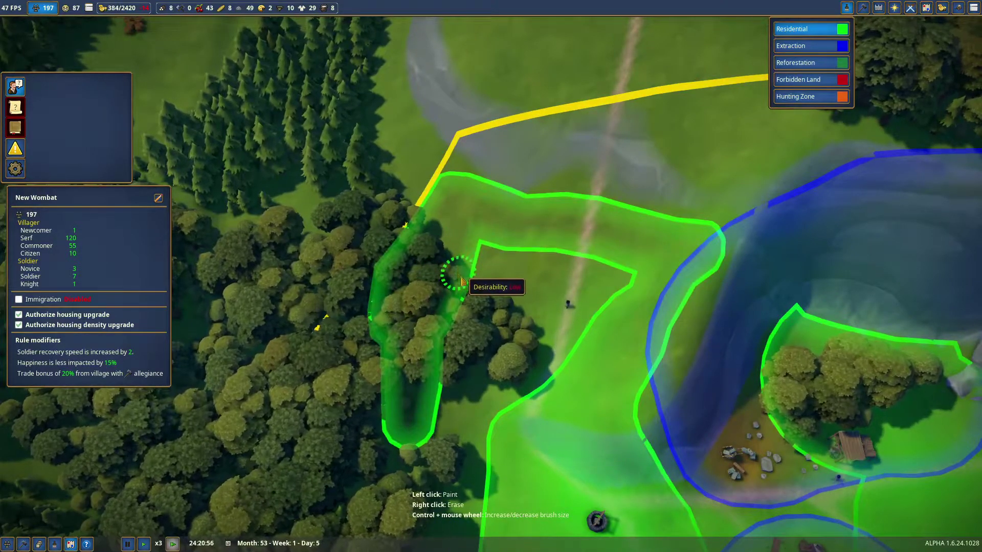
pyautogui.scroll(-3)
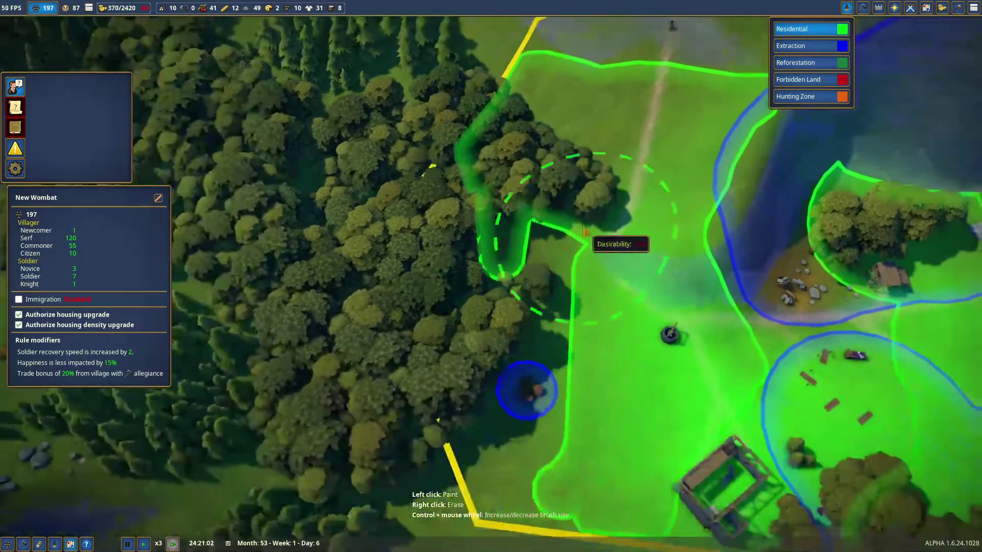
pyautogui.press('s')
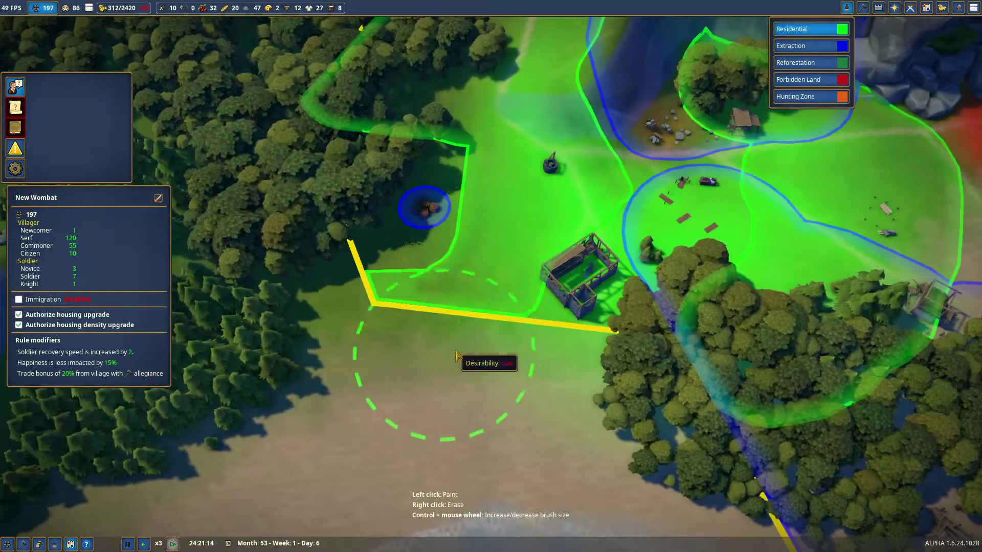
pyautogui.press('d')
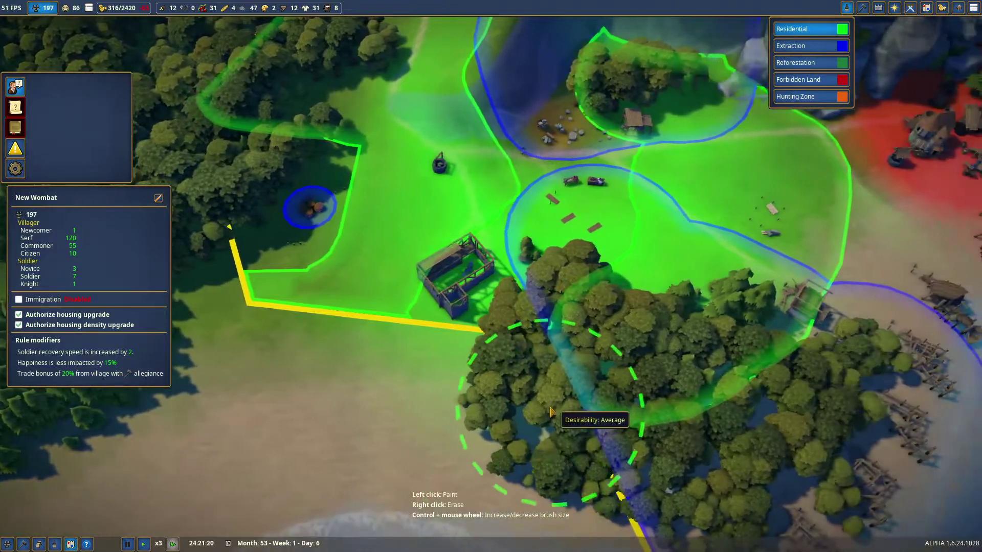
pyautogui.press('s')
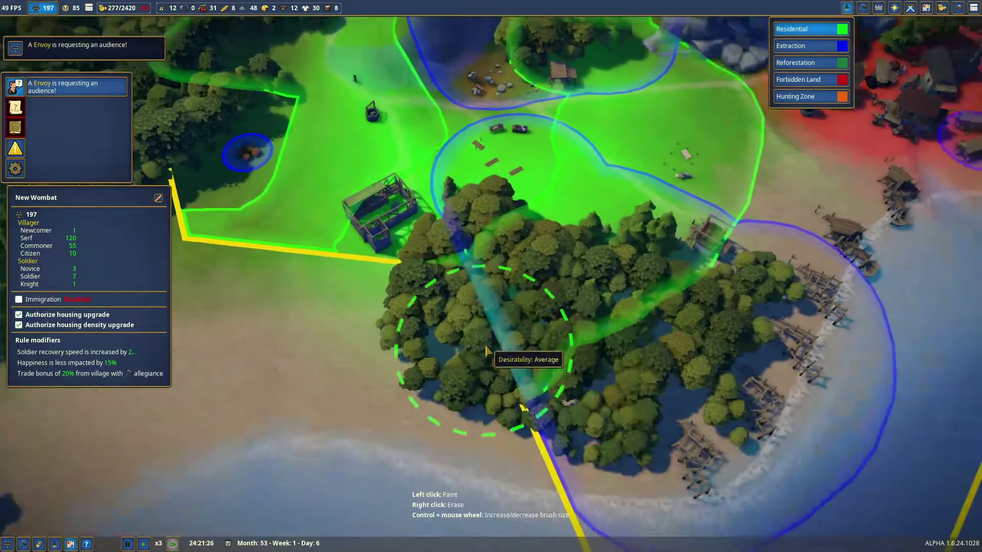
pyautogui.press('Escape')
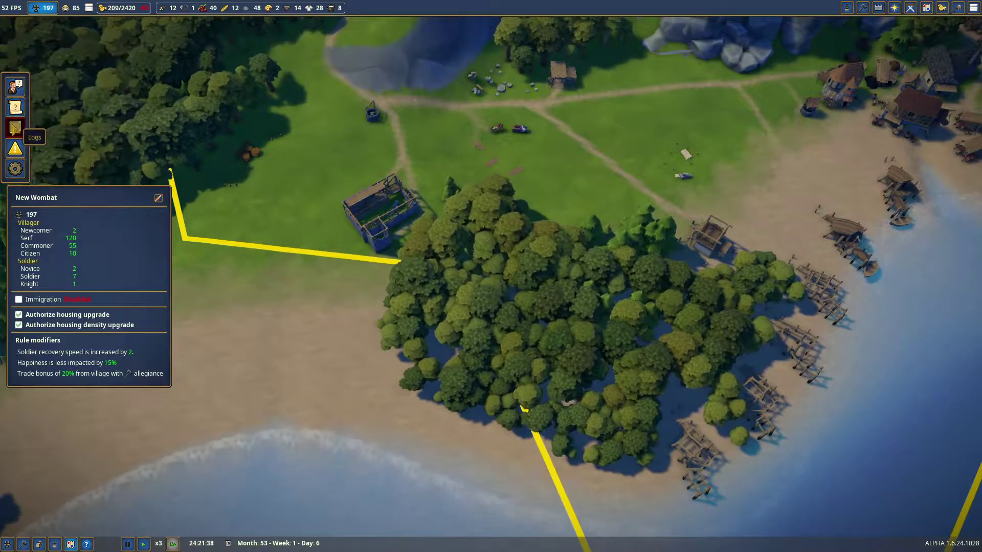
# Accept the Eating out event's 30-berry, 60-day quest and open the Quests and Resource List.
pyautogui.press('d')
pyautogui.scroll(-3)
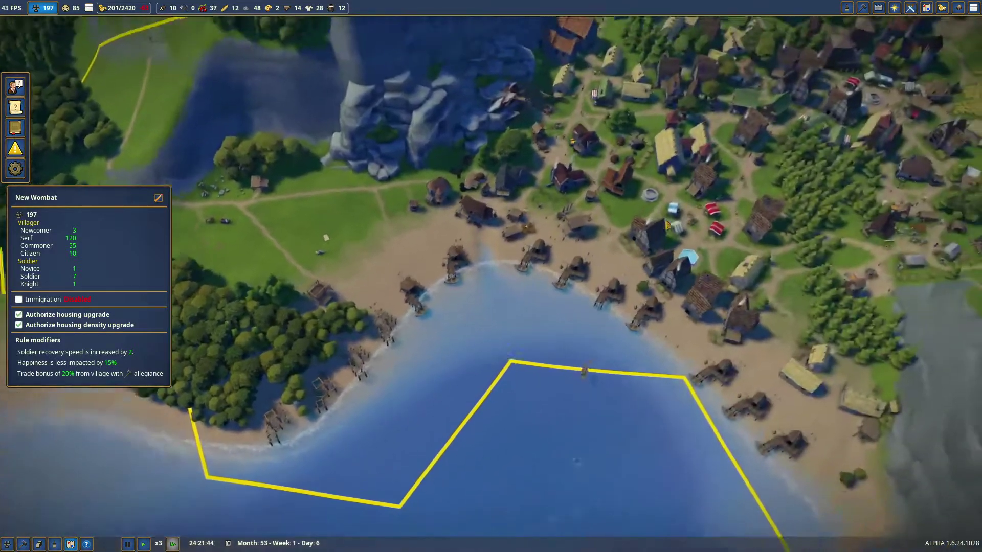
pyautogui.press('d')
pyautogui.scroll(3)
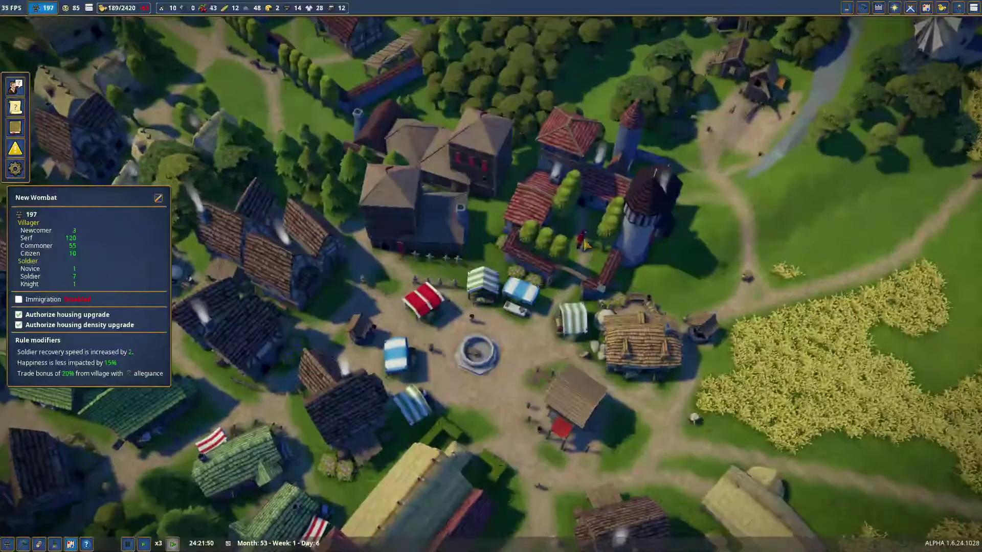
pyautogui.press('q')
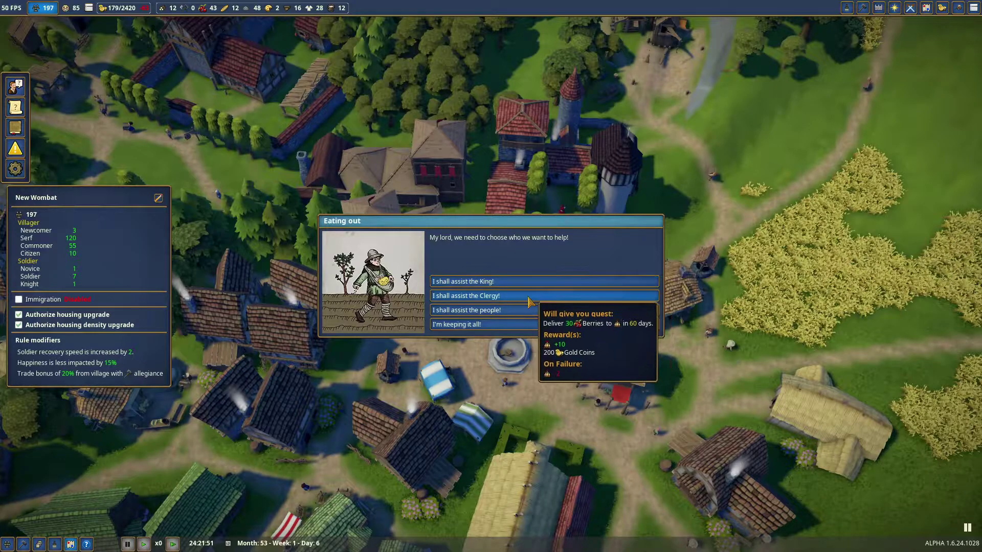
pyautogui.click(542, 282)
pyautogui.click(15, 108)
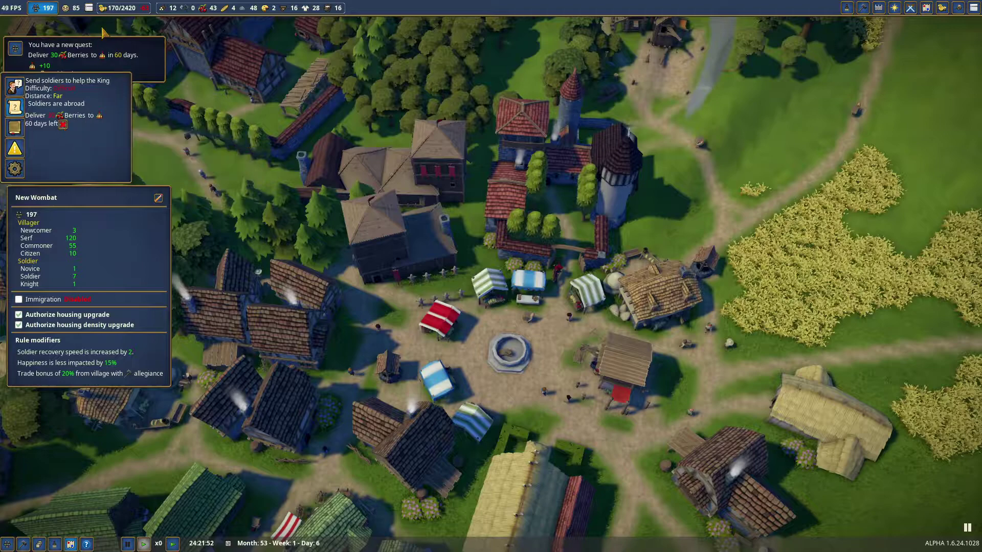
pyautogui.click(88, 7)
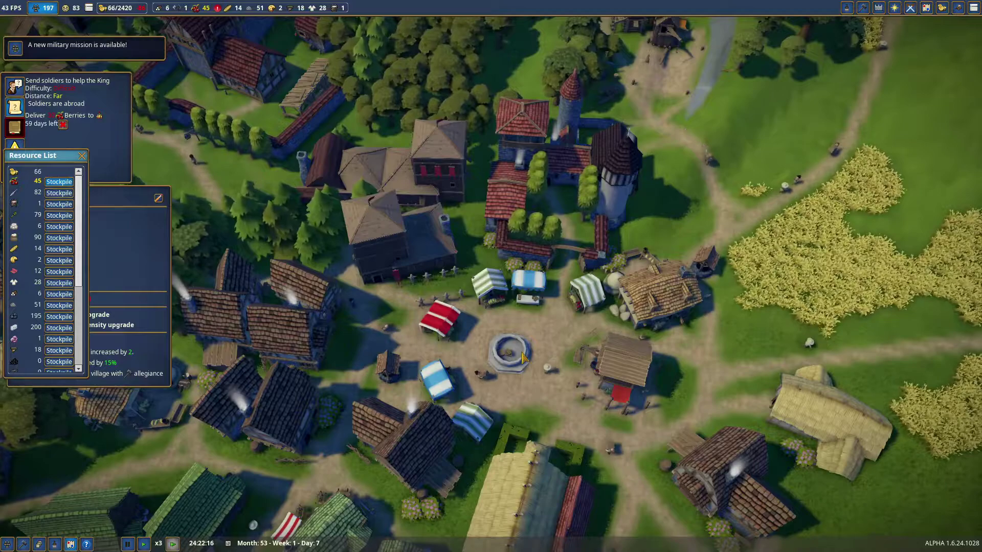
# Check the fountain, deliver the 30 berries for the quest, and close the Resource List.
pyautogui.click(513, 353)
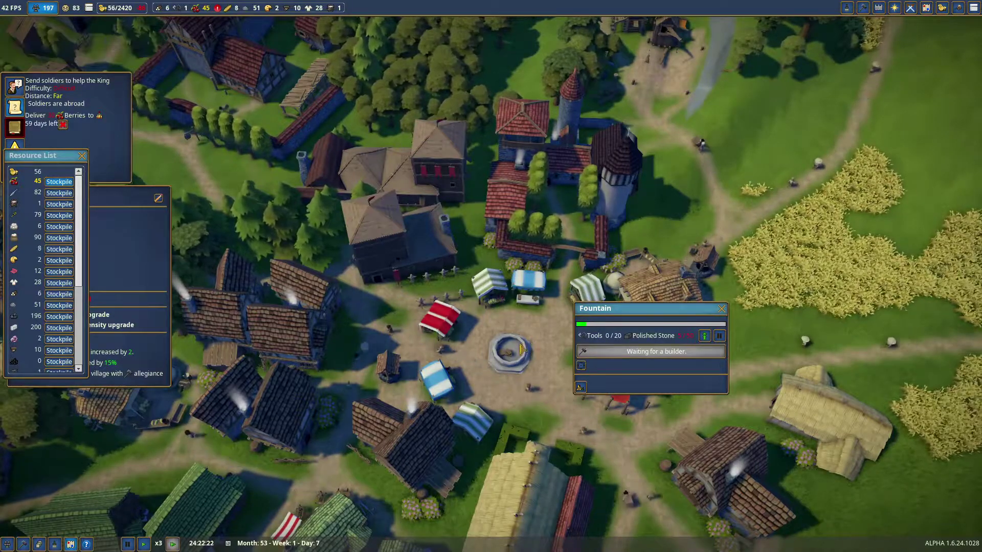
pyautogui.click(722, 310)
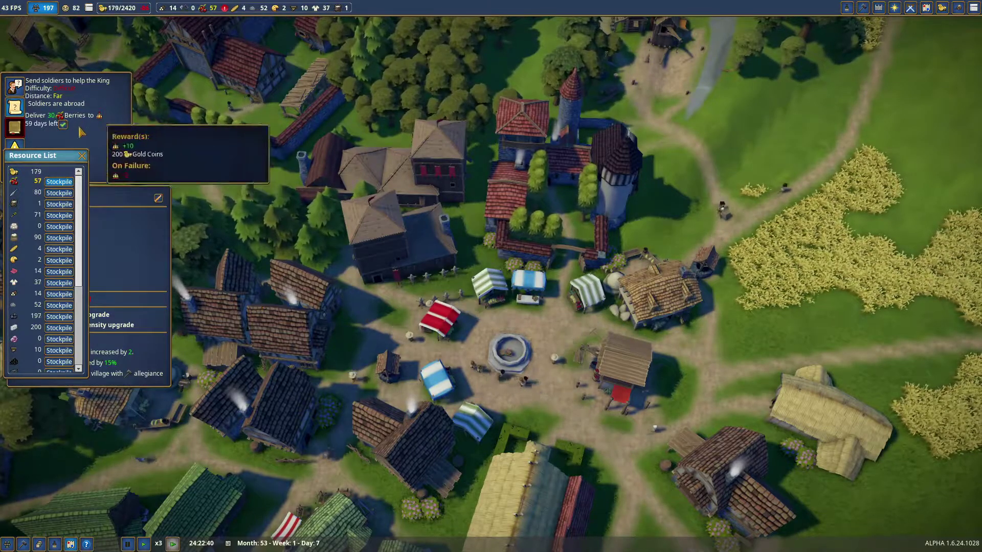
pyautogui.click(63, 125)
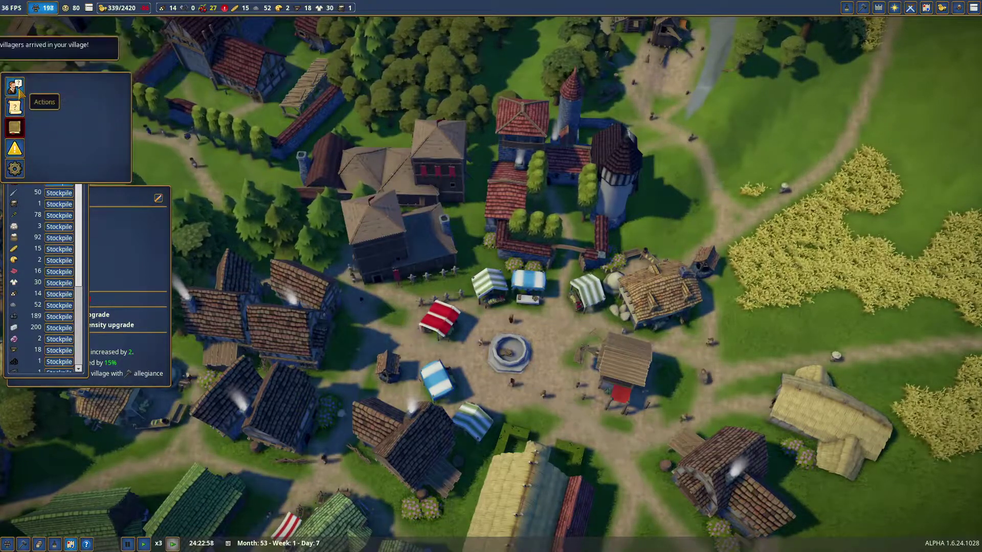
pyautogui.click(82, 155)
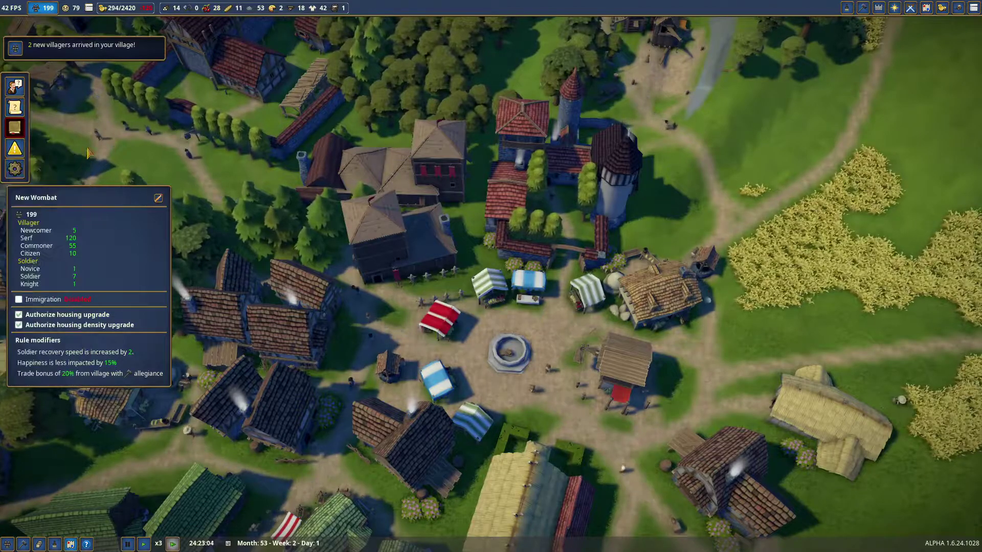
pyautogui.press('s')
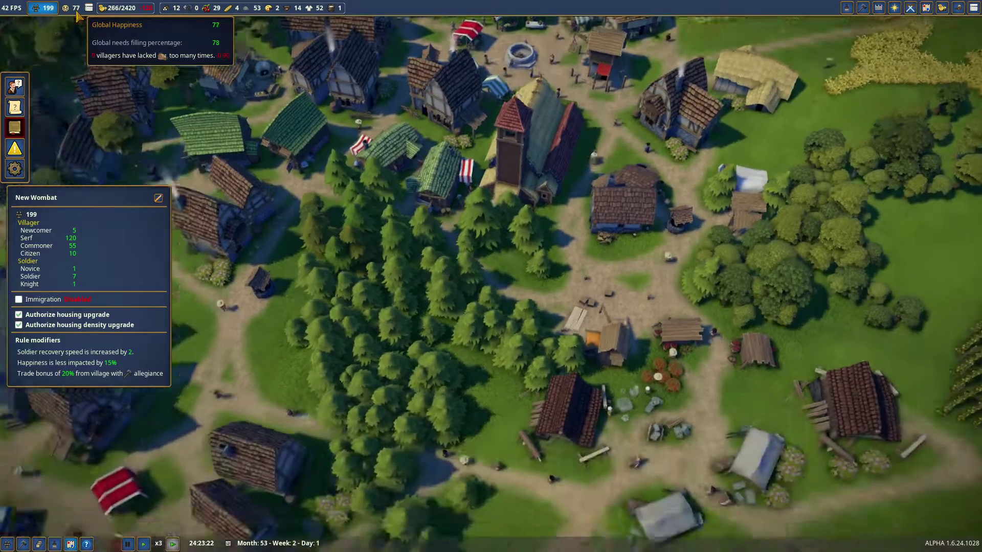
# Pan across to the coastline, inspecting the Builder's Workshop along the way.
pyautogui.press('s')
pyautogui.scroll(-3)
pyautogui.press('s')
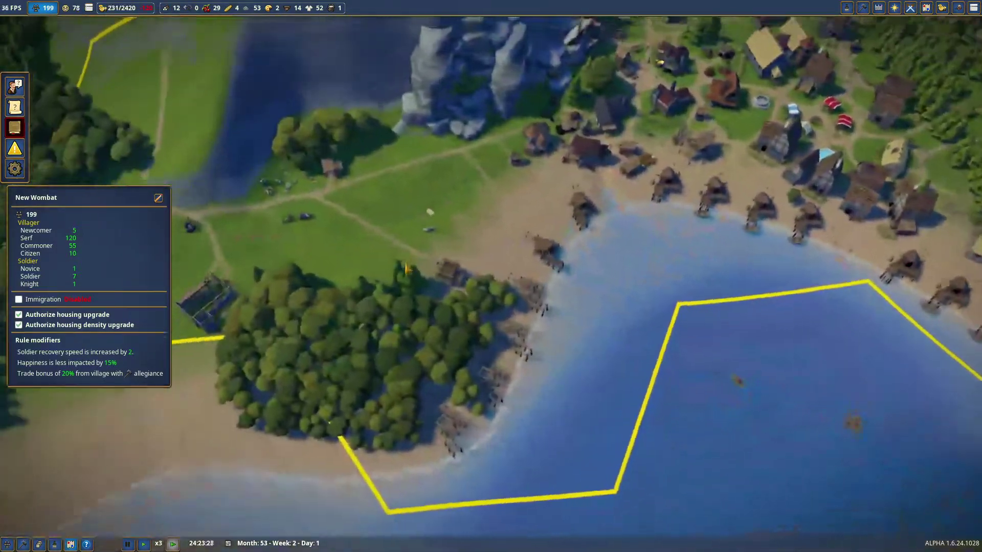
pyautogui.scroll(-3)
pyautogui.click(464, 192)
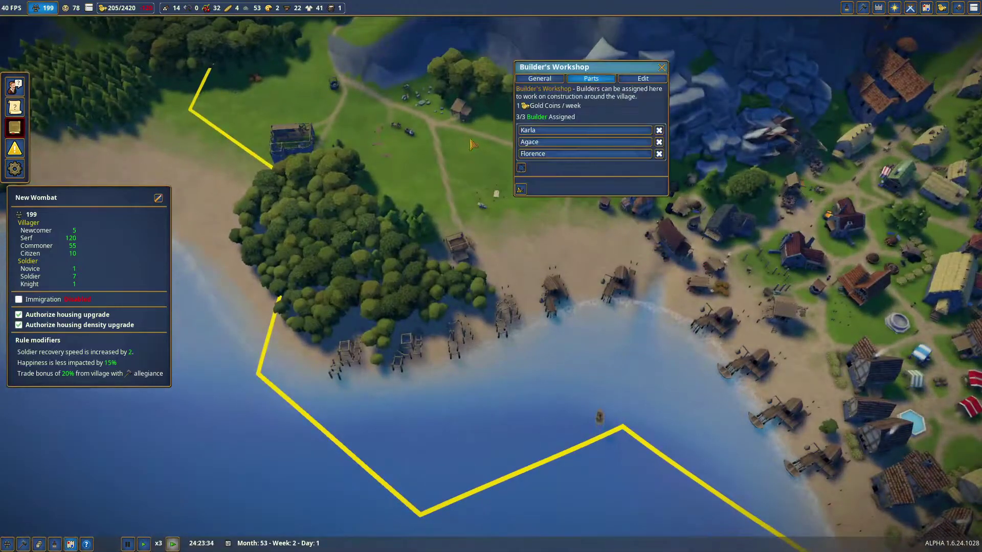
pyautogui.press('d')
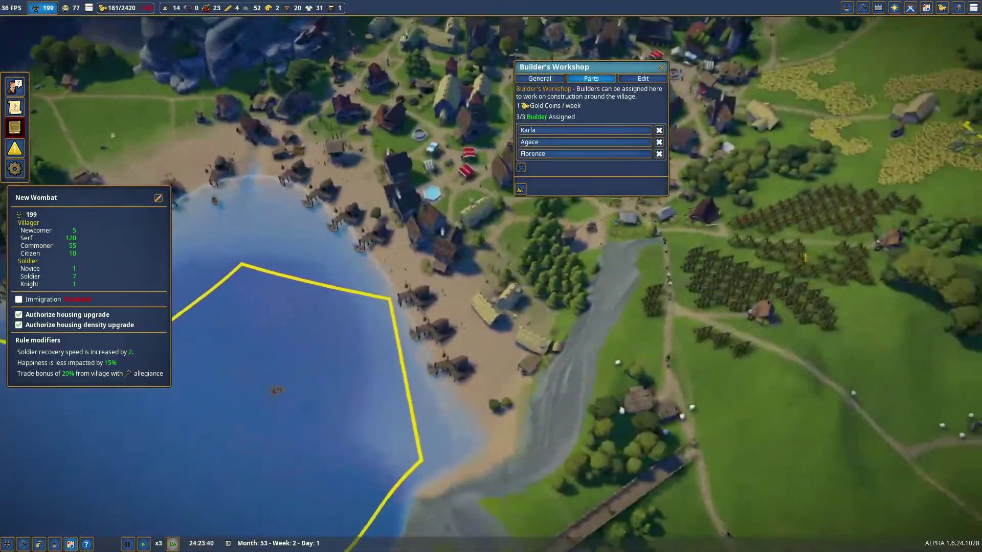
pyautogui.press('a')
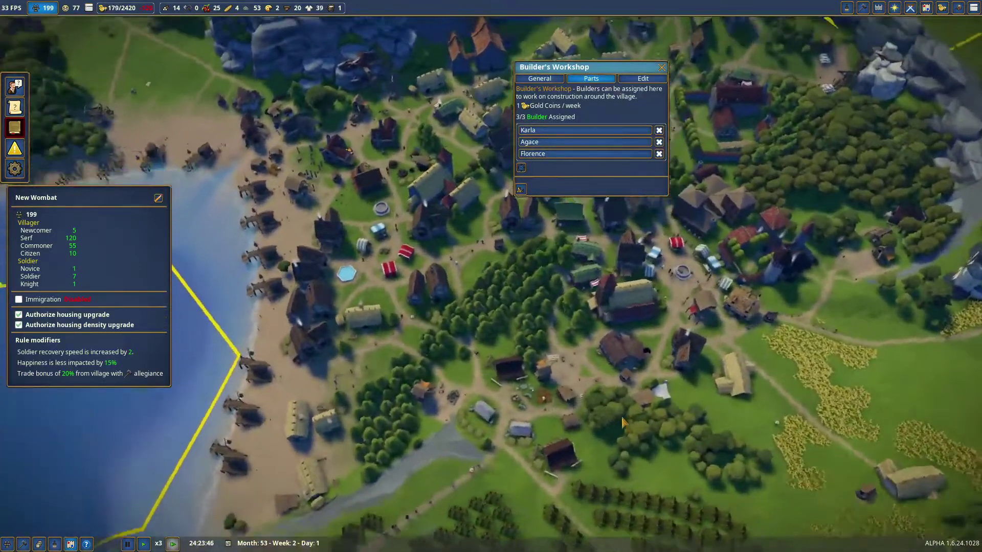
pyautogui.scroll(3)
pyautogui.scroll(-3)
# Close the workshop and Blacksmith panels while turning toward the beachside village.
pyautogui.press('w')
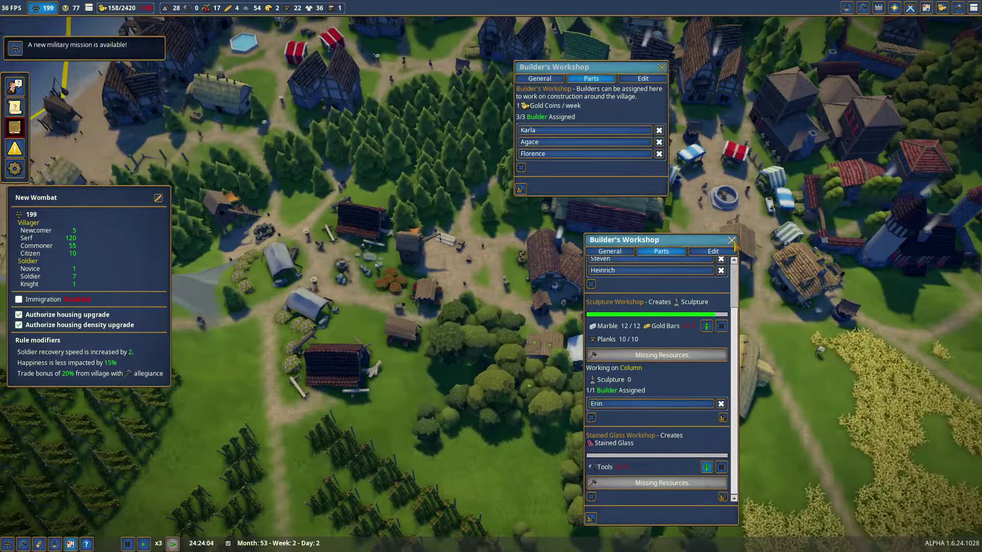
pyautogui.click(731, 241)
pyautogui.scroll(-3)
pyautogui.press('a')
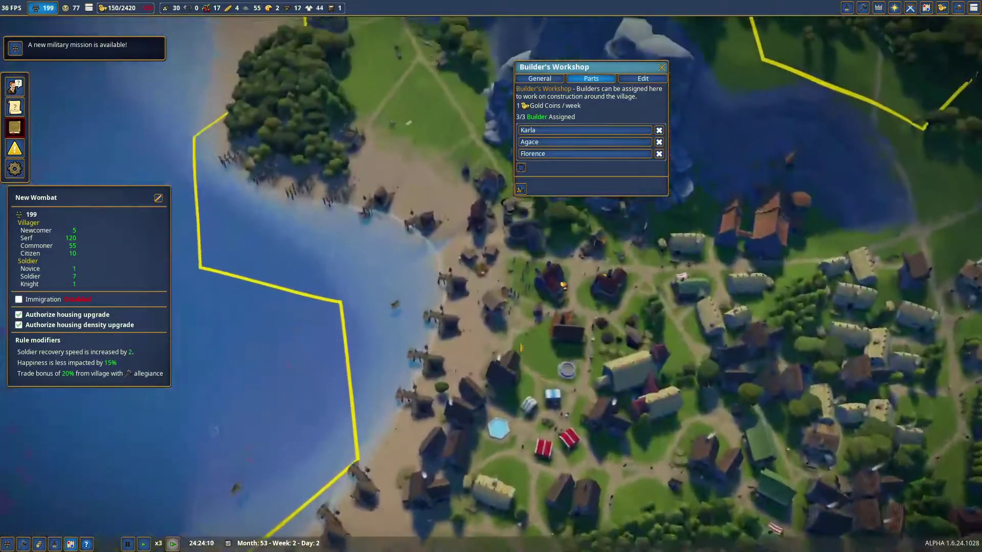
pyautogui.scroll(3)
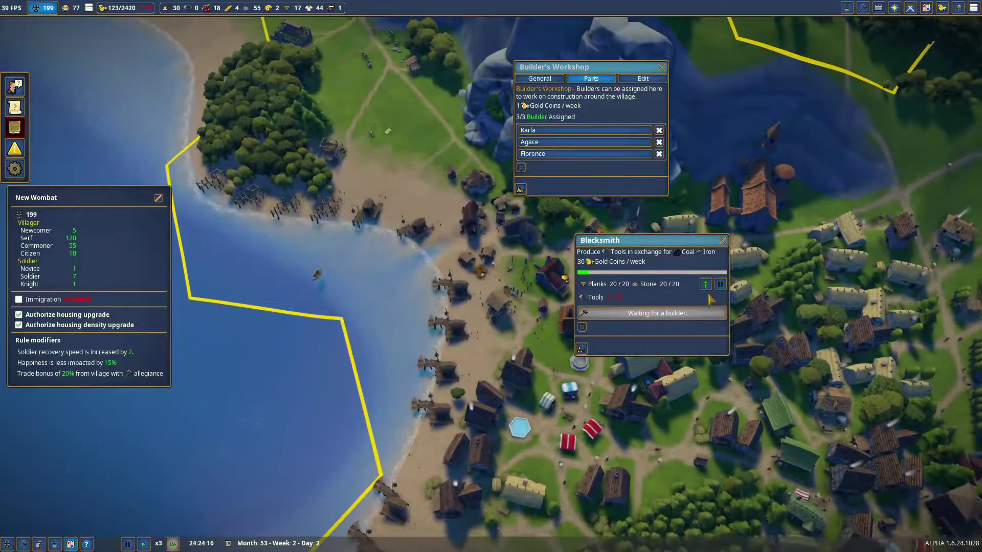
pyautogui.press('q')
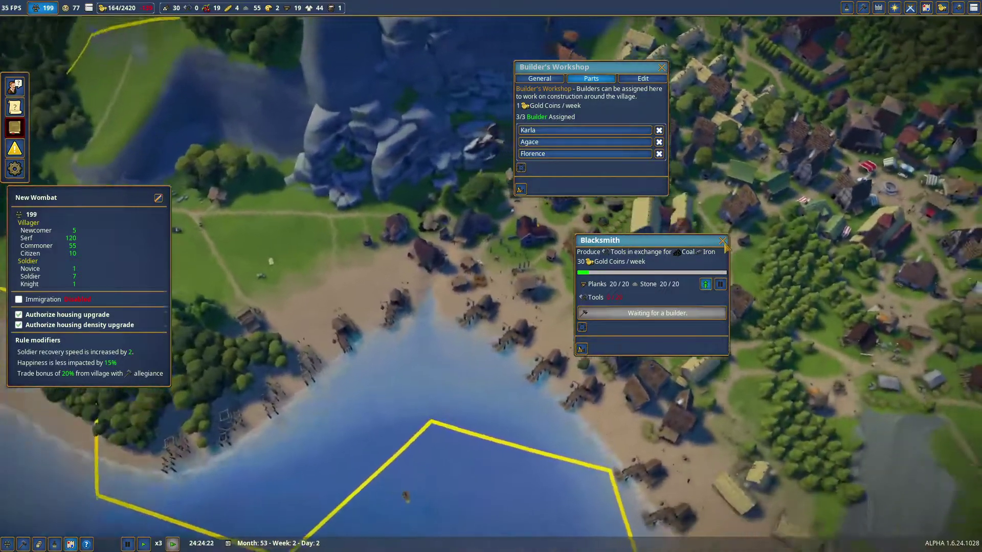
pyautogui.click(723, 241)
pyautogui.press('q')
pyautogui.click(662, 68)
pyautogui.press('w')
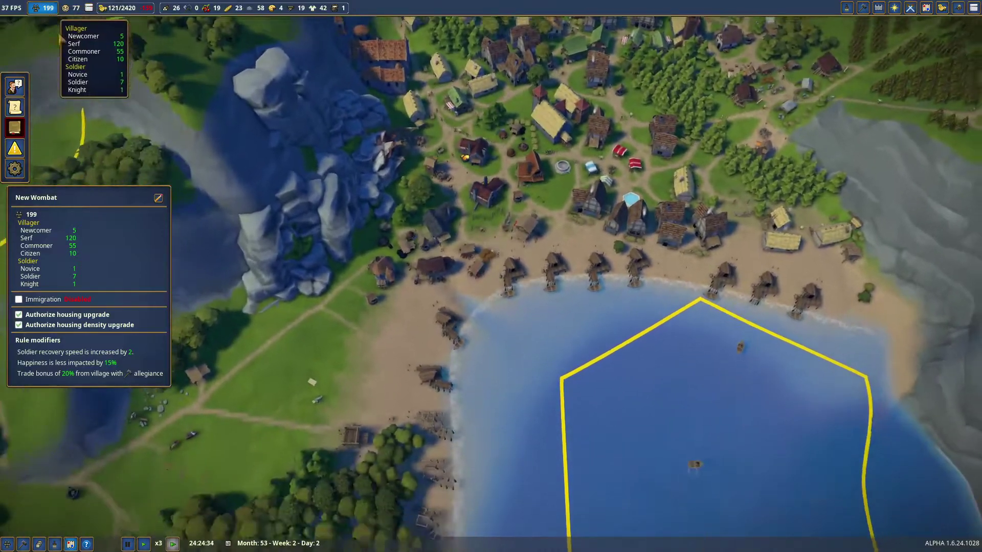
# Pan east to the village beside the rocks and read the warehouse's info panel.
pyautogui.press('s')
pyautogui.press('d')
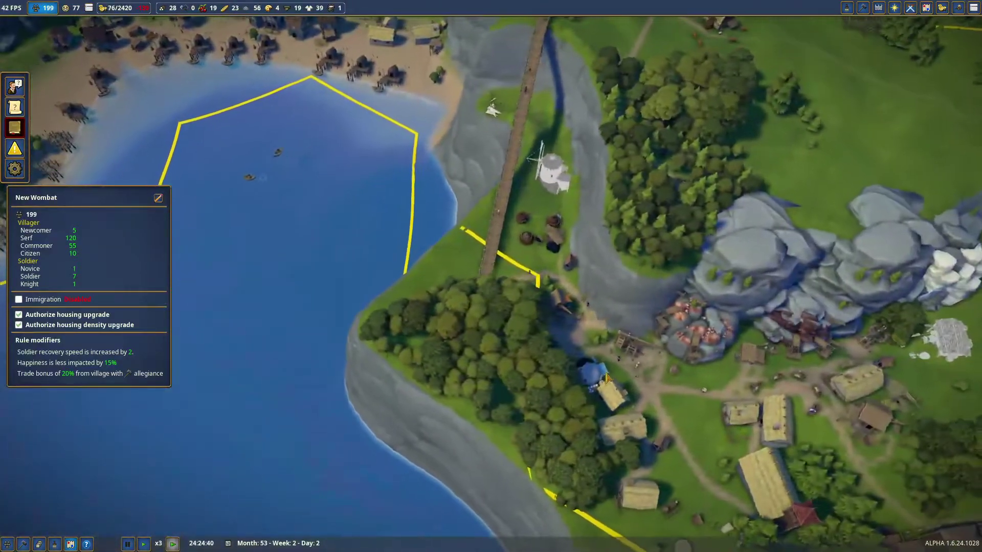
pyautogui.click(607, 376)
pyautogui.press('w')
pyautogui.click(591, 374)
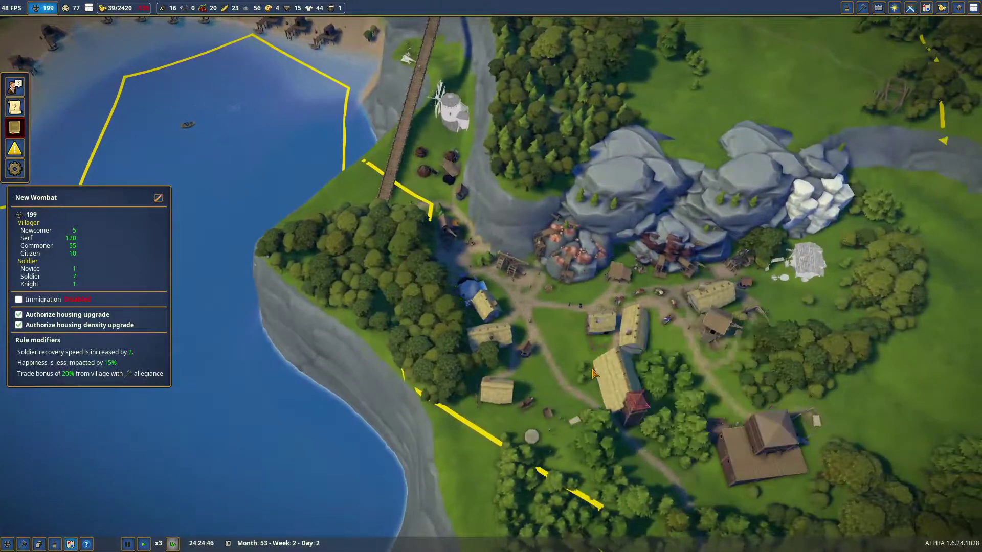
pyautogui.click(482, 262)
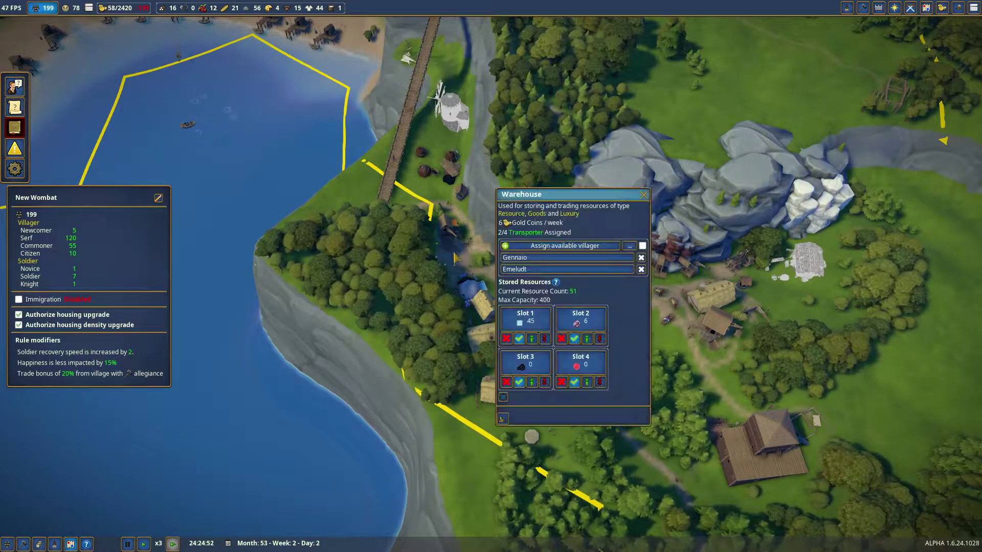
pyautogui.press('w')
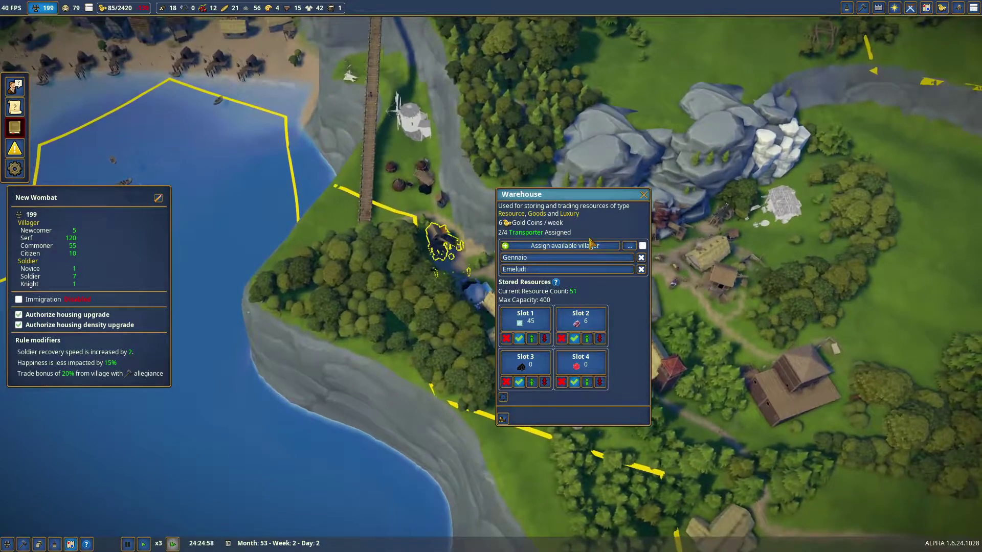
pyautogui.click(662, 269)
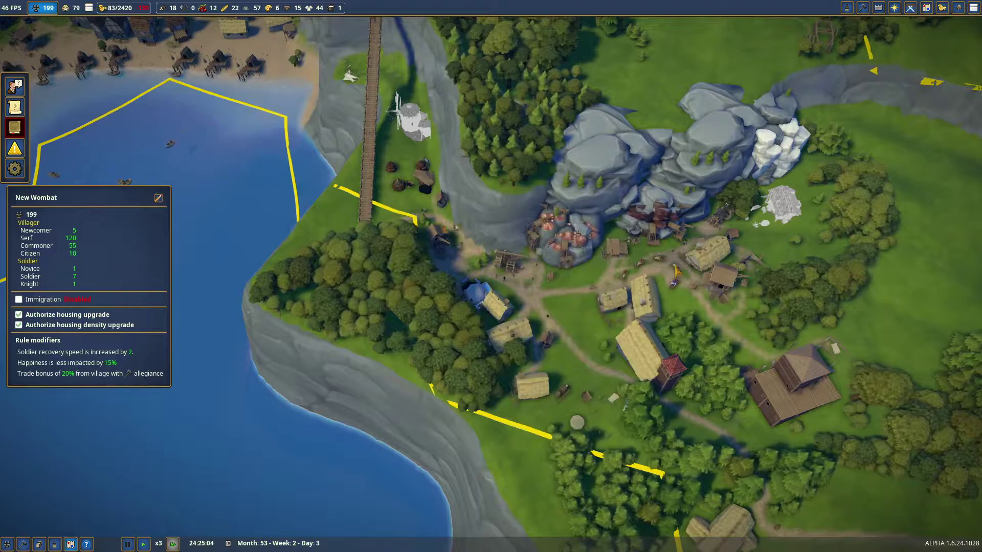
# Read the market, bakery construction site and granary panels, closing each one.
pyautogui.click(677, 271)
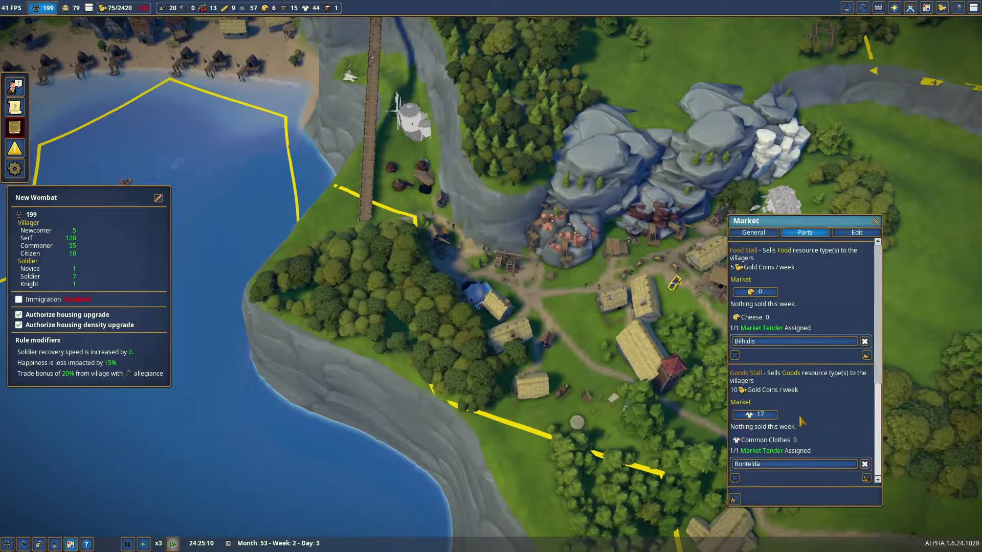
pyautogui.click(761, 469)
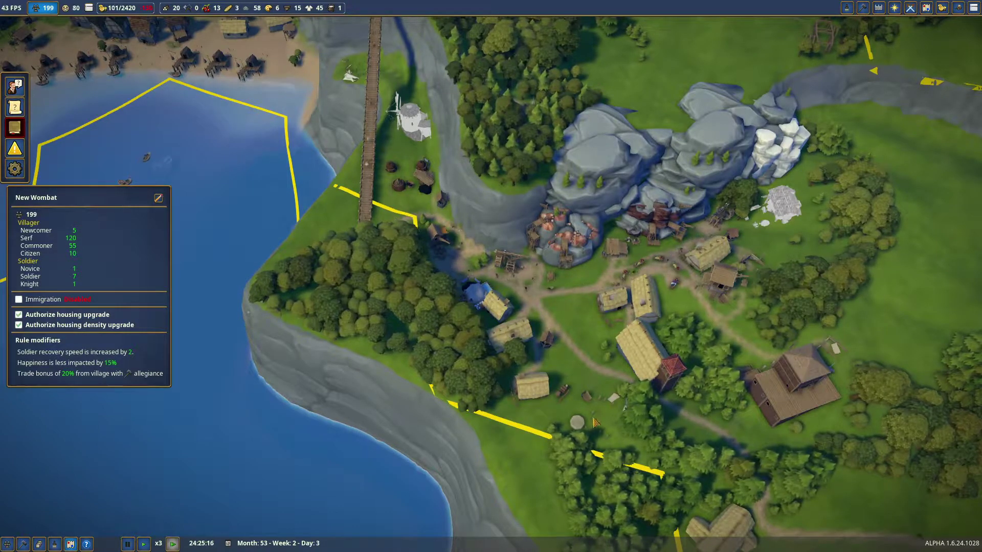
pyautogui.click(596, 424)
pyautogui.click(706, 303)
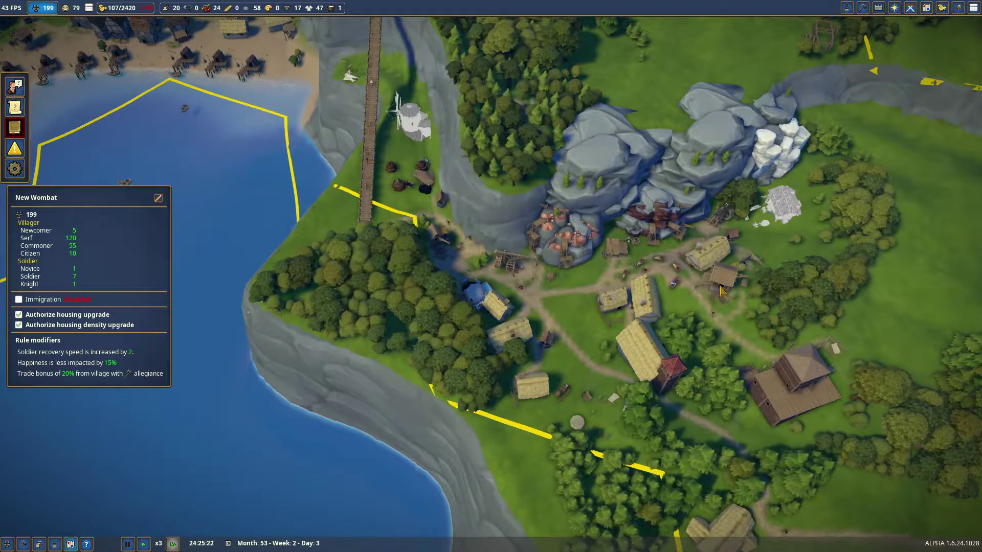
pyautogui.click(723, 291)
pyautogui.click(730, 346)
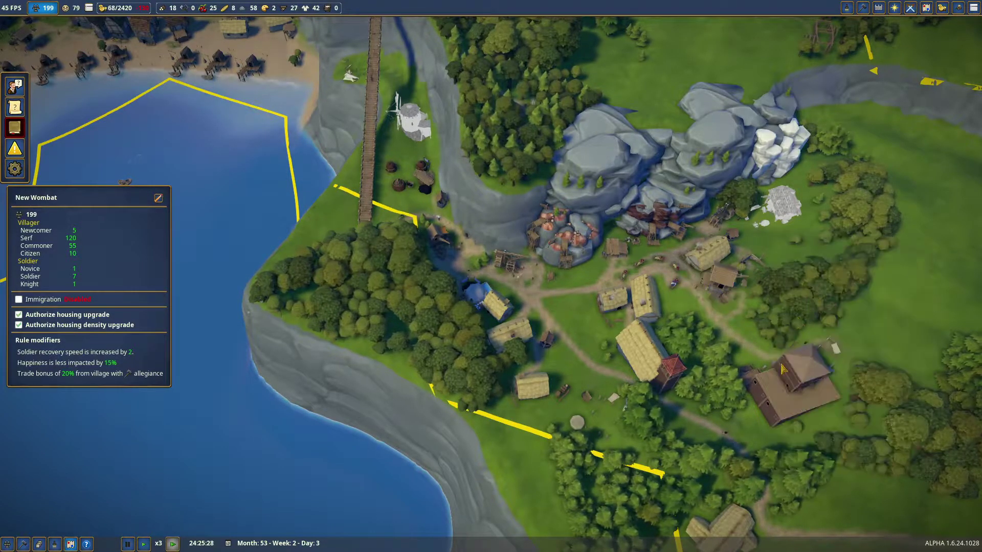
# Paint a large crop field across the meadow south of the wheat farm.
pyautogui.moveTo(537, 269); pyautogui.dragTo(786, 448)
pyautogui.click(738, 275)
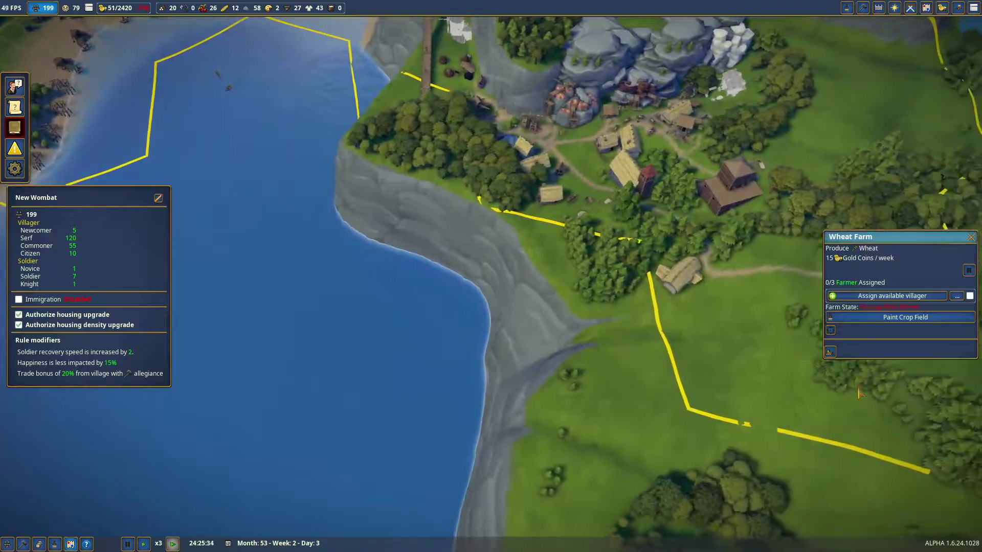
pyautogui.moveTo(736, 307); pyautogui.dragTo(430, 291)
pyautogui.click(905, 317)
pyautogui.scroll(3)
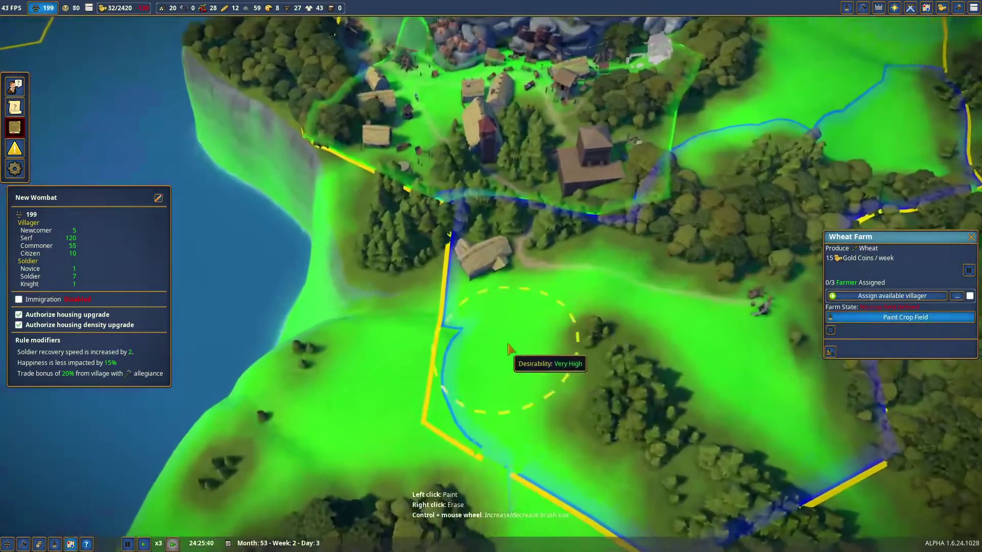
pyautogui.moveTo(516, 398); pyautogui.dragTo(584, 318)
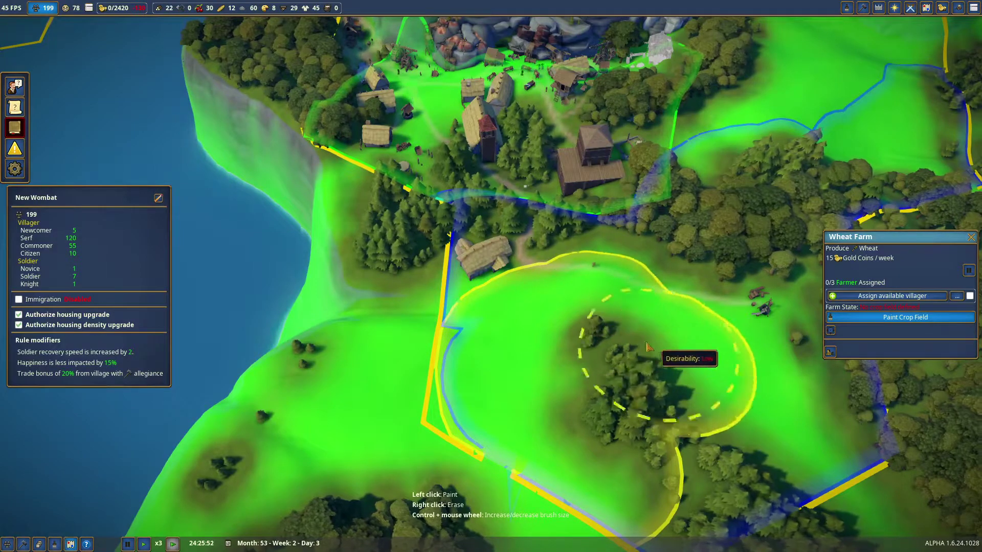
pyautogui.moveTo(725, 389); pyautogui.dragTo(756, 381)
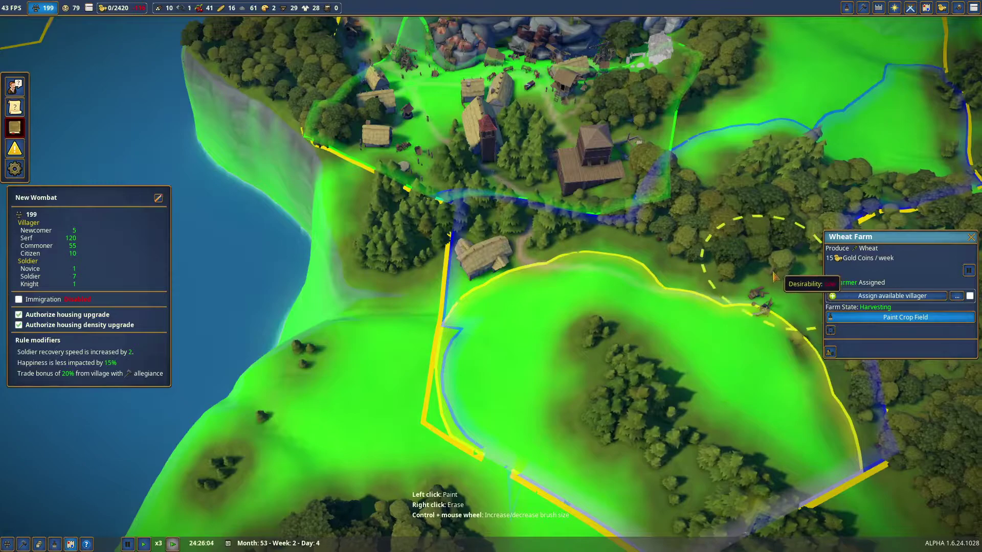
pyautogui.scroll(-3)
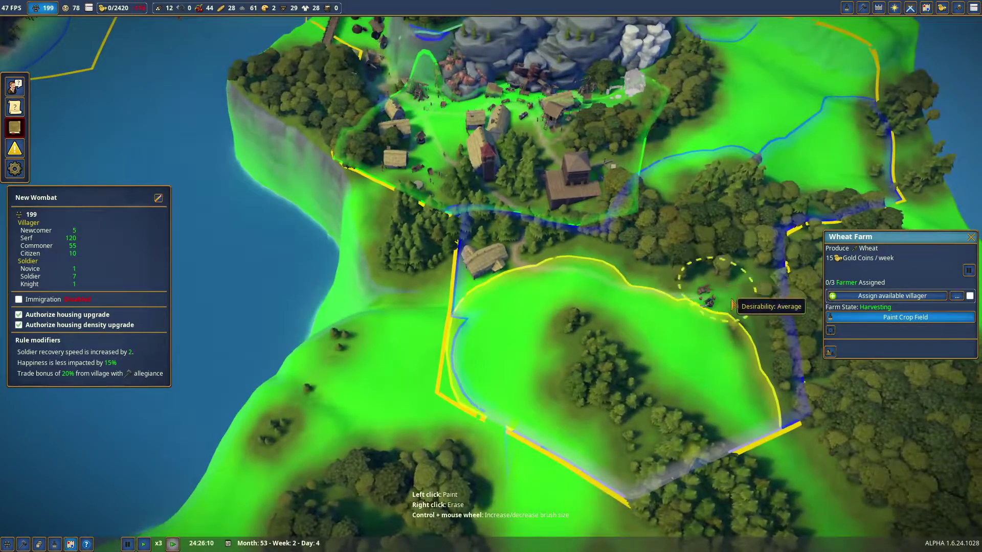
pyautogui.scroll(-3)
pyautogui.scroll(3)
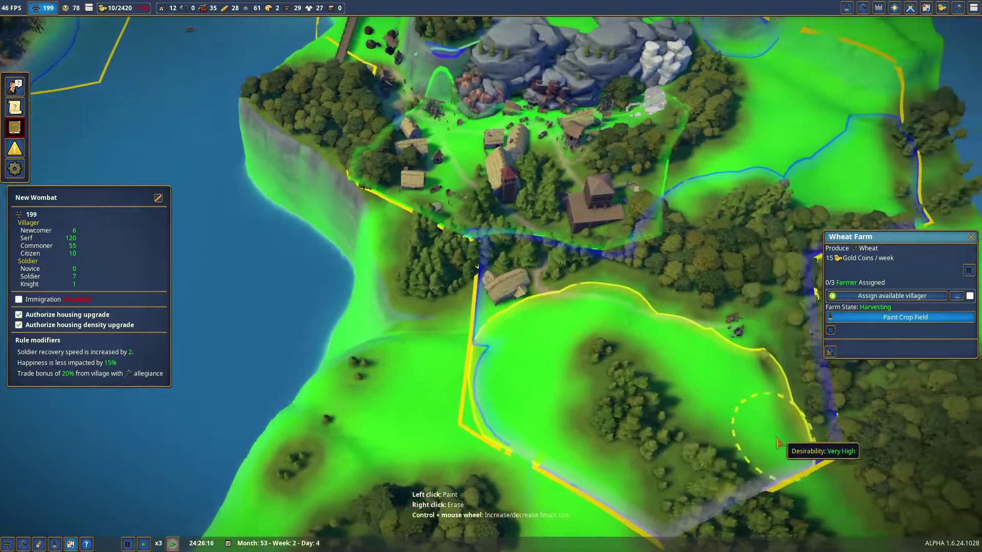
pyautogui.press('a')
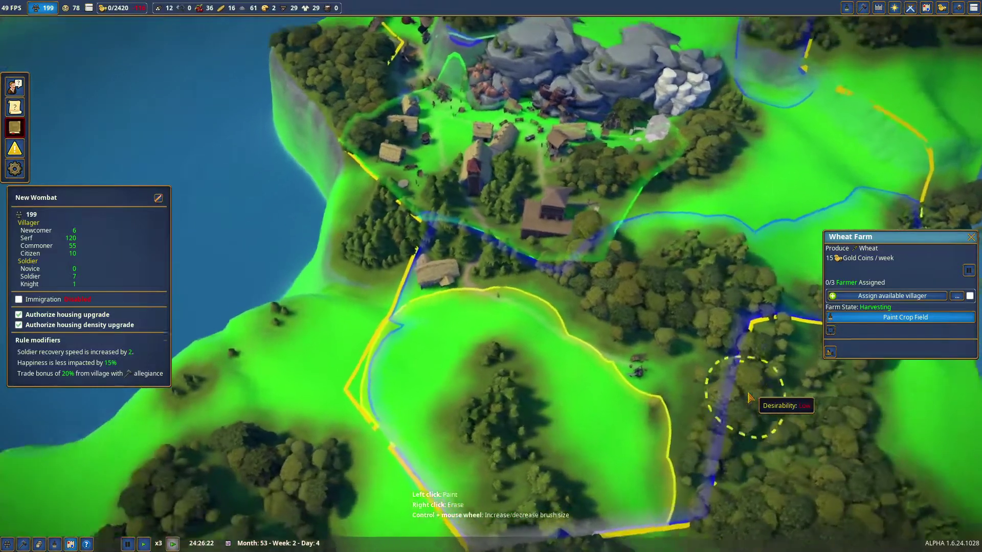
pyautogui.press('Escape')
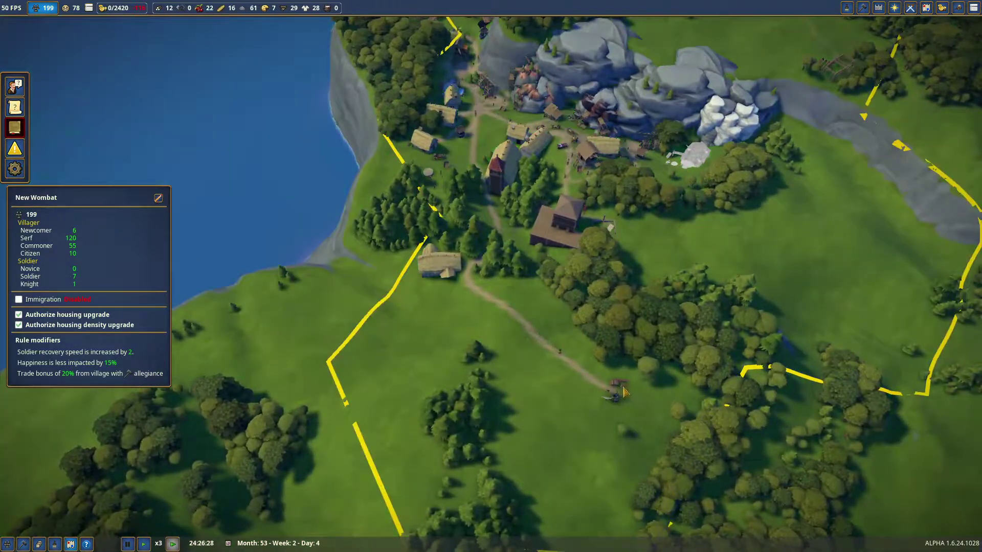
# Assign available villagers as farmers at the wheat farm.
pyautogui.click(434, 283)
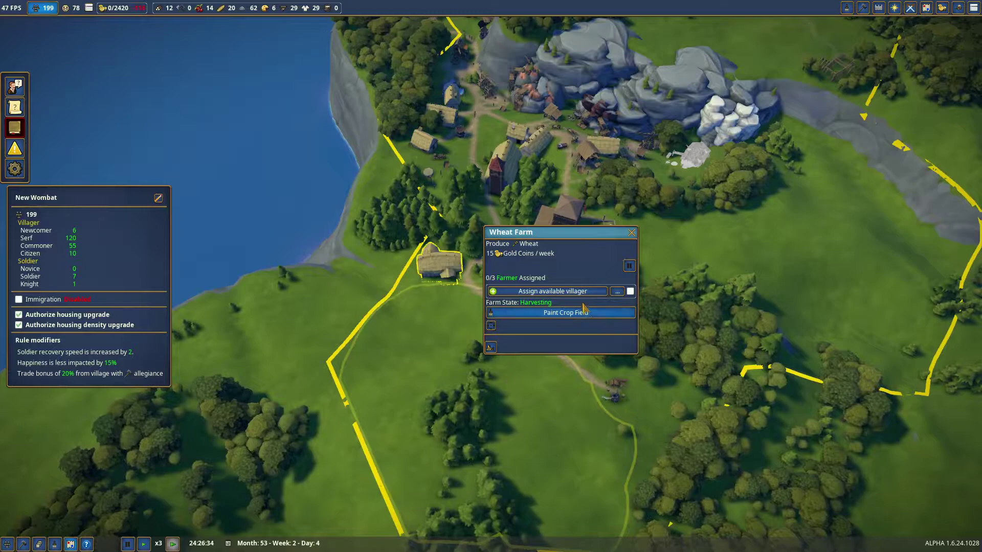
pyautogui.click(579, 293)
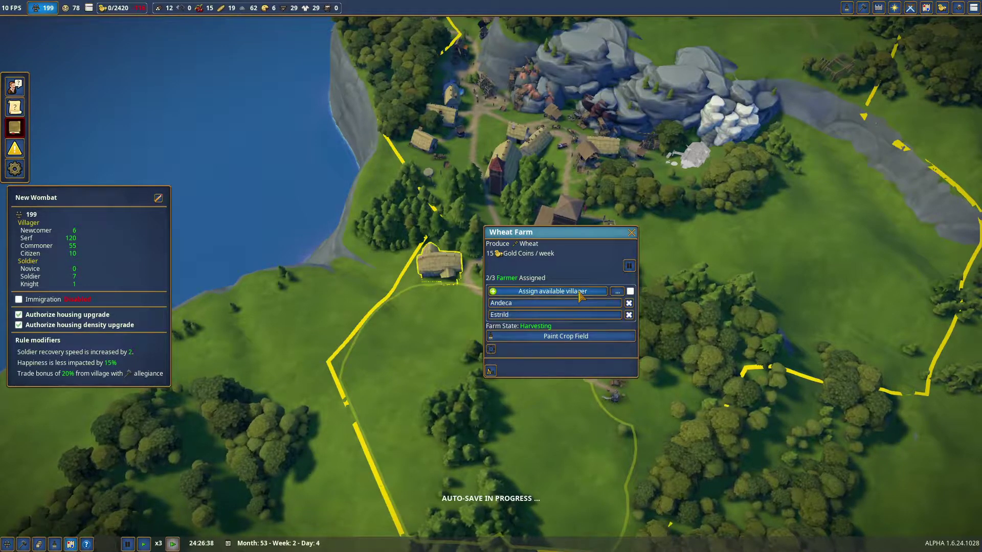
pyautogui.press('Escape')
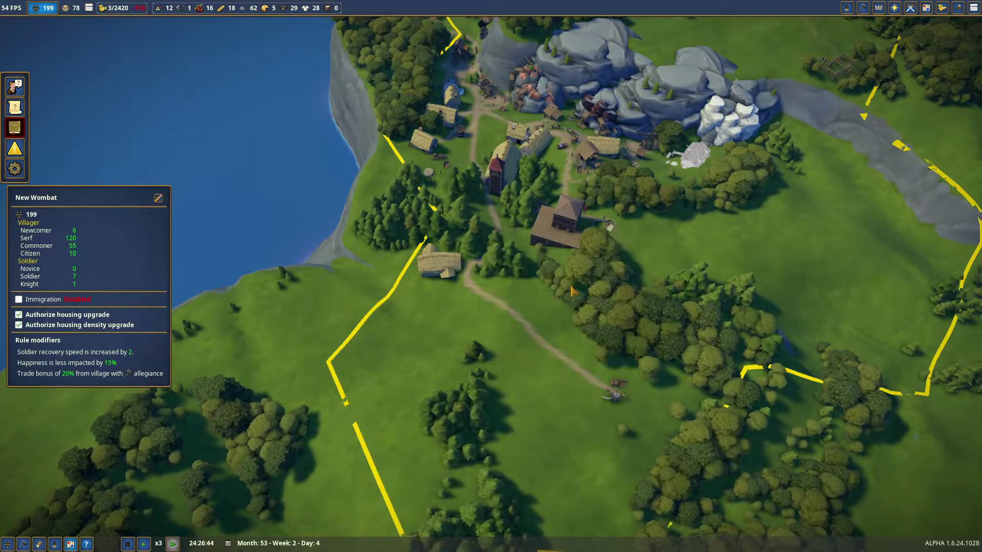
pyautogui.scroll(3)
pyautogui.scroll(3)
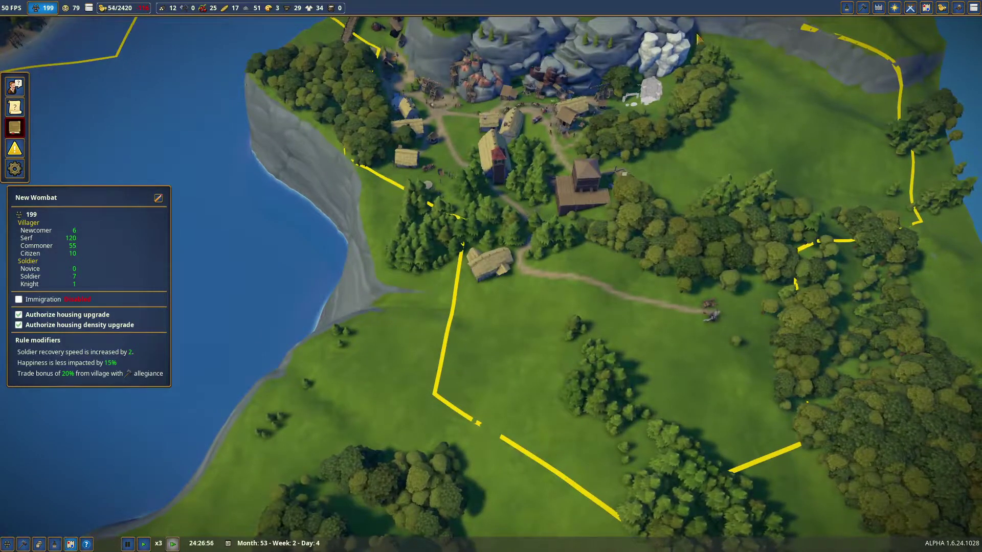
pyautogui.press('w')
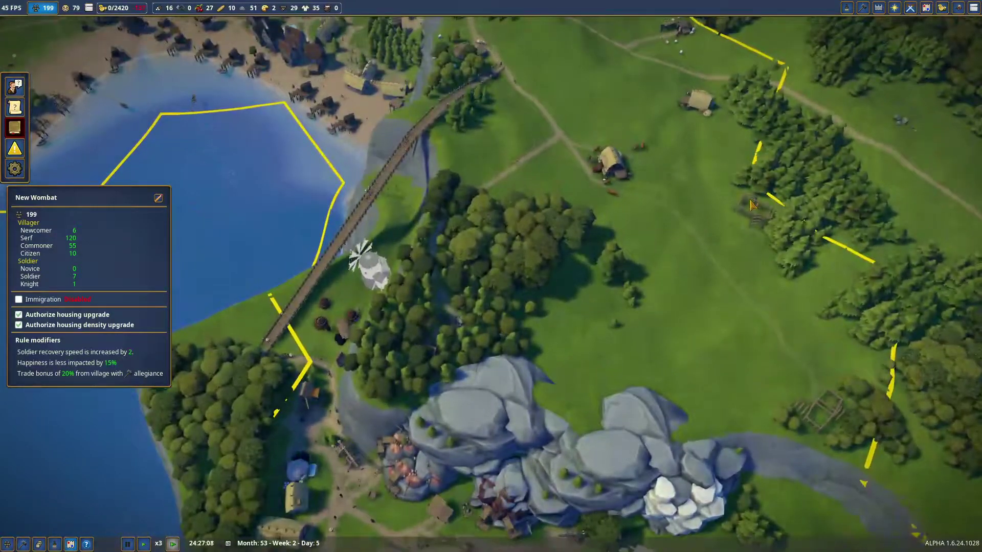
# Delete the unfinished wheat farm north of the village.
pyautogui.click(813, 391)
pyautogui.press('q')
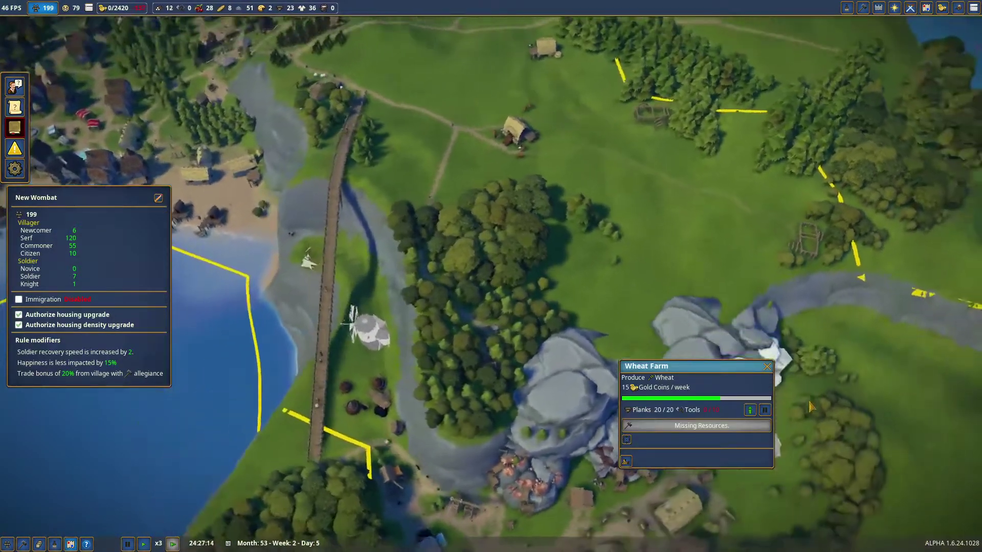
pyautogui.click(763, 410)
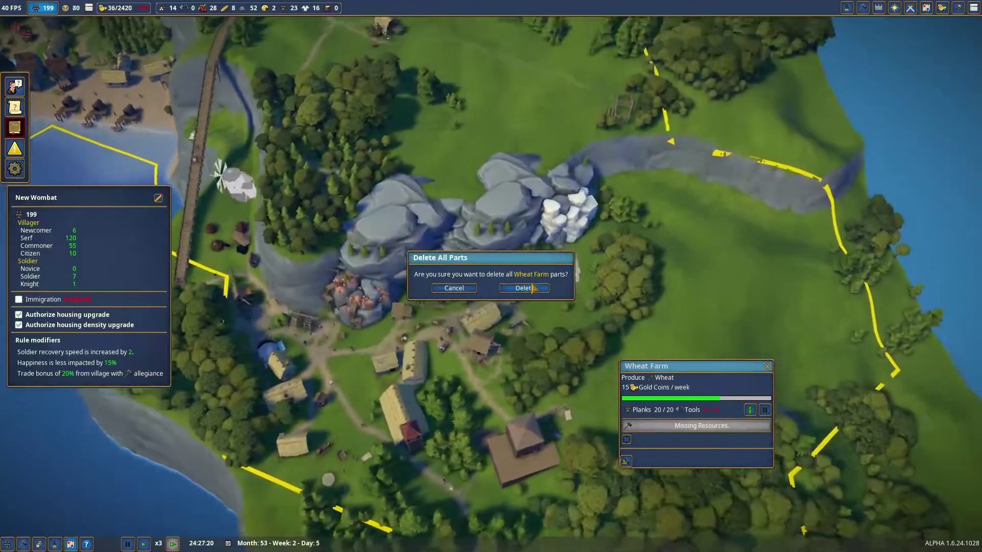
pyautogui.click(533, 289)
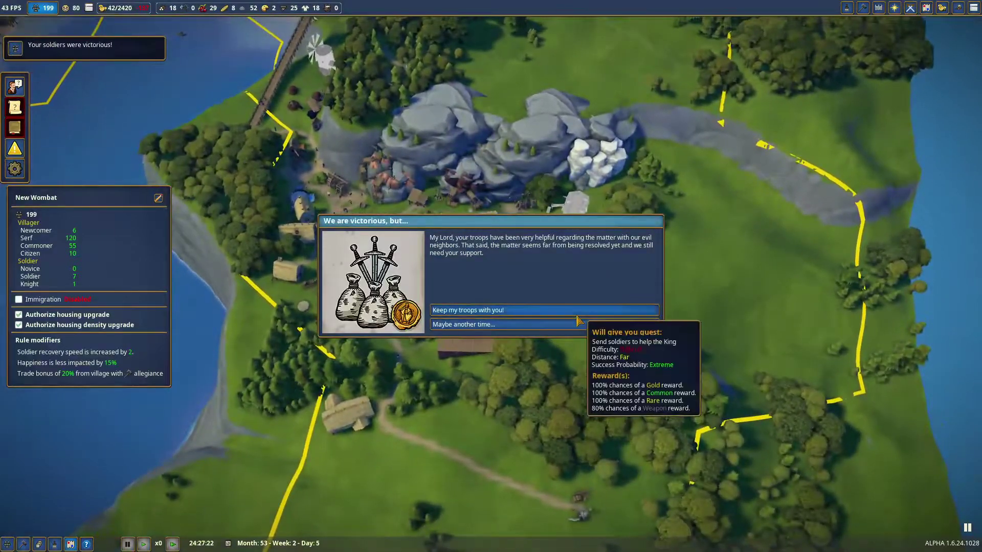
# Answer the 'We are victorious, but...' event and glance at the military overview.
pyautogui.click(580, 321)
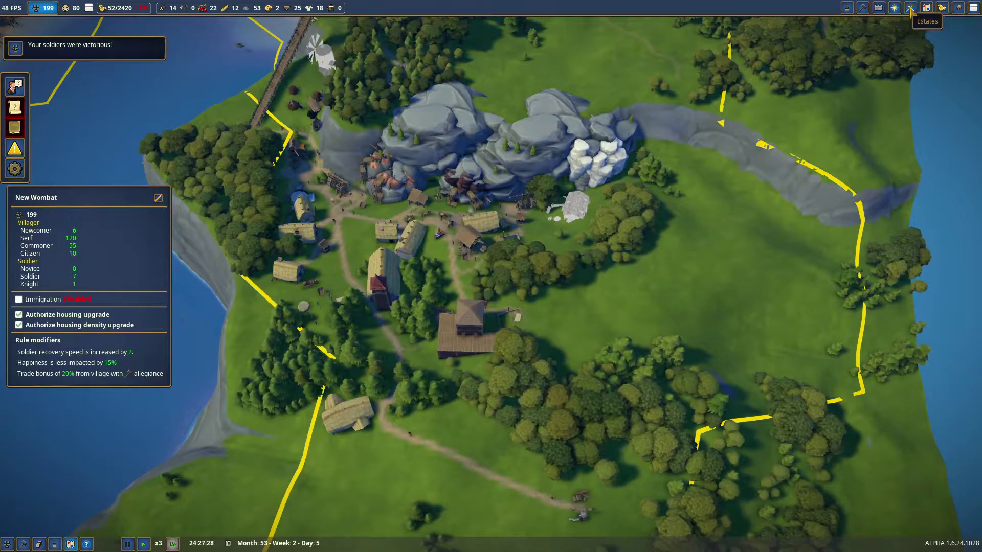
pyautogui.click(912, 10)
pyautogui.press('w')
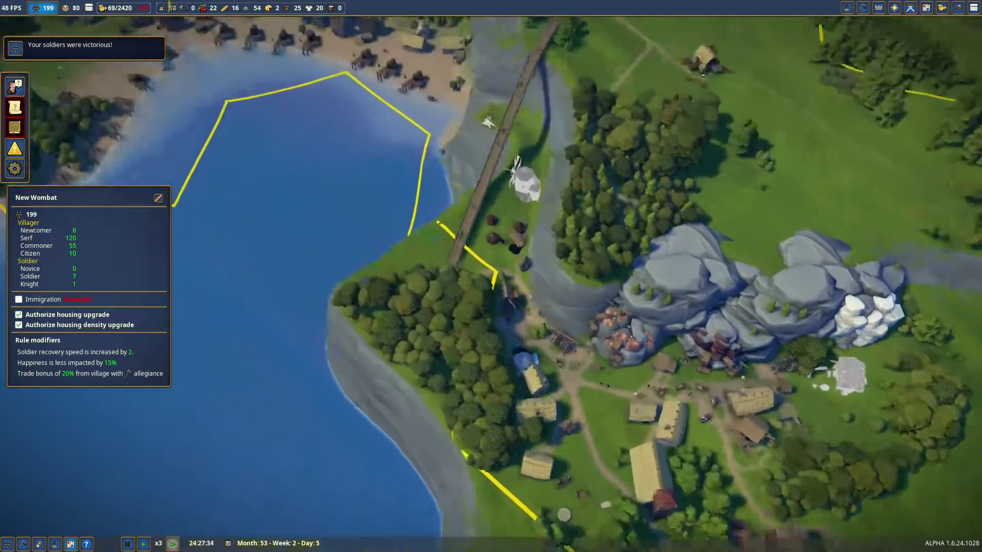
pyautogui.press('s')
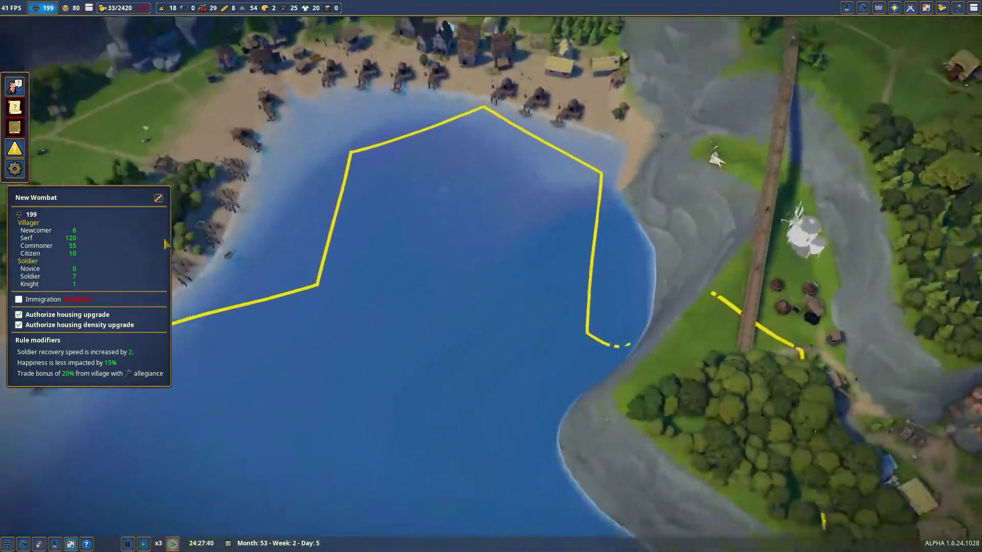
pyautogui.press('s')
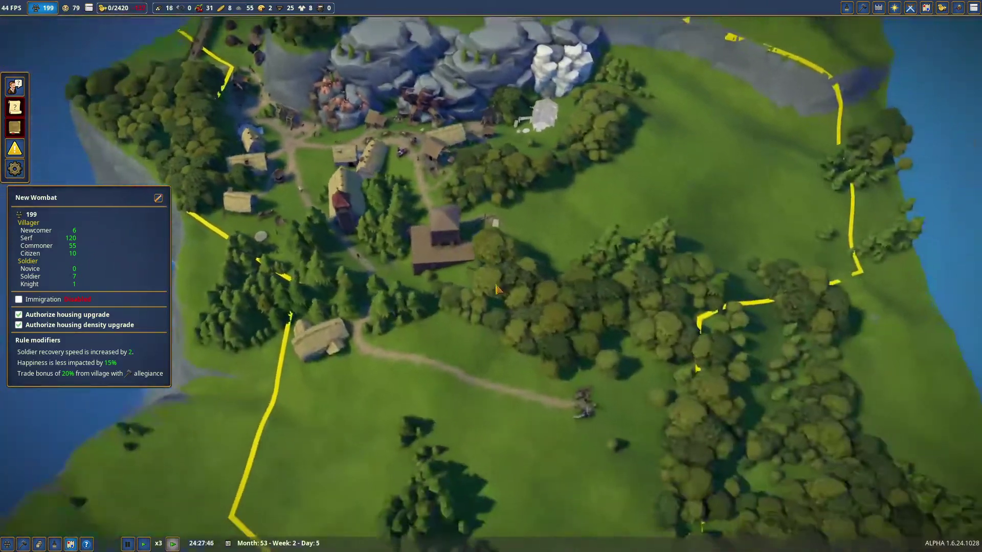
# Close the Wheat Farm panel and bring the camera over to the Lord Manor.
pyautogui.press('s')
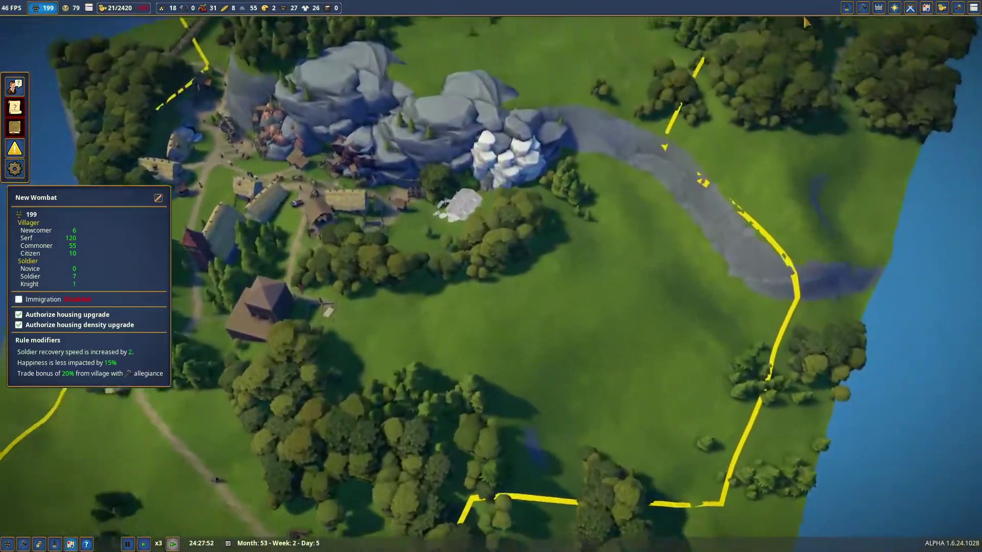
pyautogui.click(912, 8)
pyautogui.press('s')
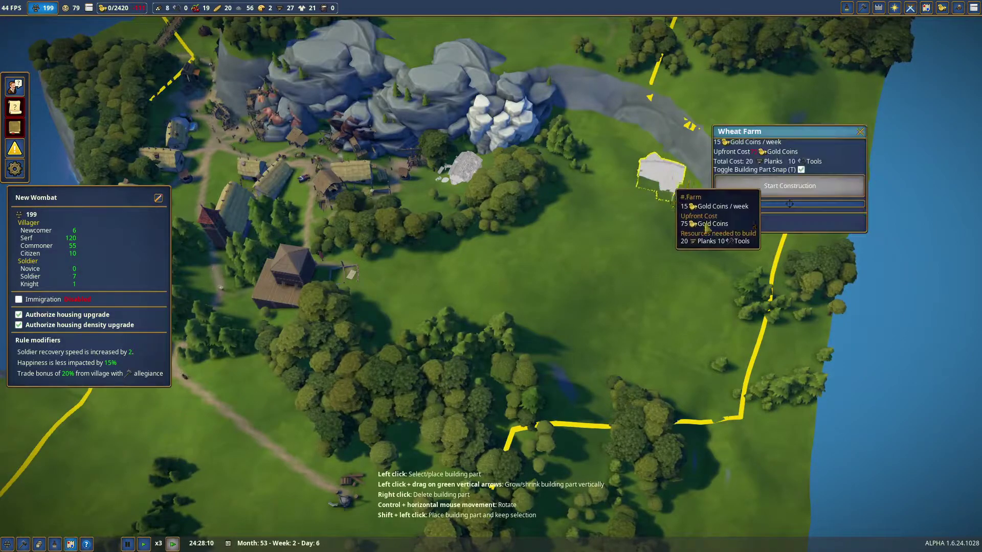
pyautogui.click(860, 133)
pyautogui.press('w')
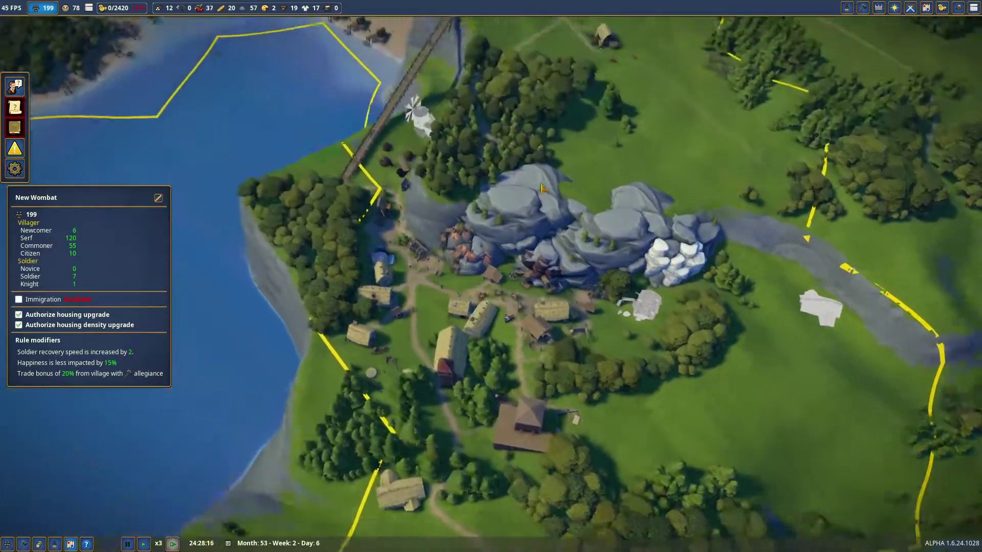
pyautogui.scroll(-3)
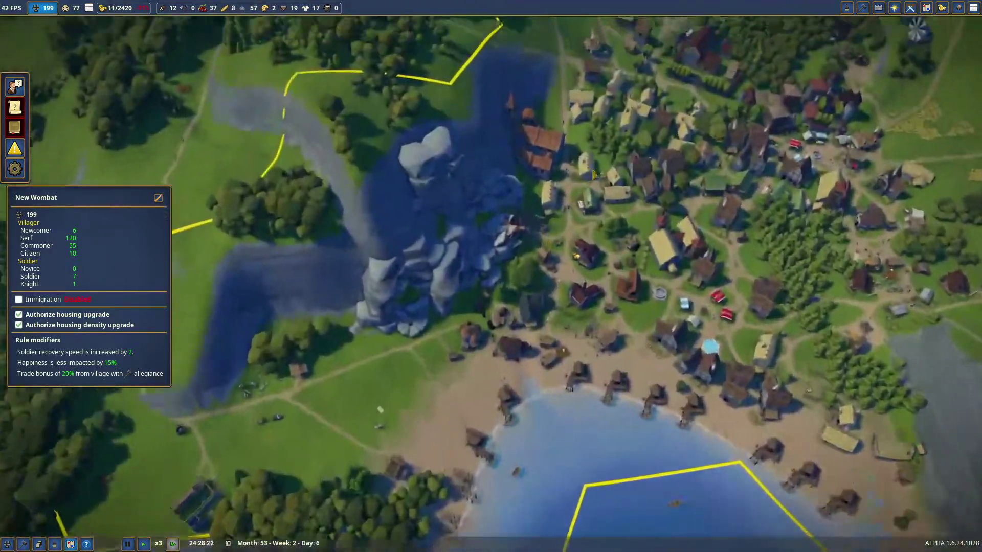
pyautogui.press('w')
pyautogui.press('w')
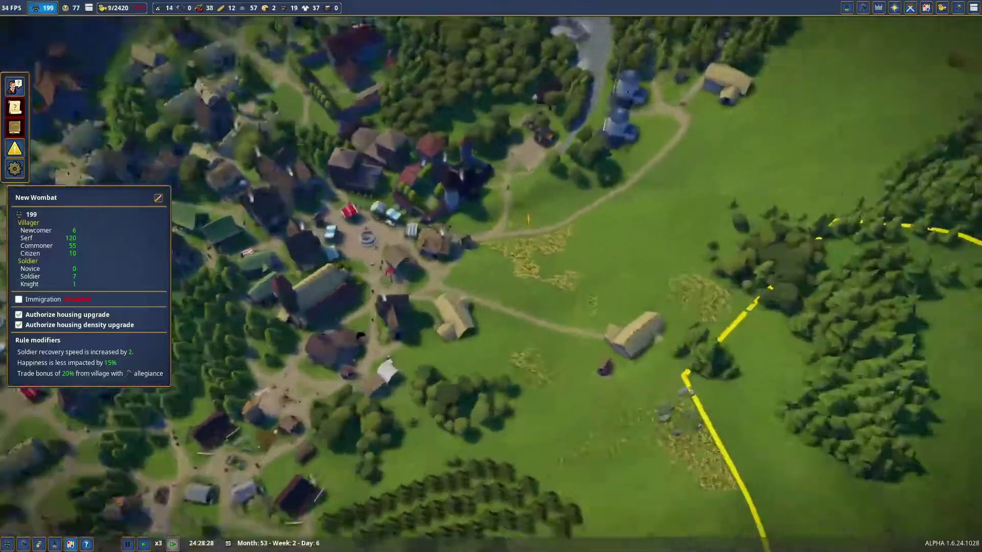
pyautogui.scroll(3)
pyautogui.press('w')
pyautogui.scroll(3)
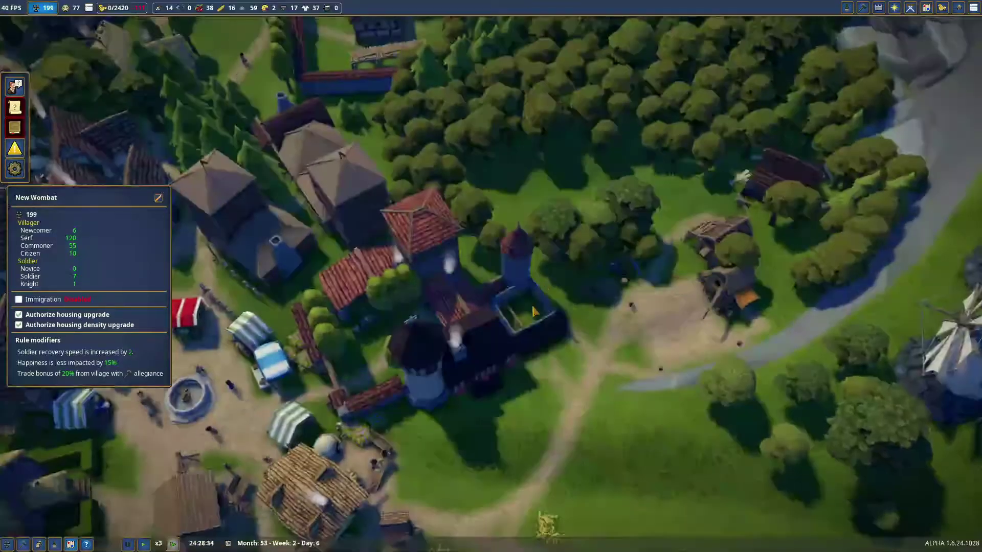
pyautogui.click(429, 323)
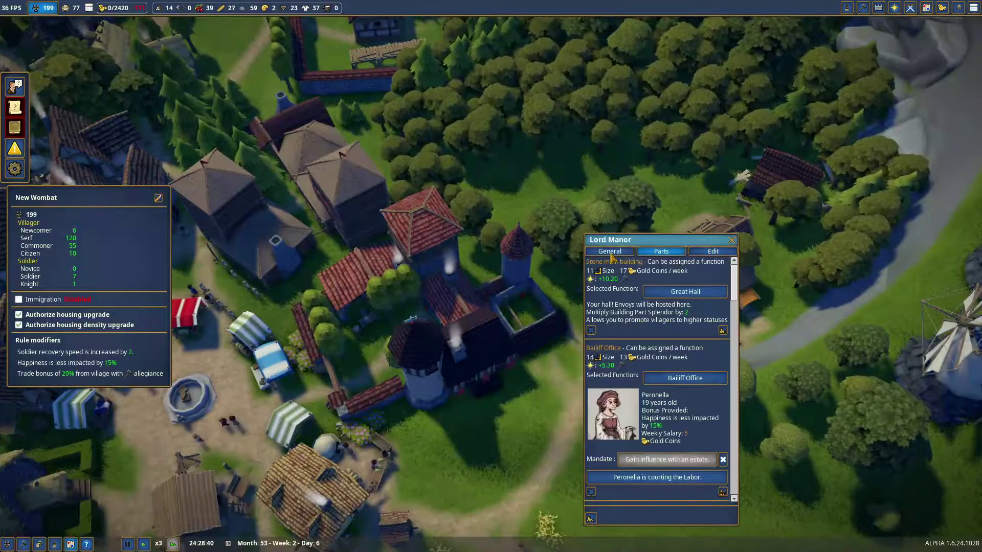
pyautogui.click(609, 252)
pyautogui.press('w')
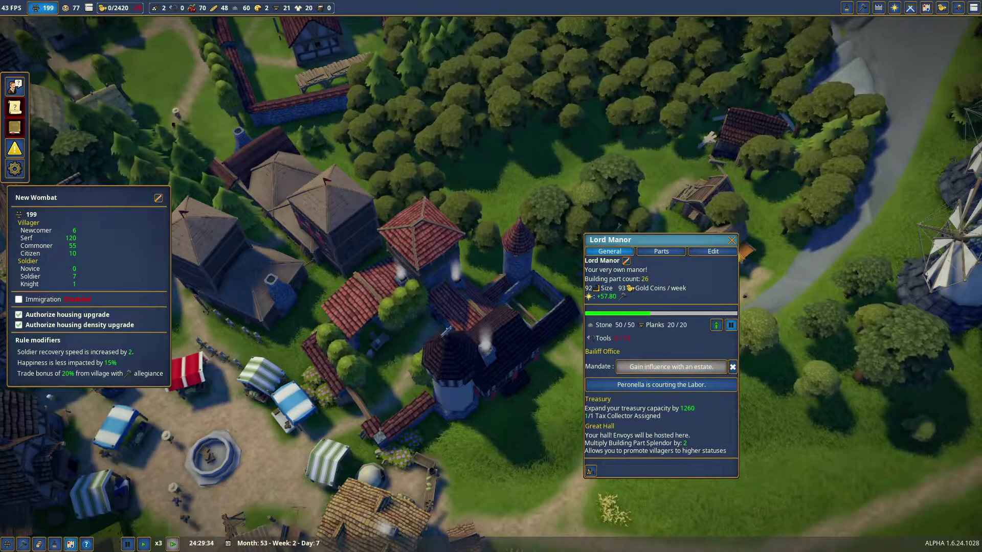
pyautogui.click(730, 241)
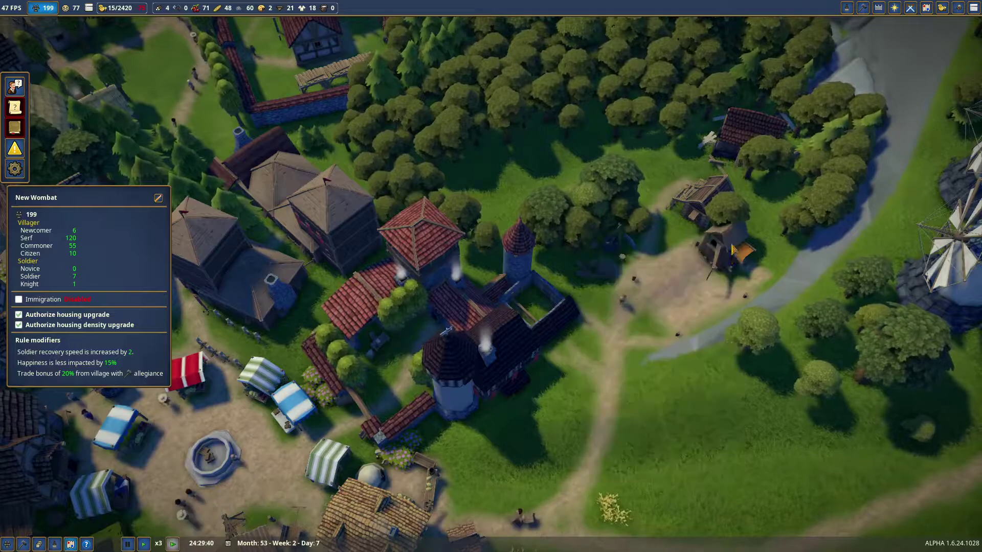
pyautogui.scroll(-3)
pyautogui.moveTo(729, 298); pyautogui.dragTo(138, 10)
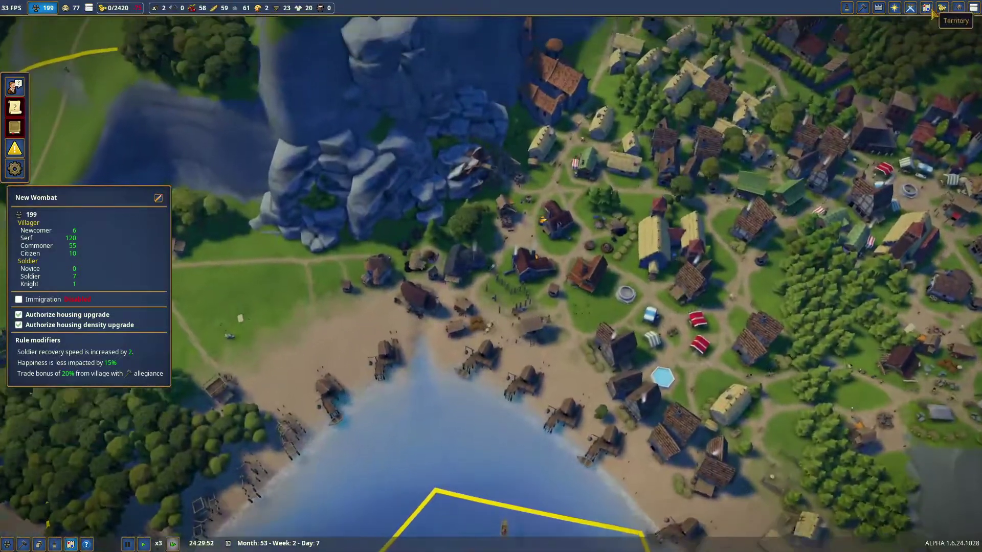
pyautogui.click(138, 9)
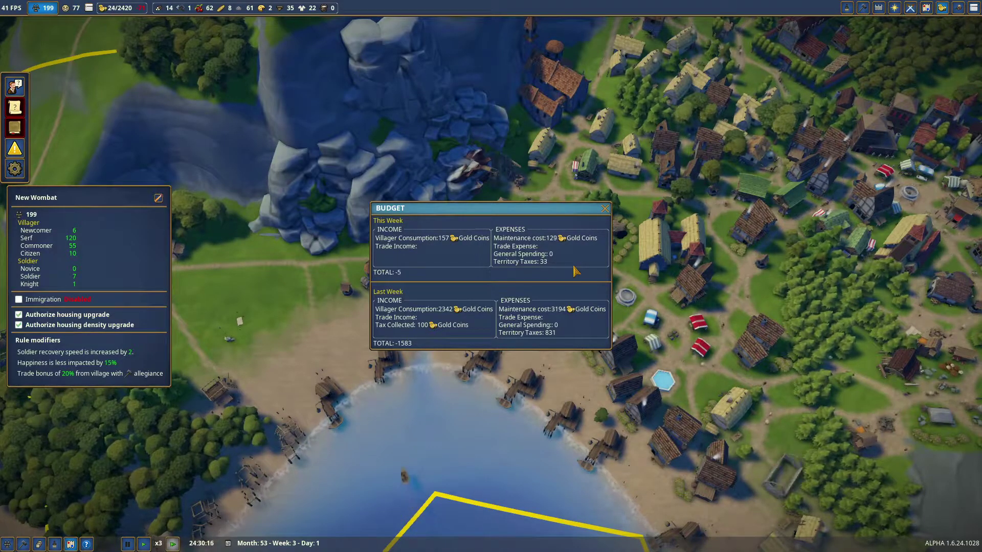
pyautogui.scroll(3)
pyautogui.scroll(3)
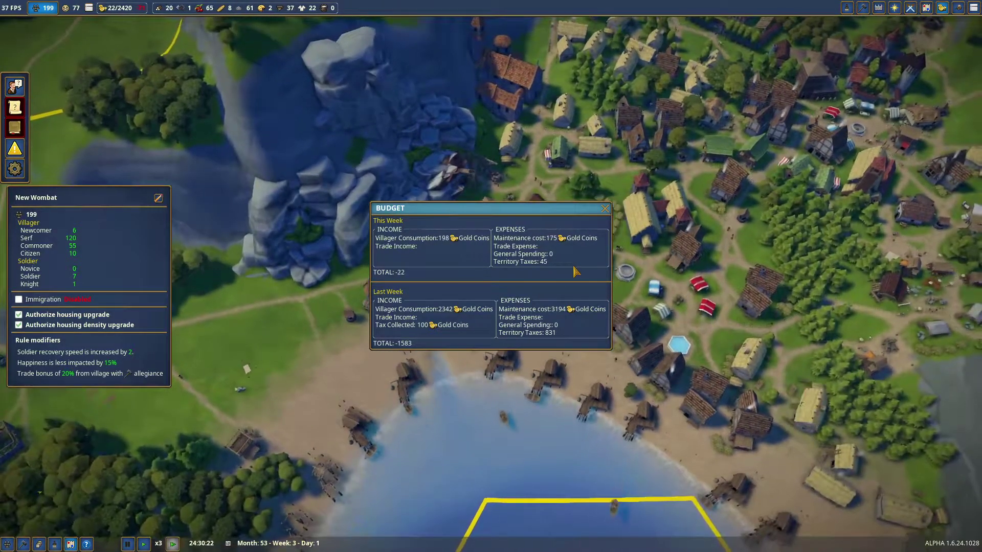
pyautogui.scroll(-3)
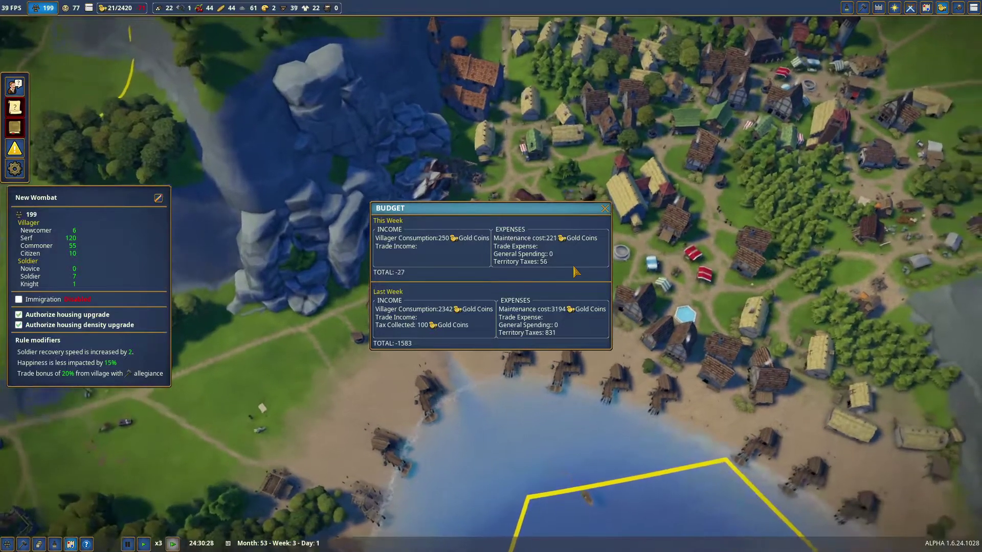
pyautogui.press('s')
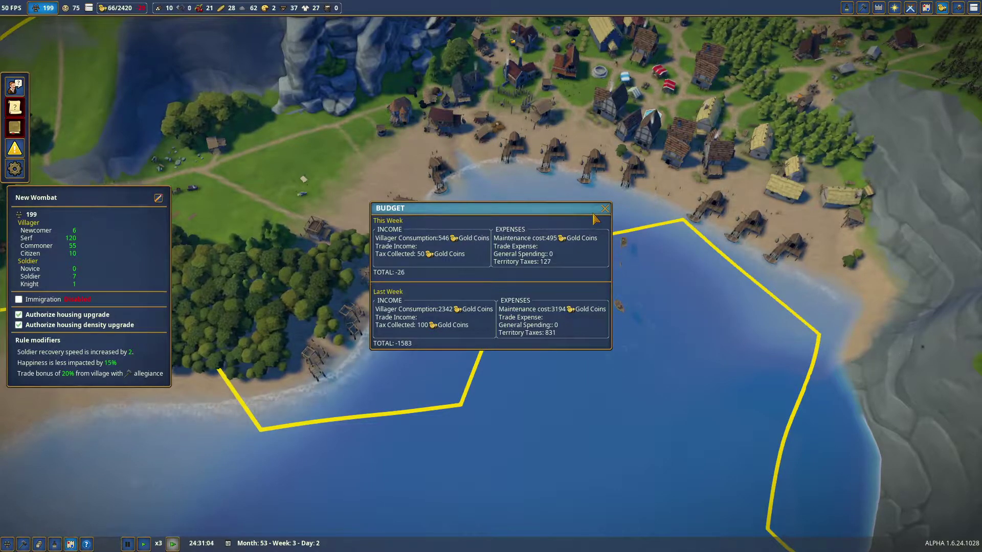
pyautogui.click(605, 209)
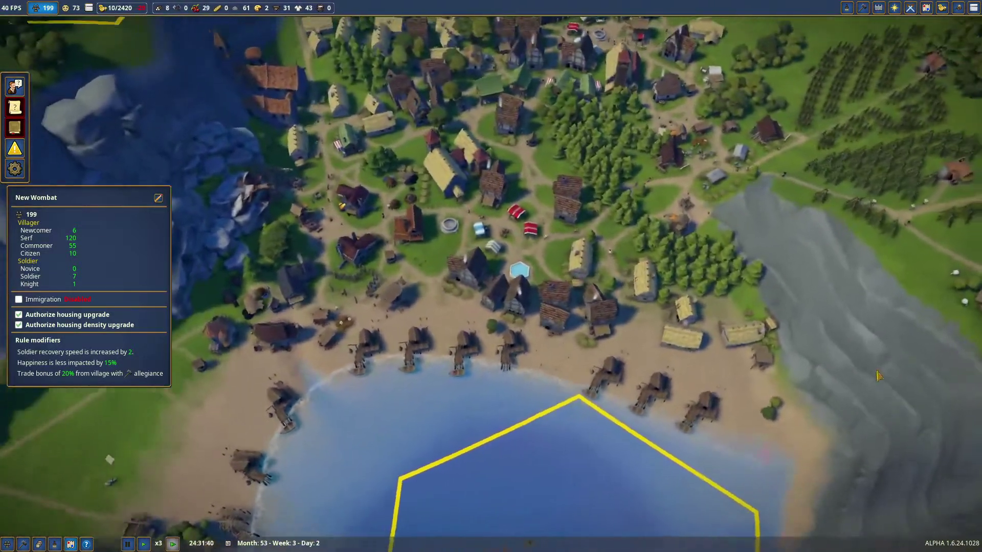
pyautogui.scroll(3)
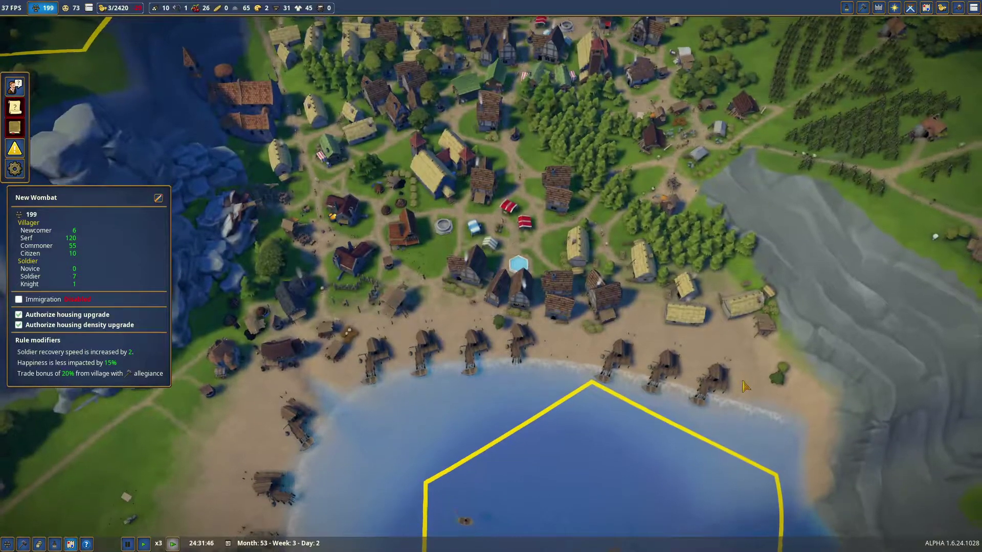
pyautogui.press('s')
pyautogui.press('d')
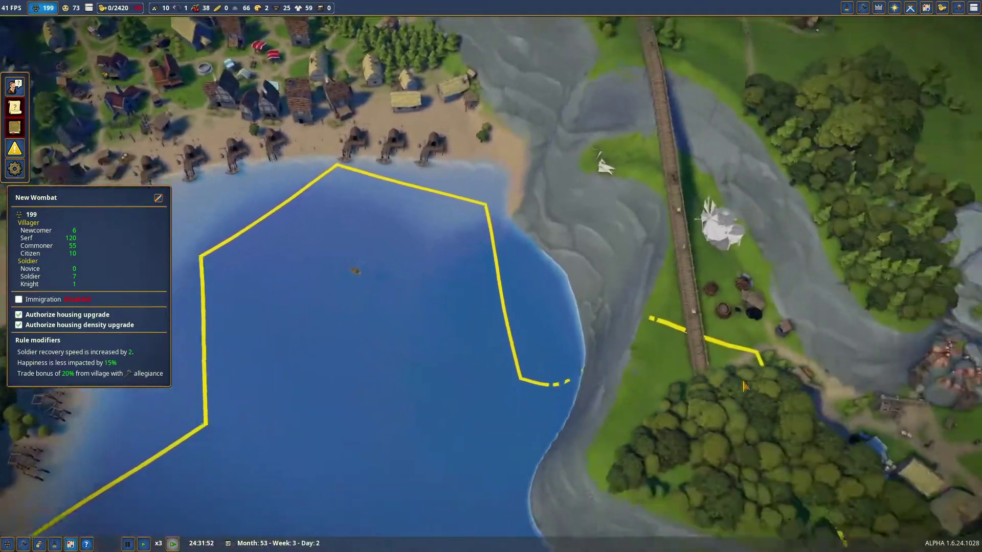
pyautogui.scroll(-3)
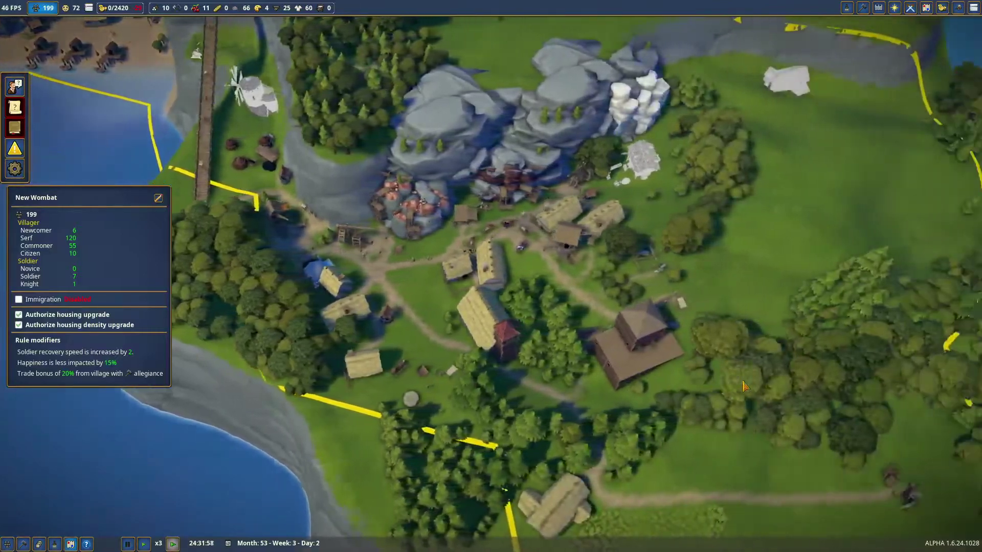
pyautogui.press('w')
pyautogui.press('w')
pyautogui.press('s')
pyautogui.press('a')
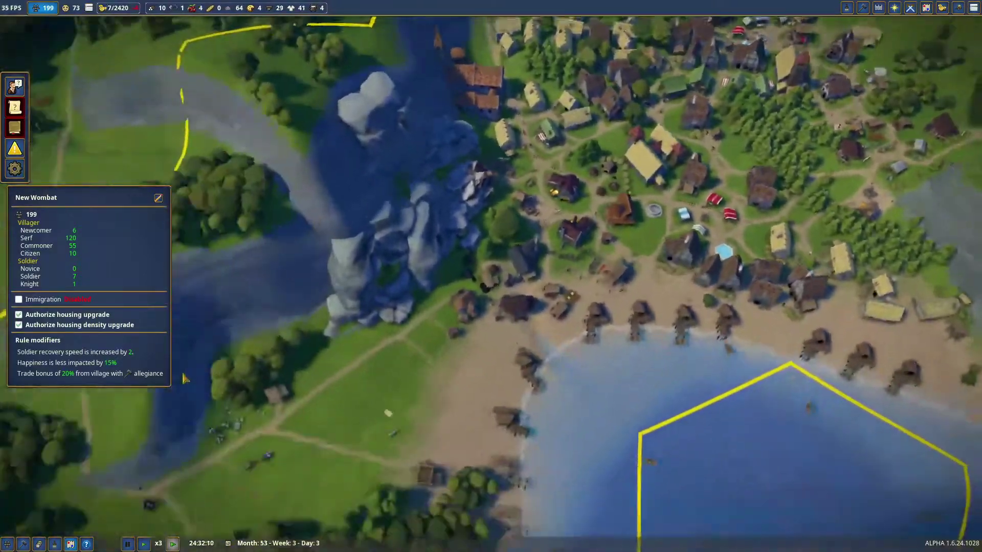
pyautogui.press('s')
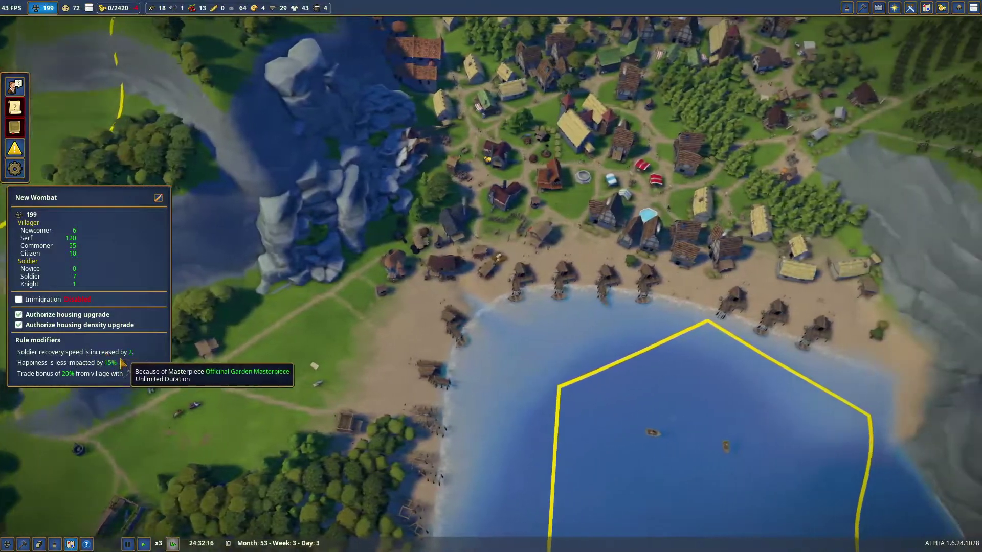
pyautogui.press('s')
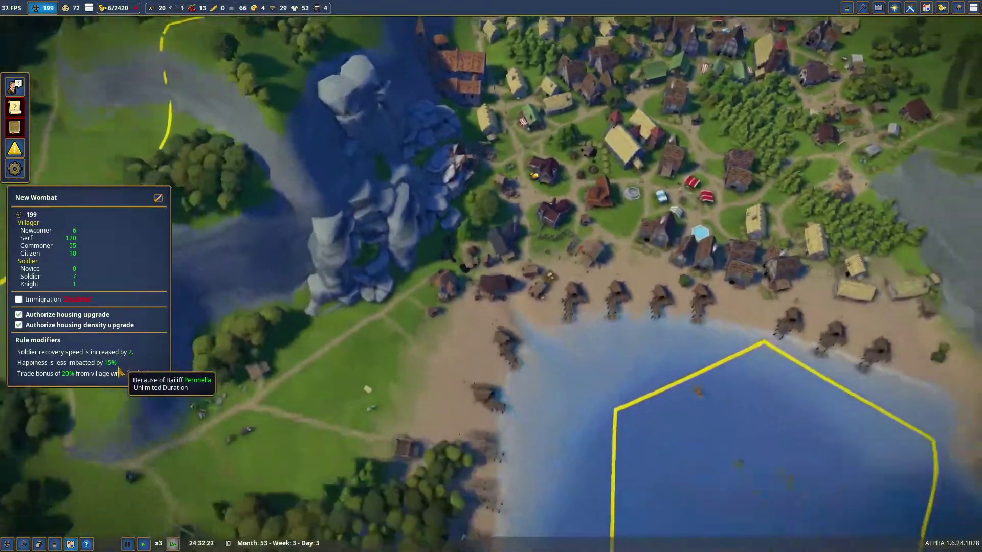
pyautogui.press('a')
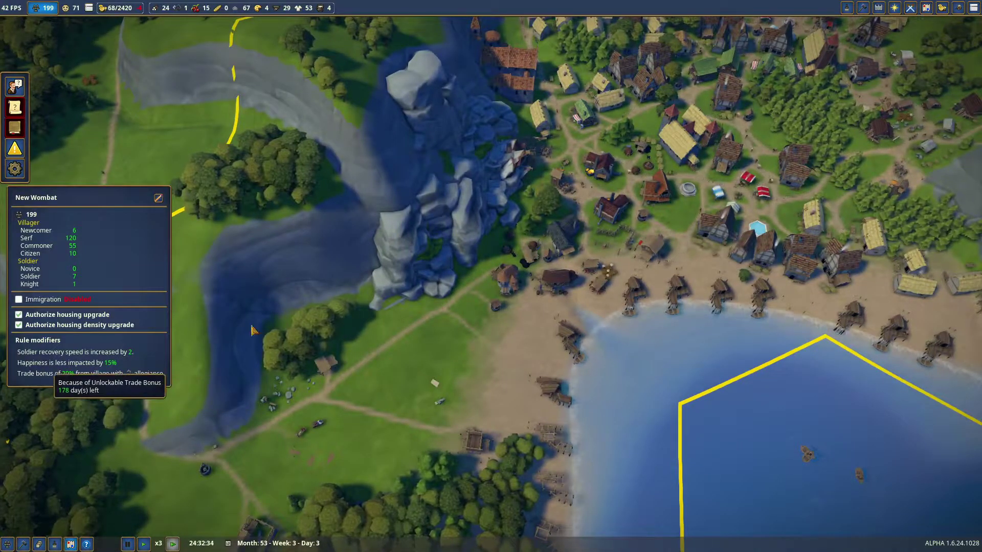
pyautogui.press('a')
# Browse the Trading window's Neighbouring Cities and Trading Resources lists, then close it.
pyautogui.click(958, 10)
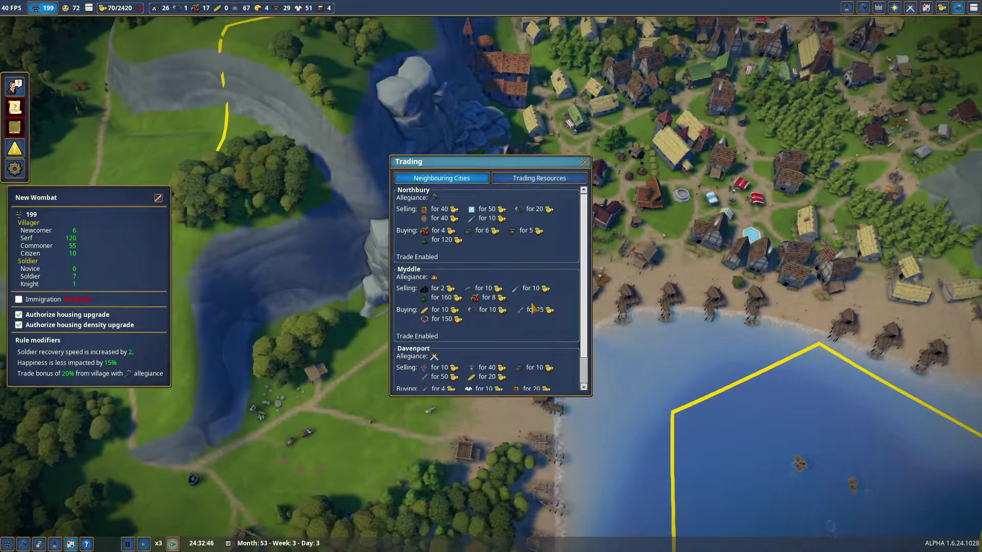
pyautogui.scroll(-3)
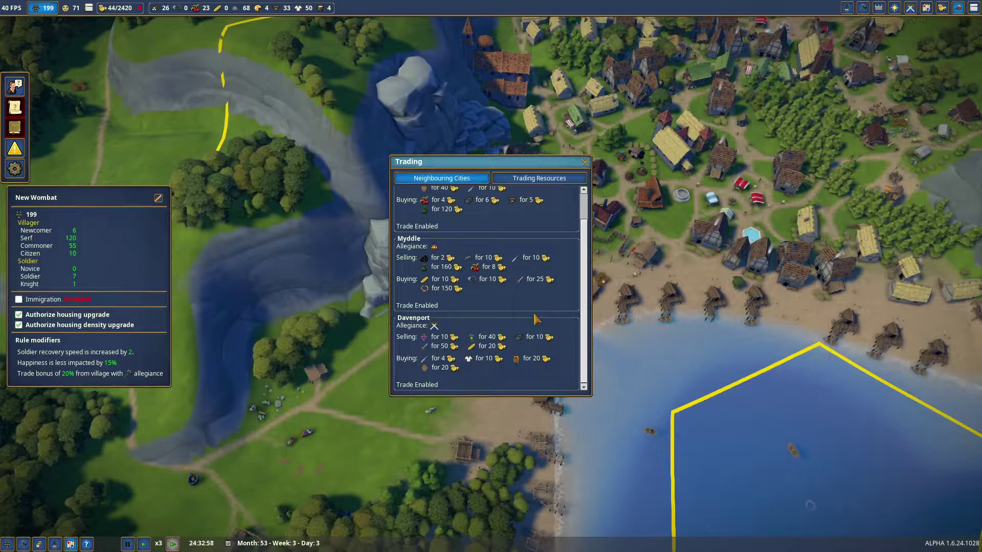
pyautogui.scroll(3)
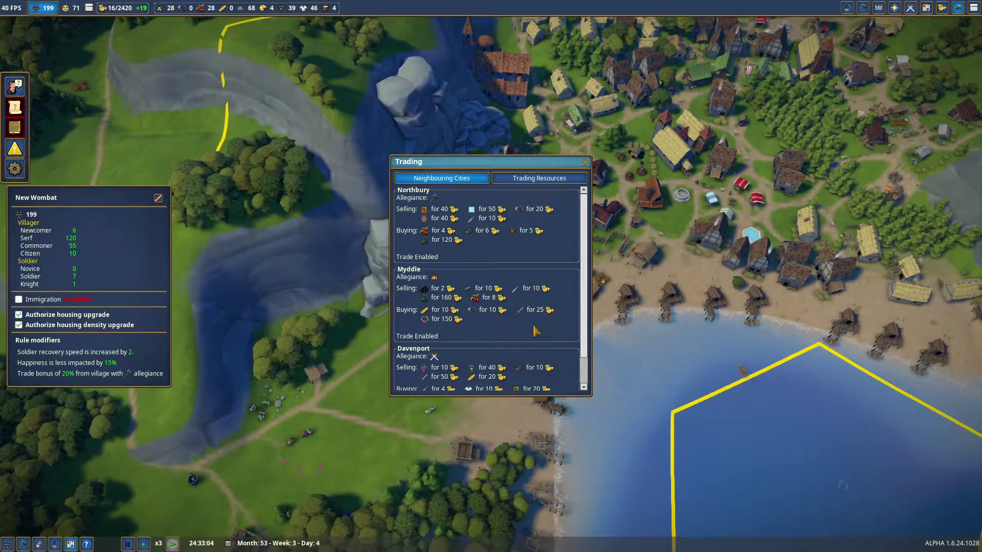
pyautogui.scroll(-3)
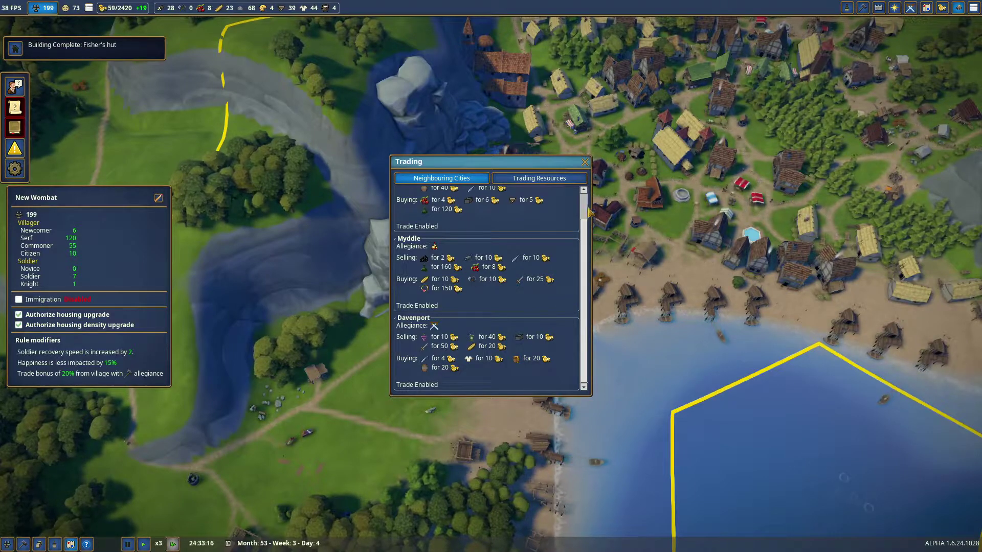
pyautogui.click(552, 179)
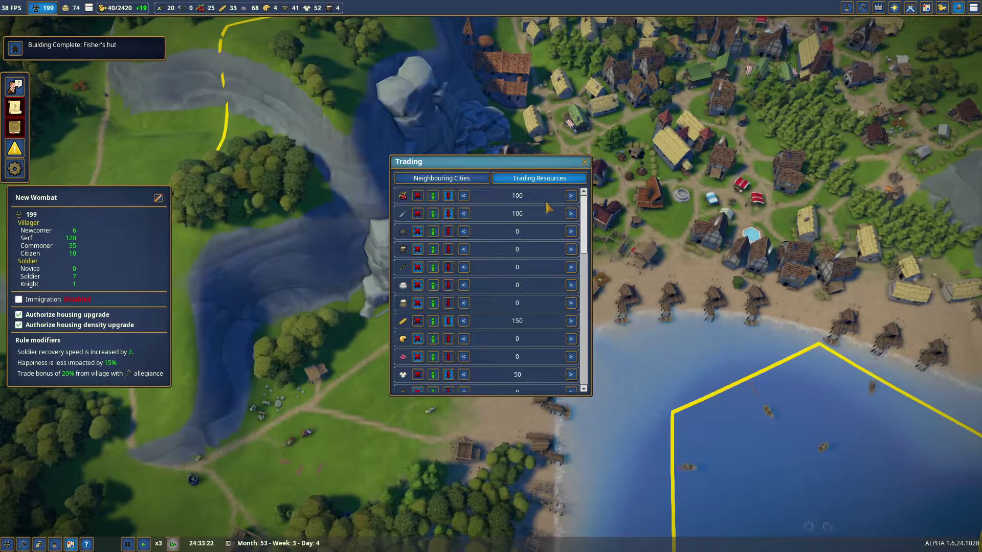
pyautogui.scroll(-3)
pyautogui.scroll(-3)
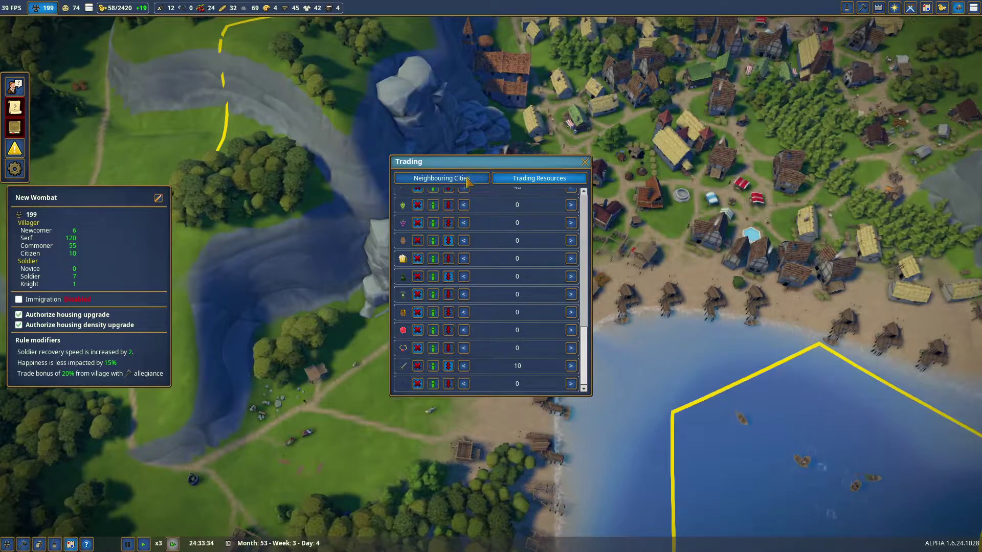
pyautogui.click(465, 180)
pyautogui.scroll(-3)
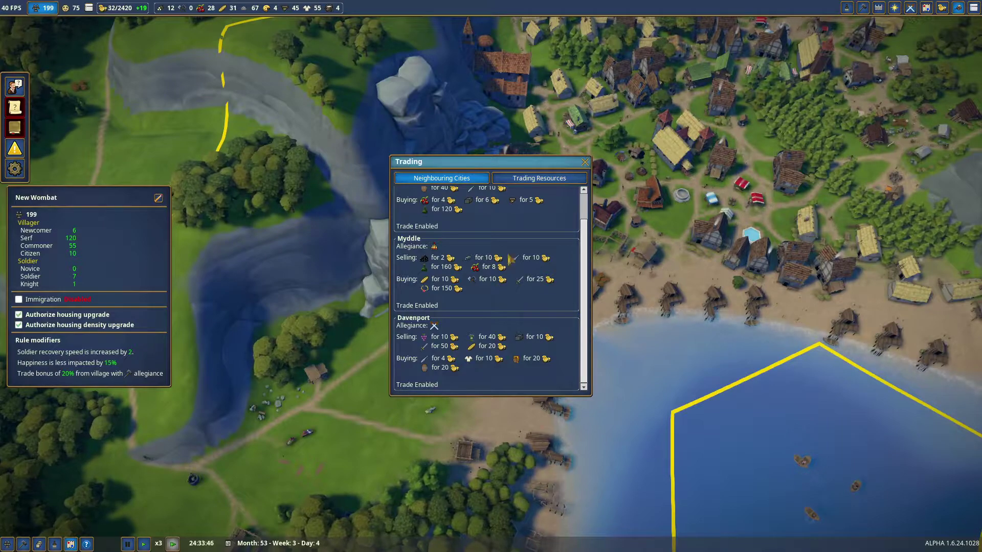
pyautogui.click(585, 164)
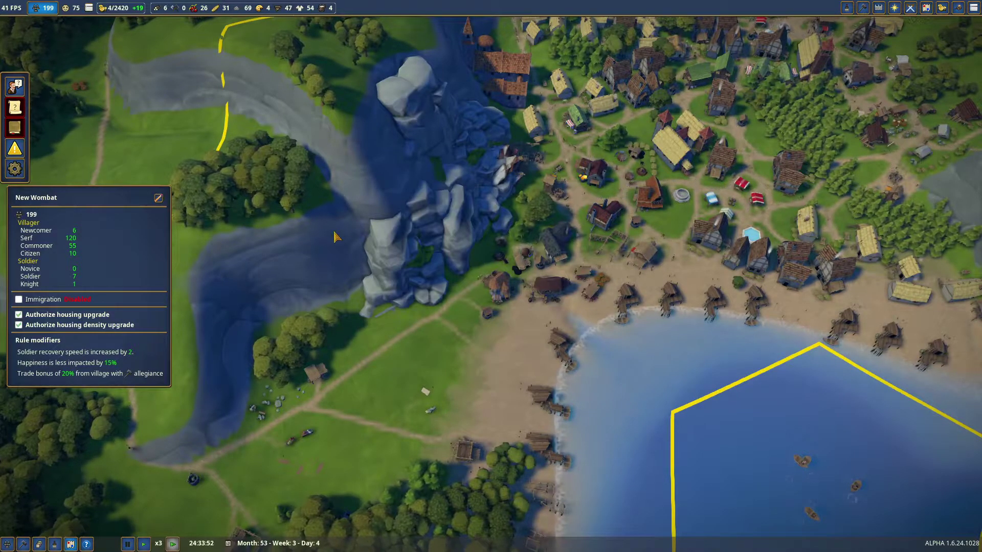
pyautogui.press('s')
pyautogui.press('d')
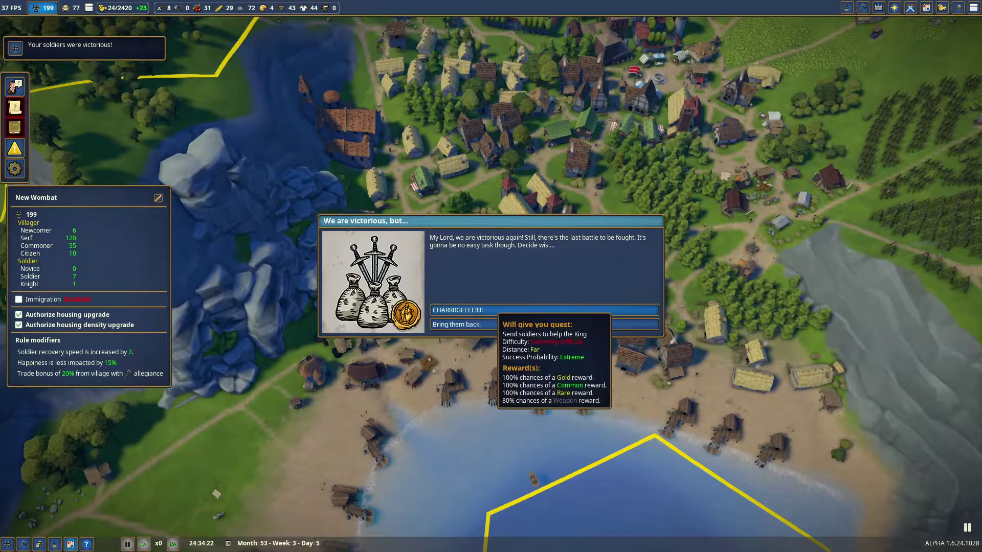
pyautogui.click(494, 310)
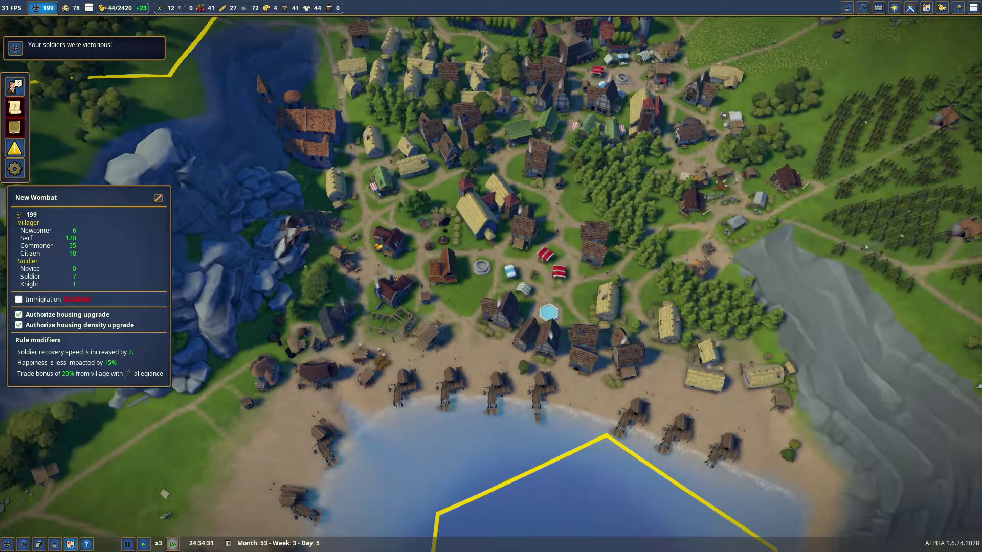
pyautogui.press('s')
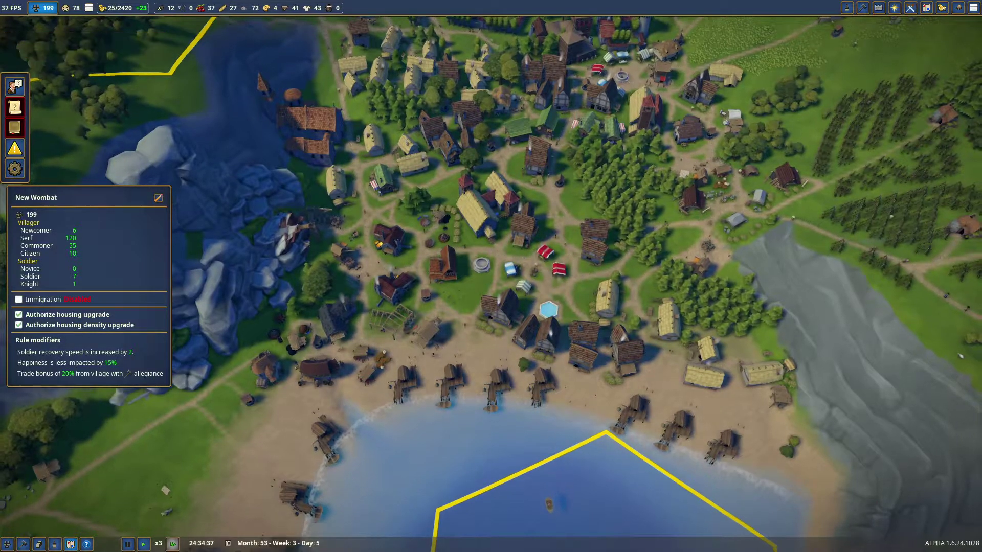
pyautogui.press('a')
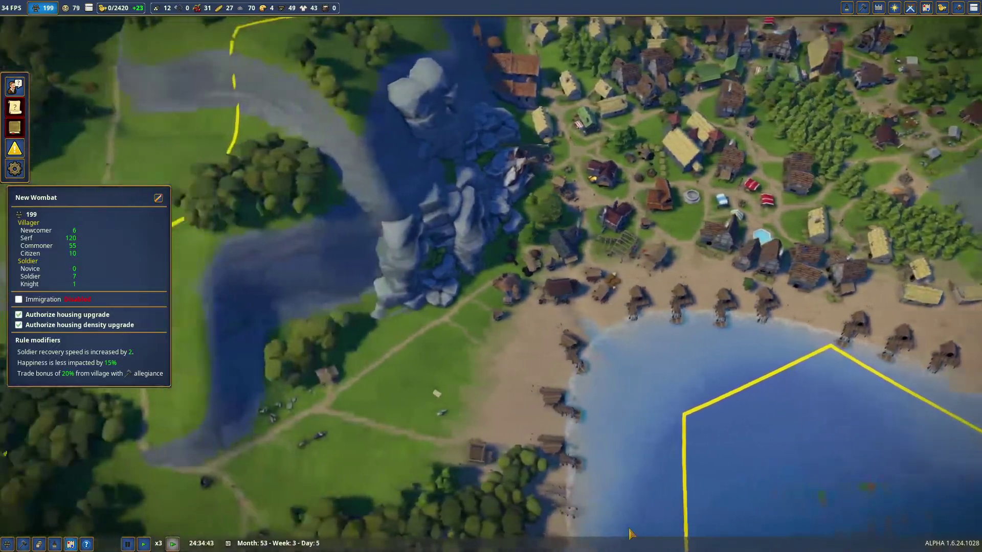
pyautogui.press('a')
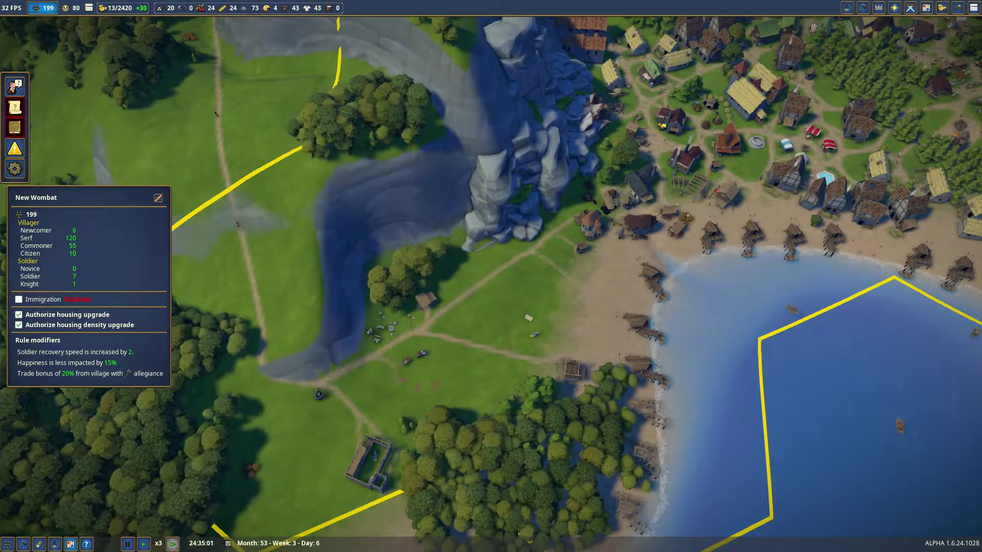
pyautogui.press('d')
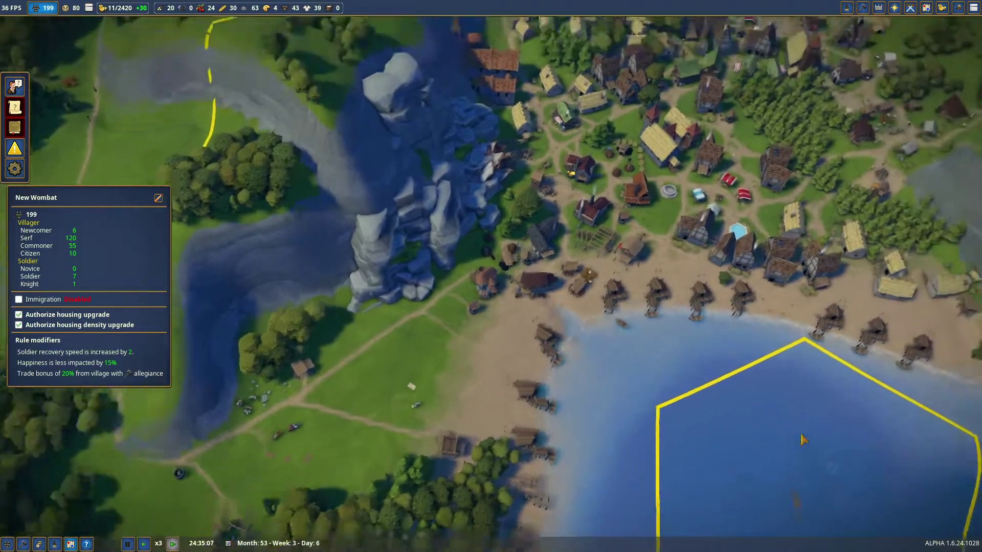
pyautogui.press('d')
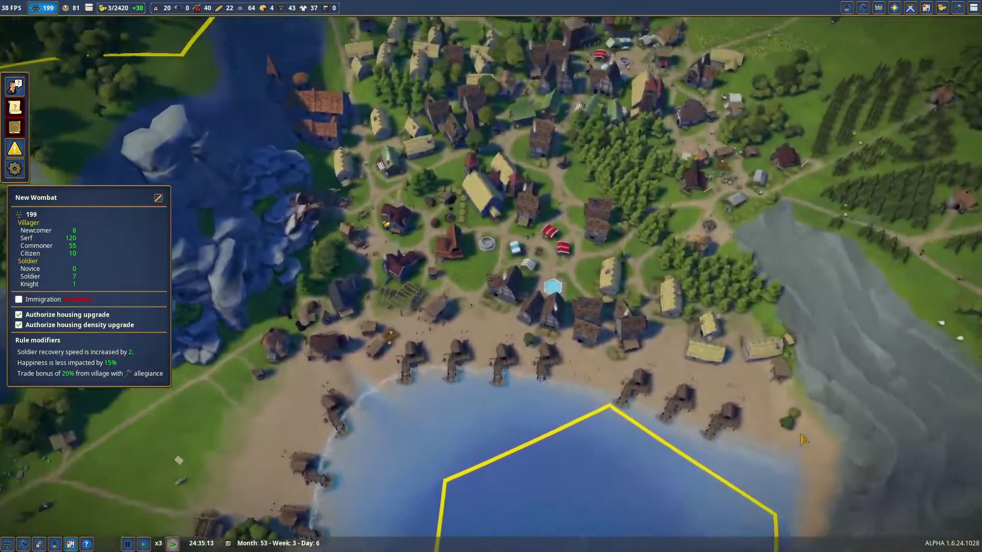
pyautogui.press('a')
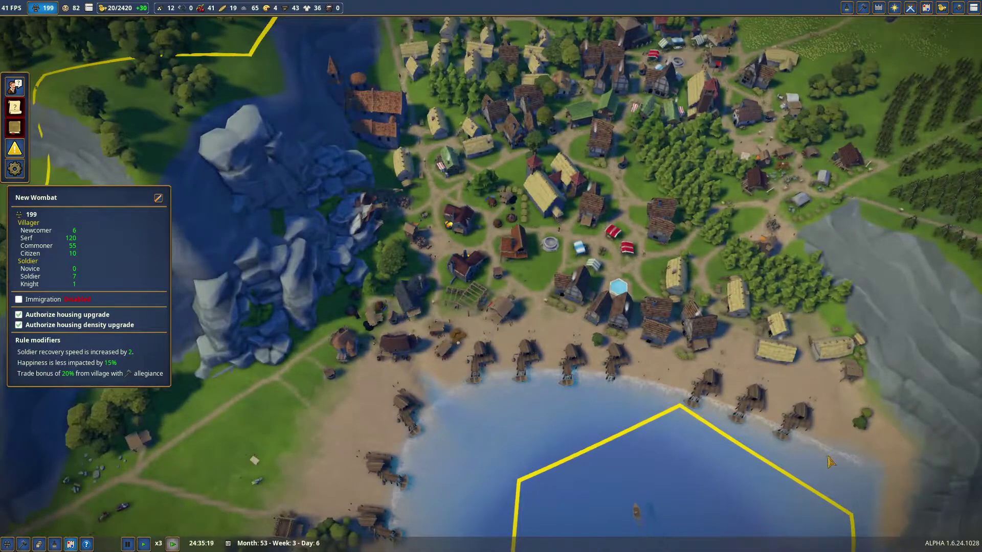
pyautogui.press('s')
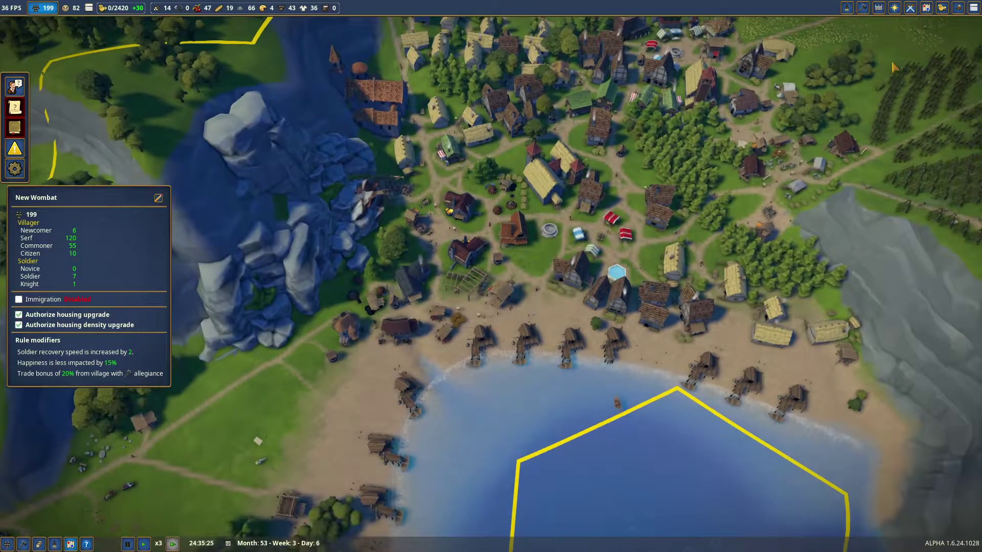
# Unlock Herb Garden, Wine production and Apiary for the Monastery in the Estates panel.
pyautogui.click(926, 8)
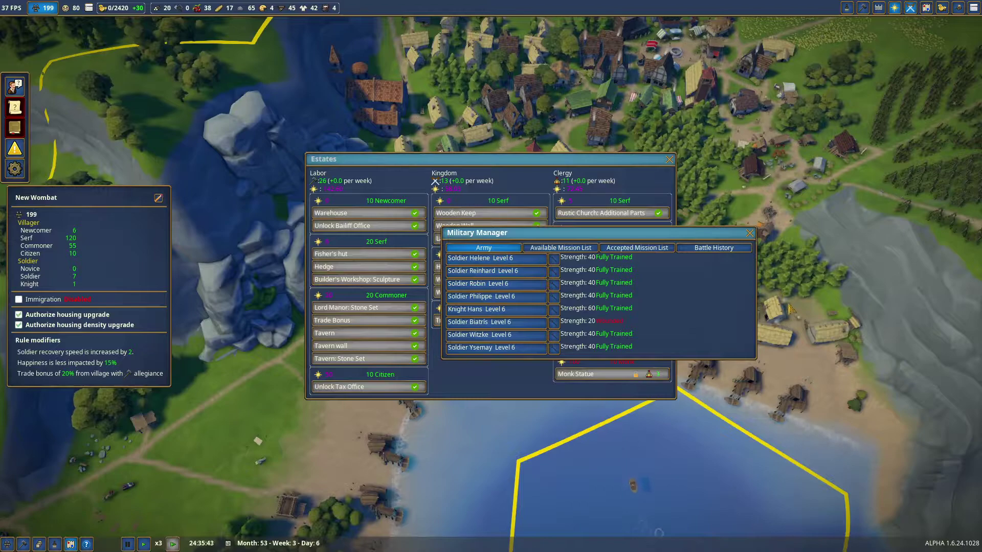
pyautogui.press('Escape')
pyautogui.click(650, 333)
pyautogui.click(649, 308)
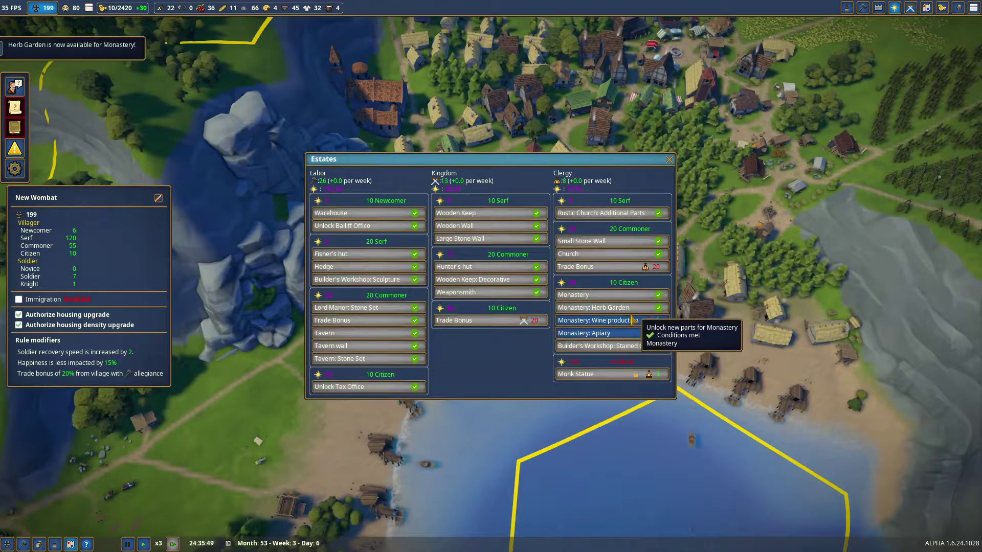
pyautogui.click(650, 321)
pyautogui.press('Escape')
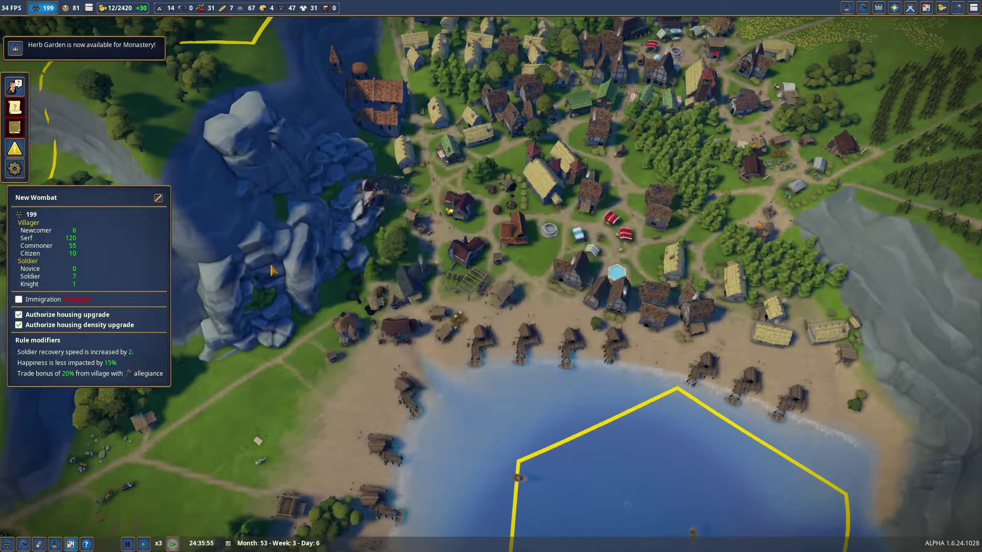
pyautogui.press('w')
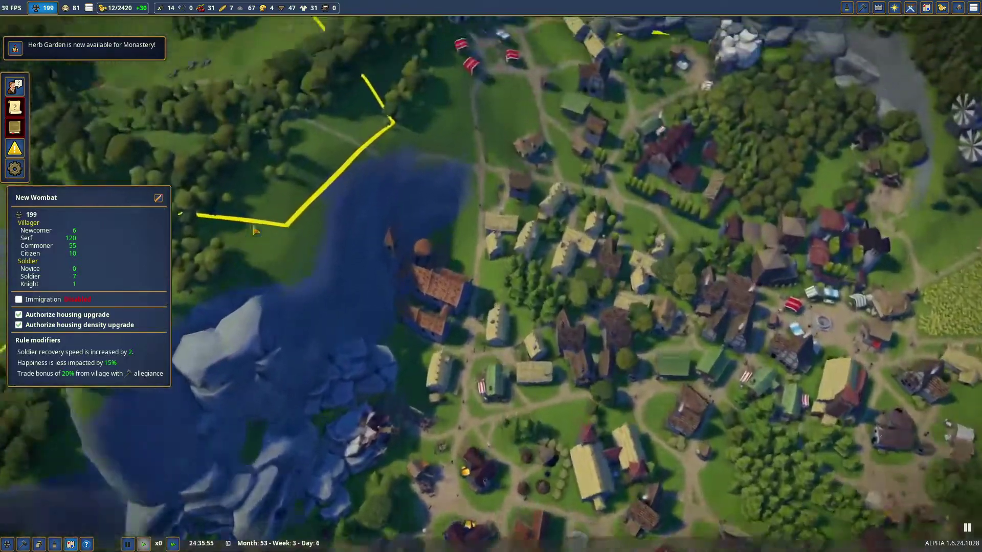
pyautogui.press('w')
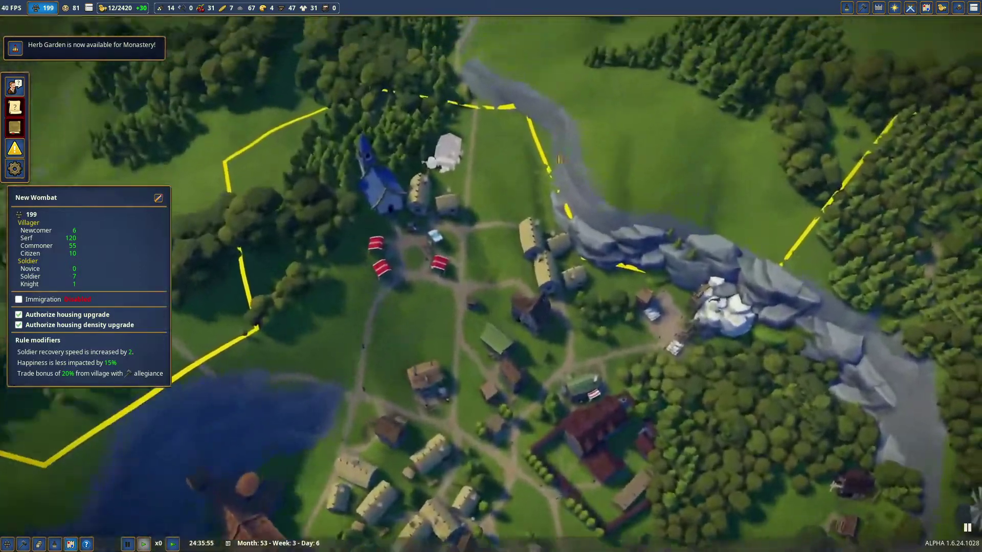
pyautogui.press('w')
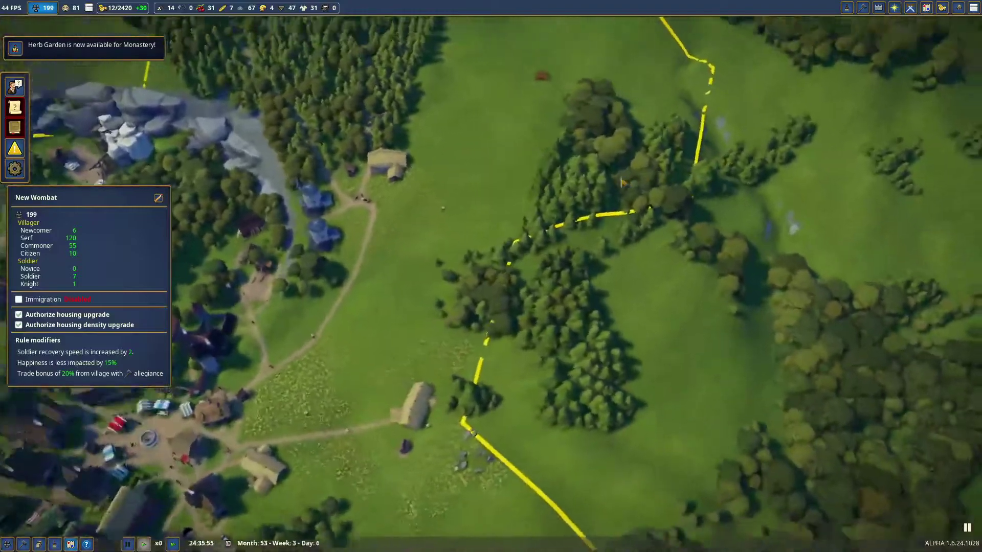
pyautogui.press('w')
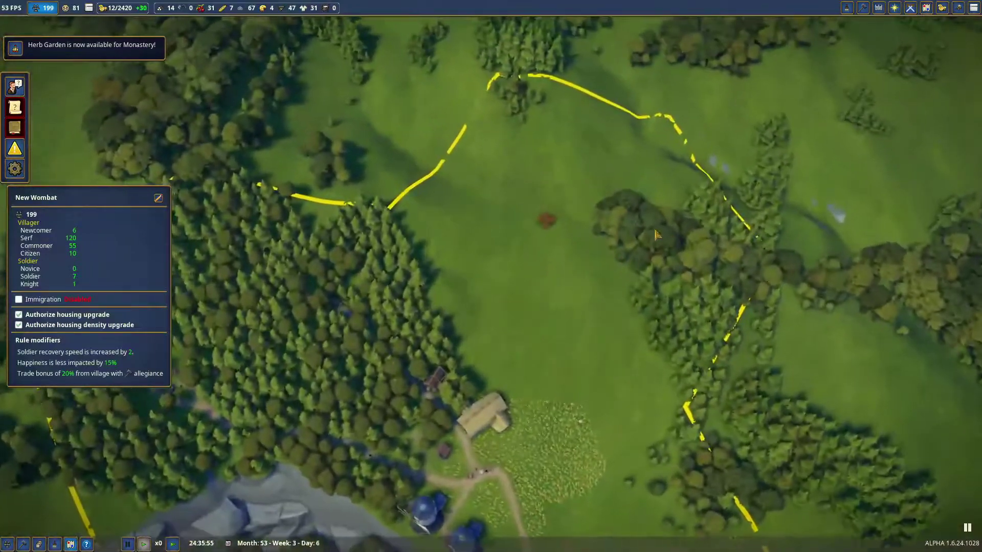
# Place a Gathering Hut on the eastern meadow and start building it.
pyautogui.click(846, 9)
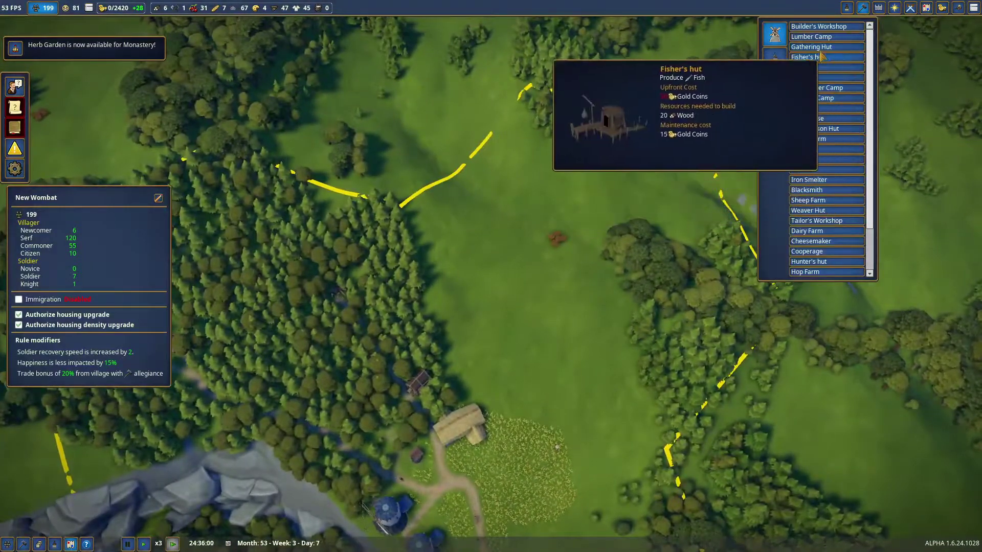
pyautogui.click(905, 49)
pyautogui.scroll(3)
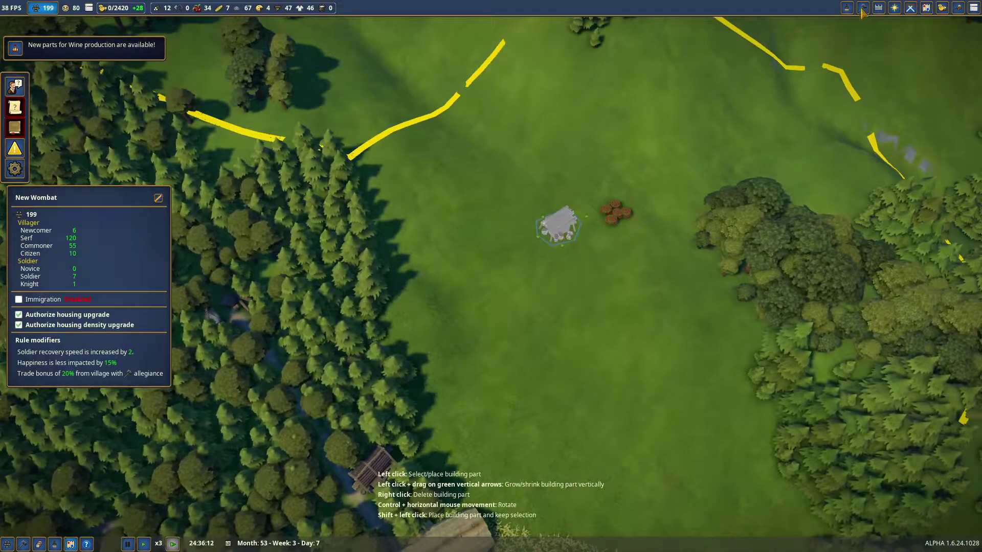
pyautogui.click(863, 8)
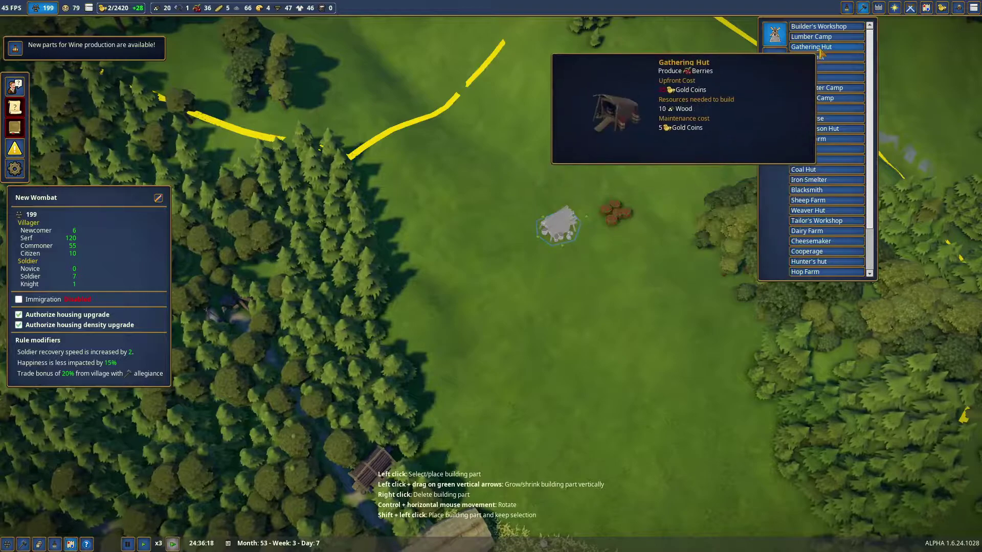
pyautogui.click(811, 36)
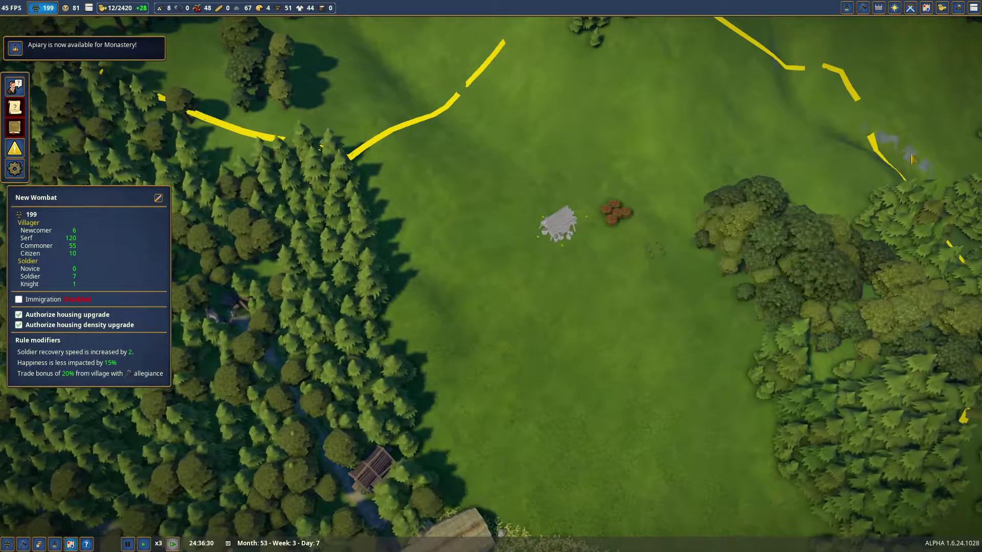
pyautogui.click(557, 222)
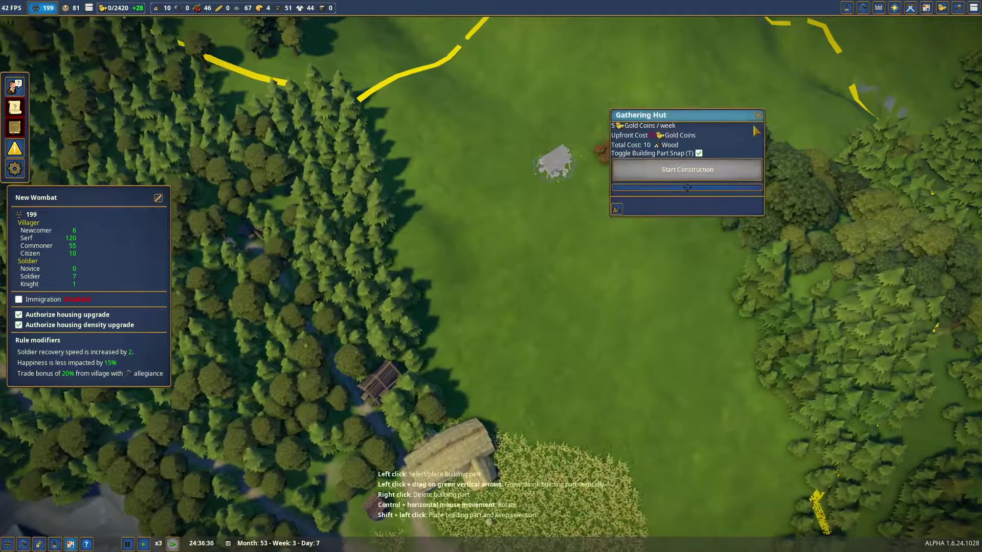
pyautogui.click(758, 116)
pyautogui.scroll(-3)
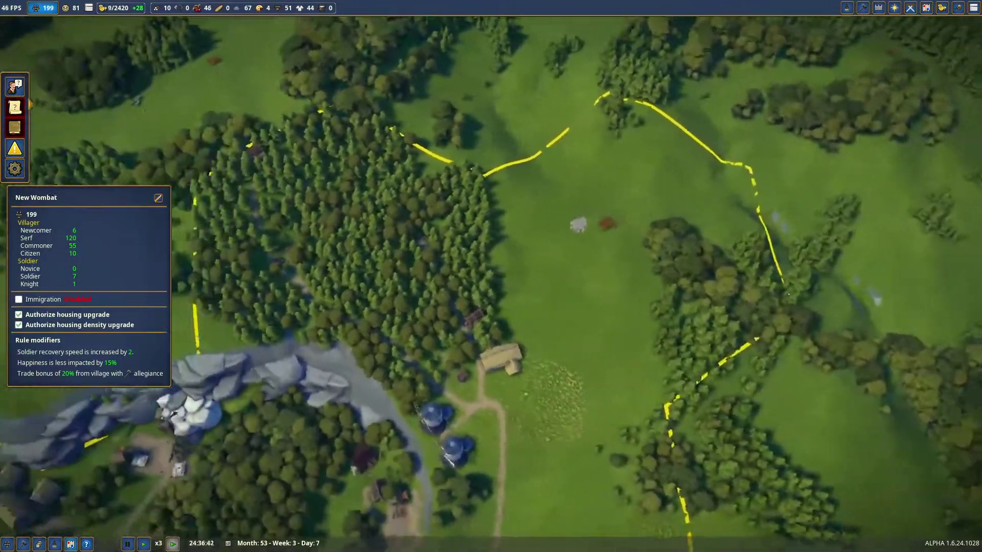
pyautogui.moveTo(492, 276); pyautogui.dragTo(537, 307)
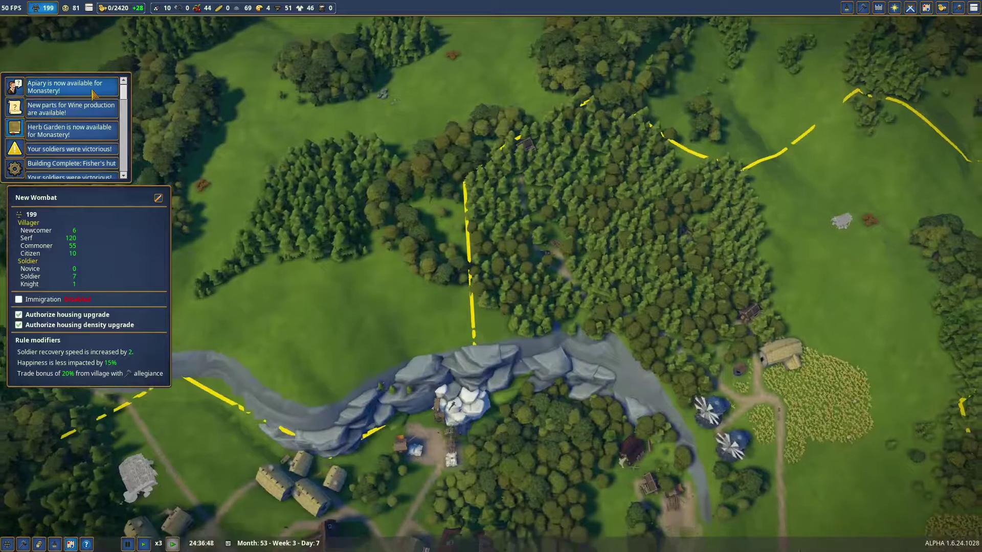
# Pan across the village, southern forests and meadows toward the inland forest.
pyautogui.press('w')
pyautogui.press('w')
pyautogui.press('w')
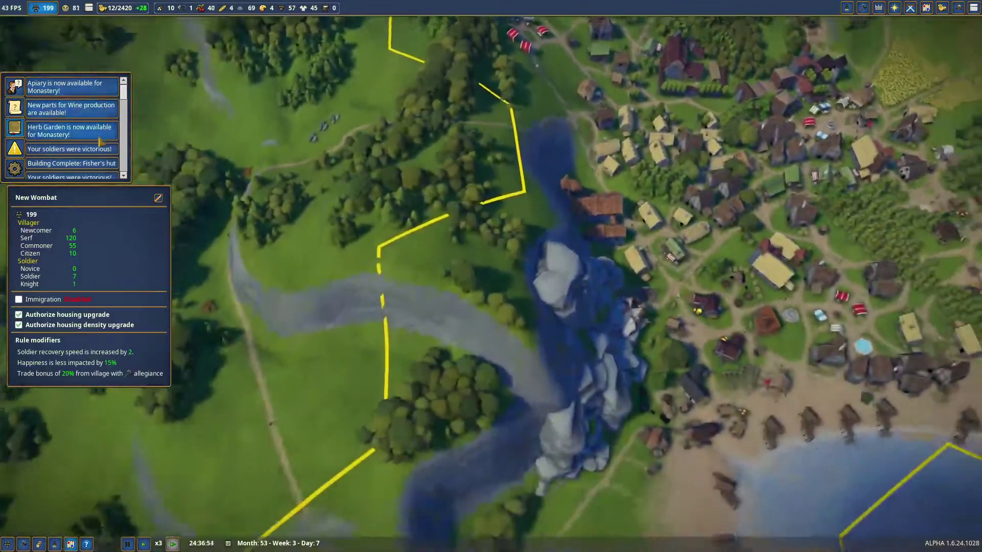
pyautogui.scroll(-3)
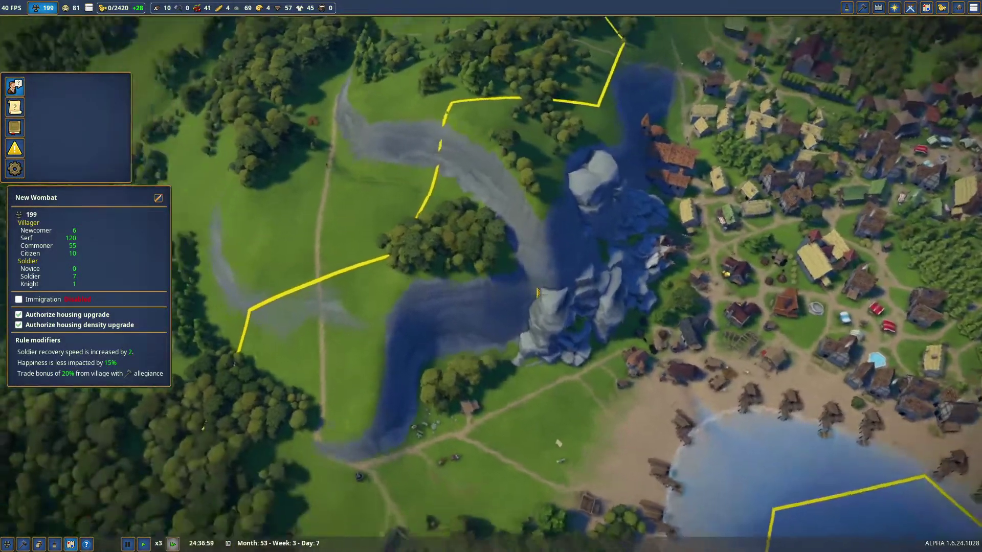
pyautogui.press('s')
pyautogui.press('s')
pyautogui.press('s')
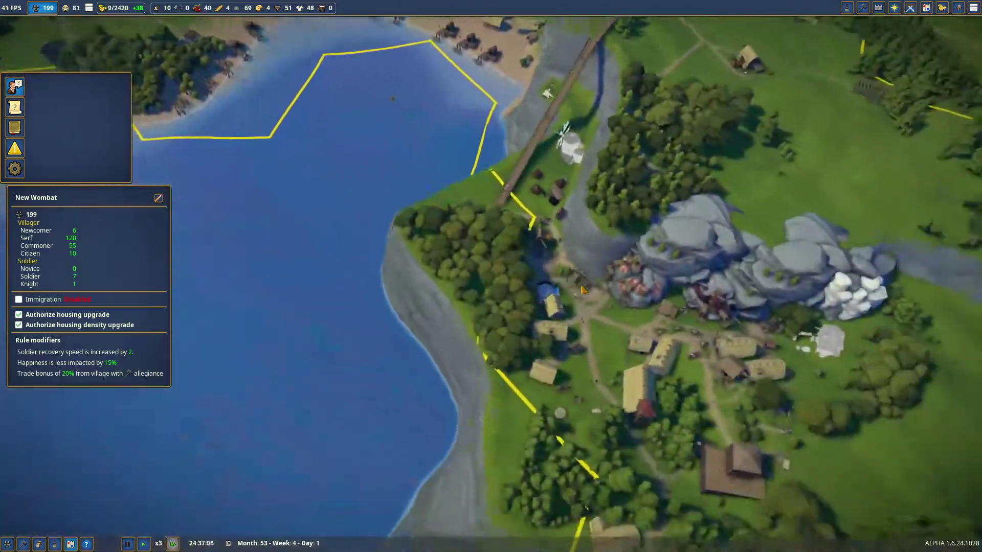
pyautogui.press('s')
pyautogui.press('s')
pyautogui.press('s')
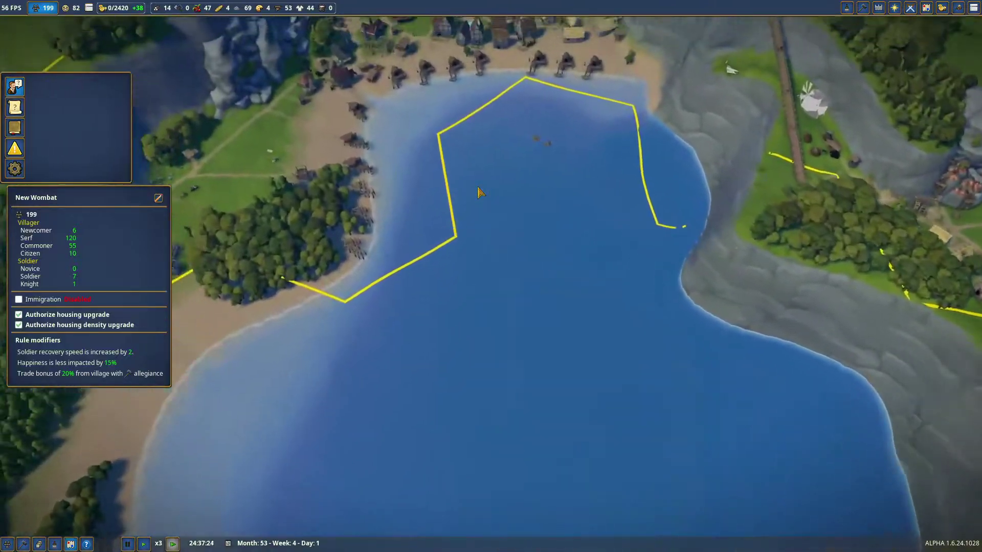
pyautogui.press('w')
pyautogui.press('w')
pyautogui.press('w')
pyautogui.press('w')
pyautogui.press('w')
pyautogui.press('w')
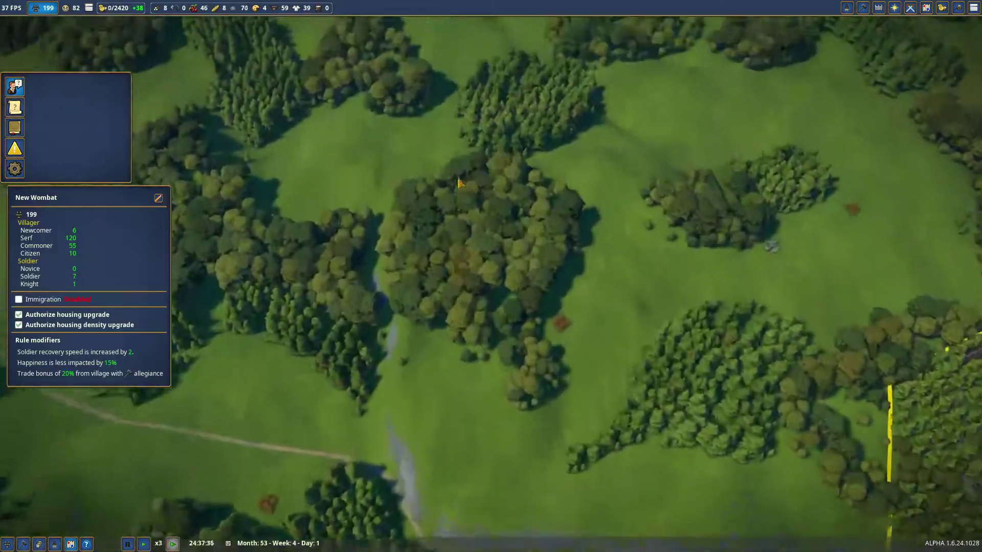
pyautogui.press('w')
pyautogui.press('w')
pyautogui.scroll(-3)
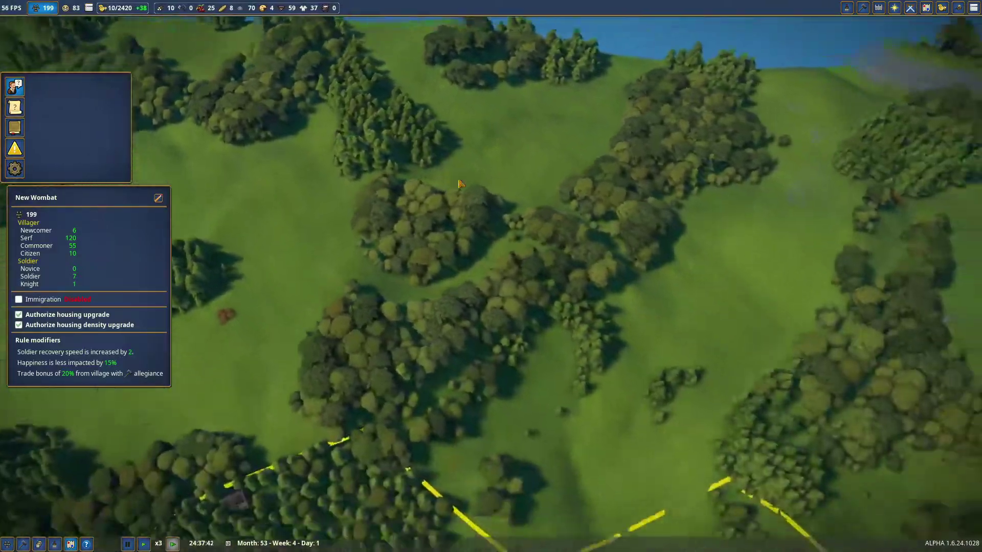
pyautogui.scroll(-3)
pyautogui.press('w')
pyautogui.press('w')
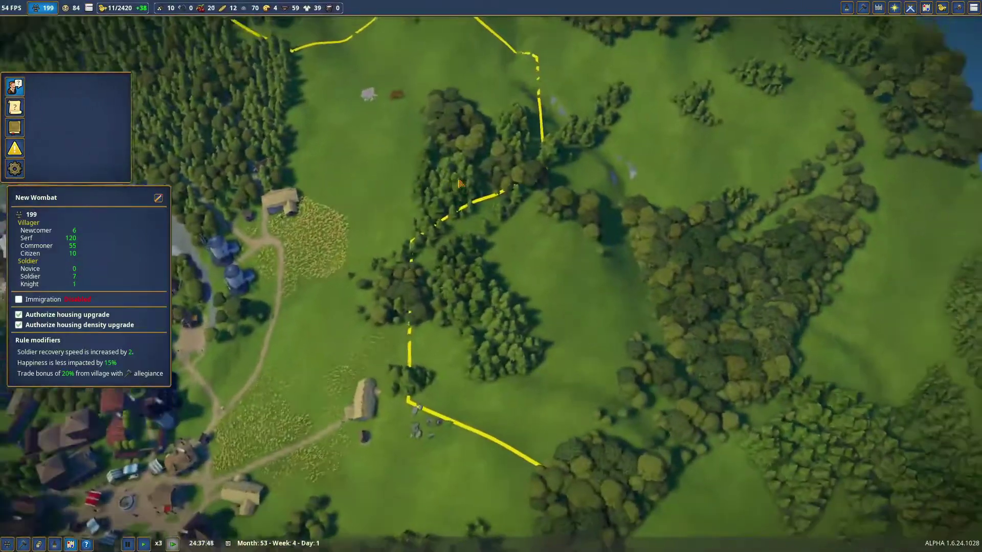
pyautogui.press('w')
pyautogui.press('s')
pyautogui.press('s')
pyautogui.press('s')
pyautogui.press('s')
pyautogui.scroll(-3)
pyautogui.press('s')
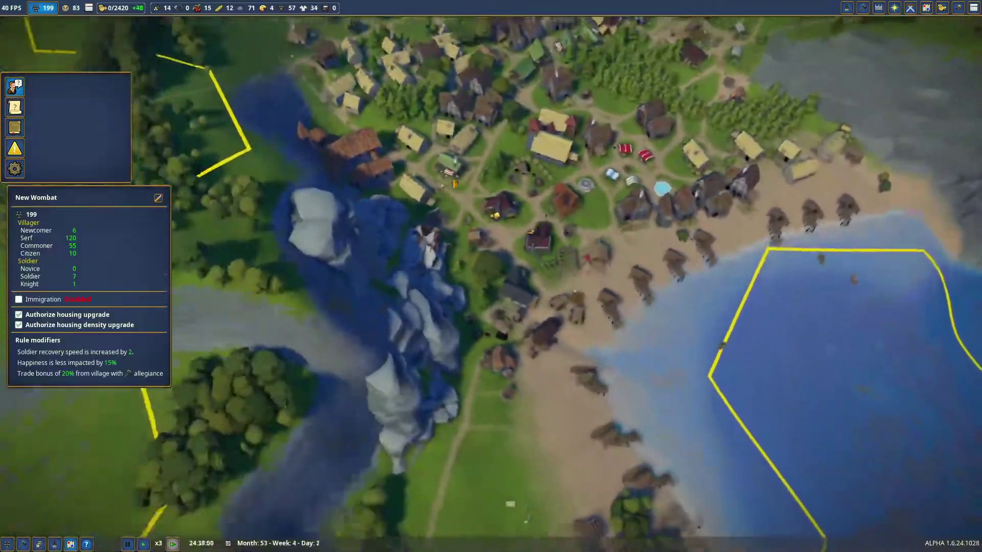
pyautogui.press('s')
pyautogui.press('a')
pyautogui.press('w')
pyautogui.press('w')
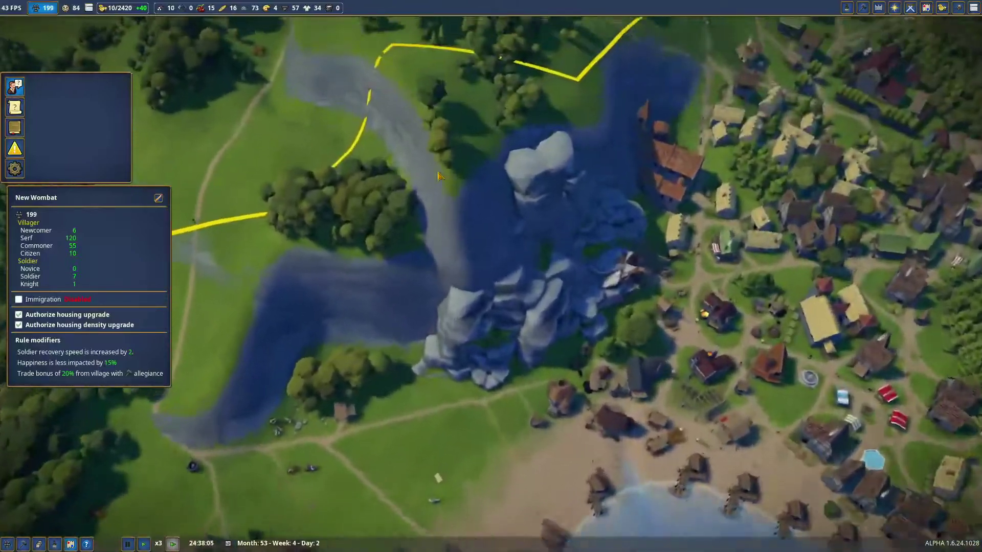
pyautogui.press('w')
pyautogui.press('w')
pyautogui.press('d')
pyautogui.scroll(3)
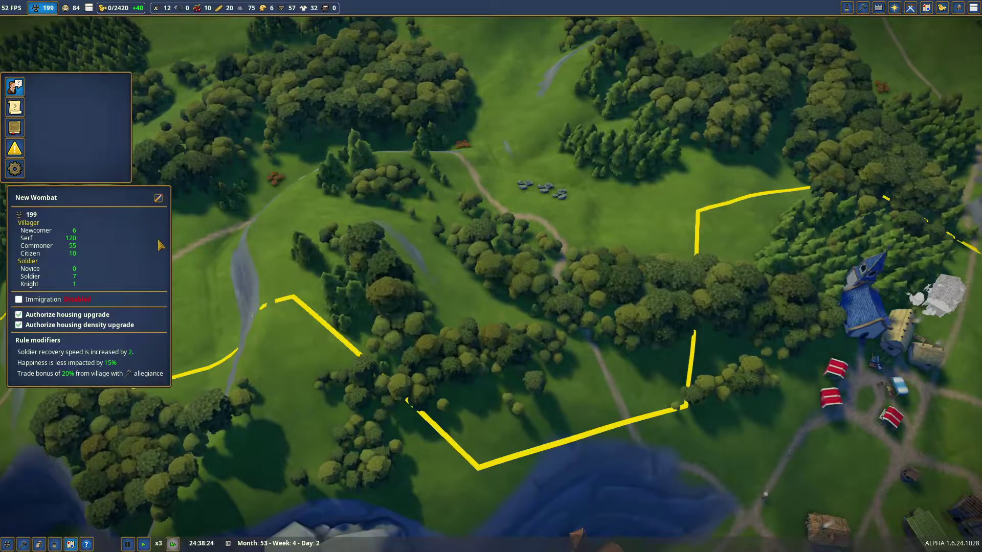
# Close the New Wombat overview and look over the land north of the lake.
pyautogui.press('s')
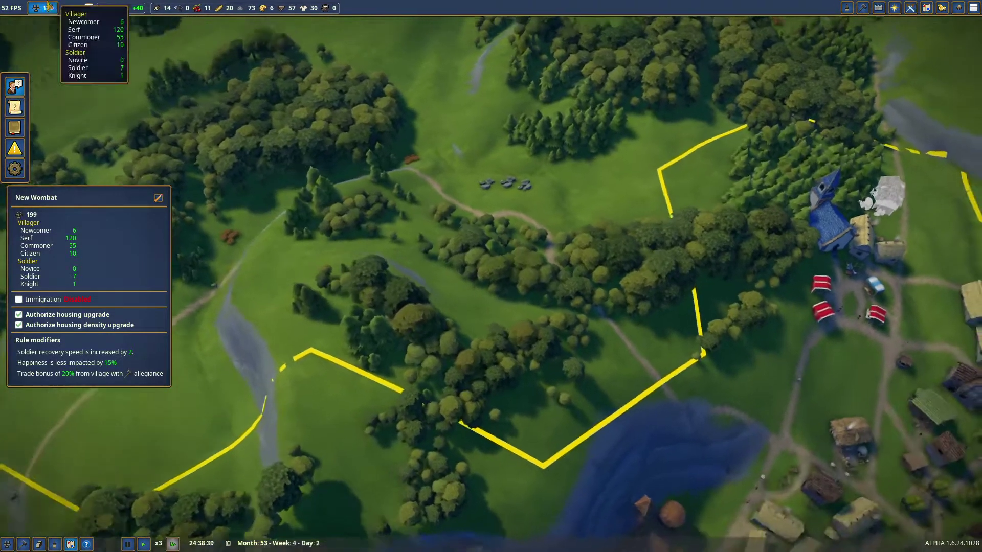
pyautogui.press('d')
pyautogui.scroll(-3)
pyautogui.press('s')
pyautogui.press('s')
pyautogui.press('d')
pyautogui.scroll(3)
pyautogui.press('s')
pyautogui.press('w')
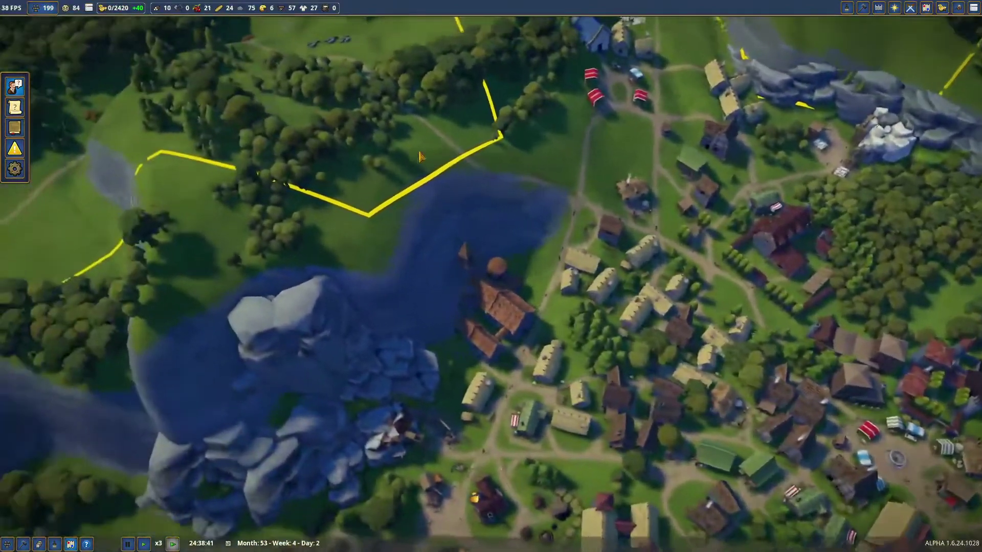
pyautogui.press('a')
pyautogui.scroll(3)
pyautogui.press('w')
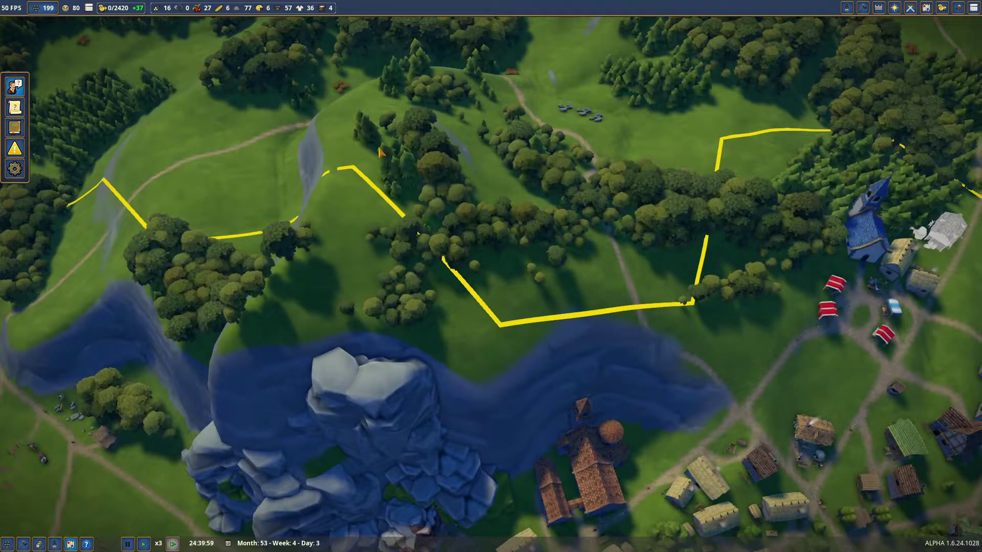
# Pan along the coast and around the town to the blacksmith.
pyautogui.press('s')
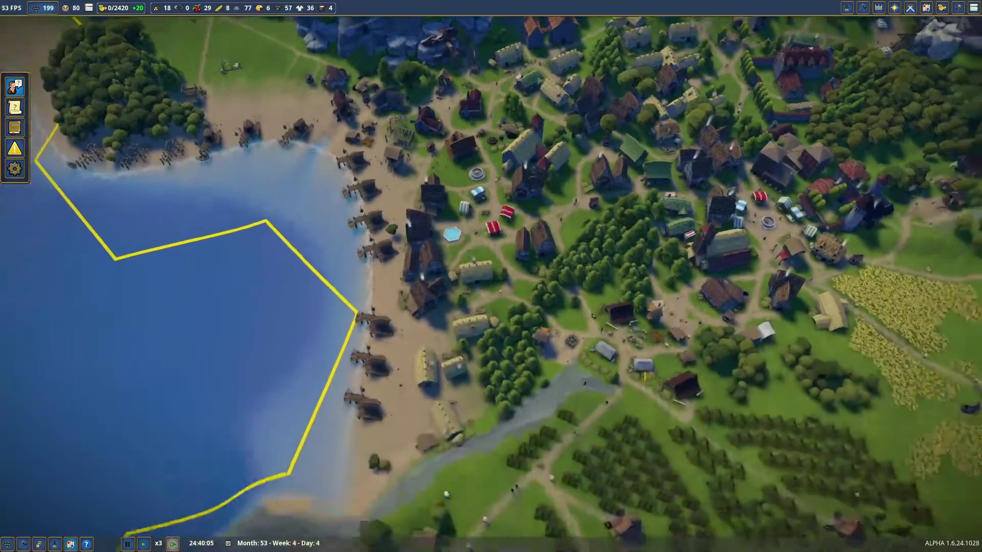
pyautogui.press('s')
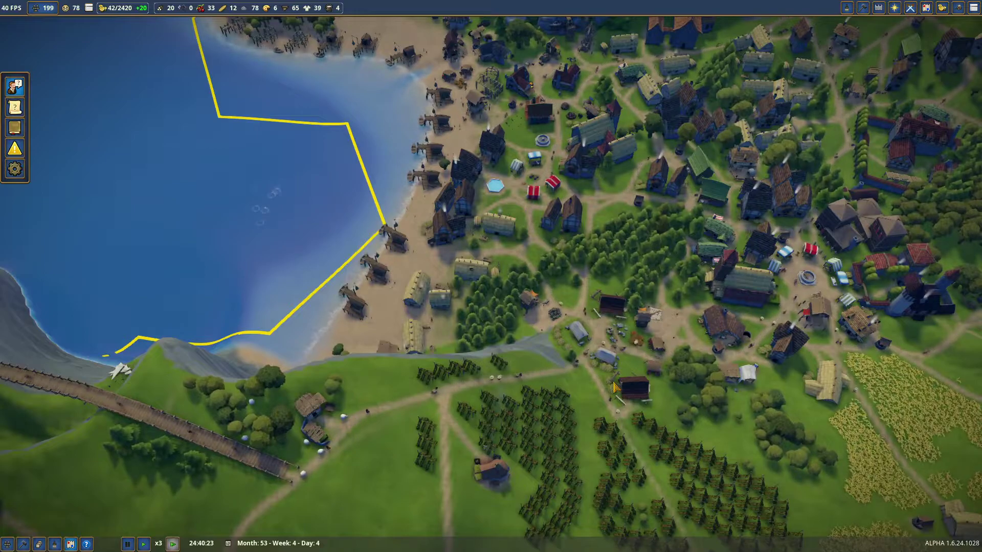
pyautogui.press('e')
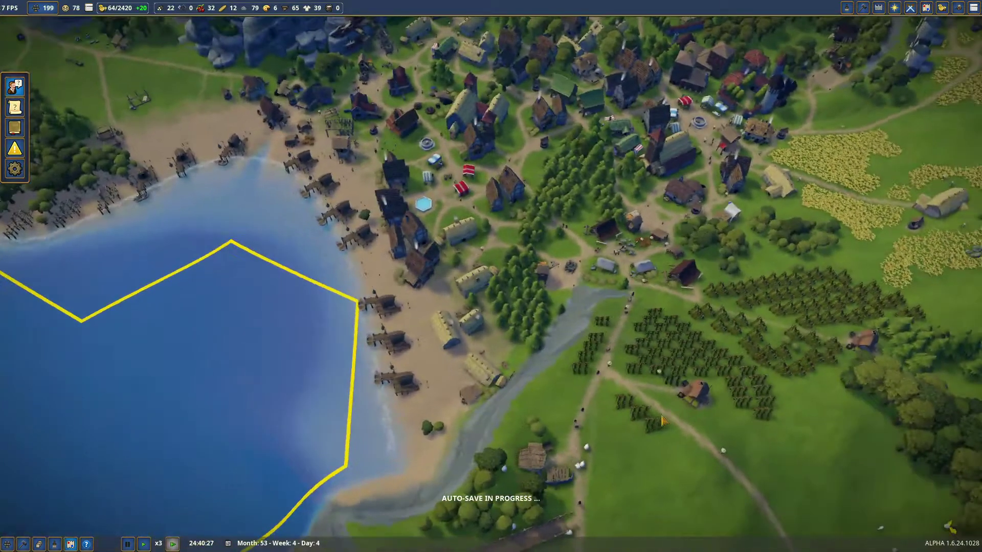
pyautogui.press('w')
pyautogui.press('w')
pyautogui.scroll(3)
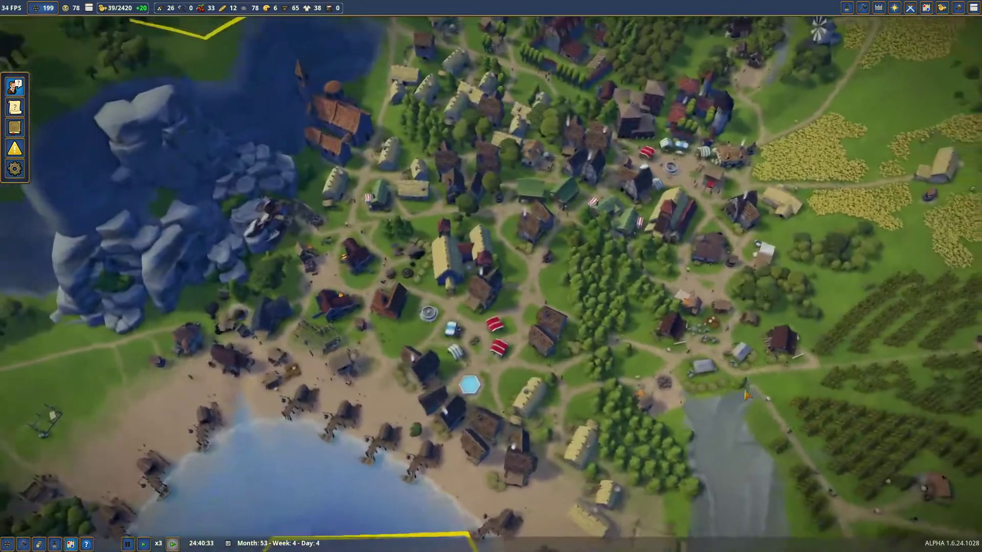
pyautogui.press('s')
pyautogui.press('s')
pyautogui.press('s')
pyautogui.press('s')
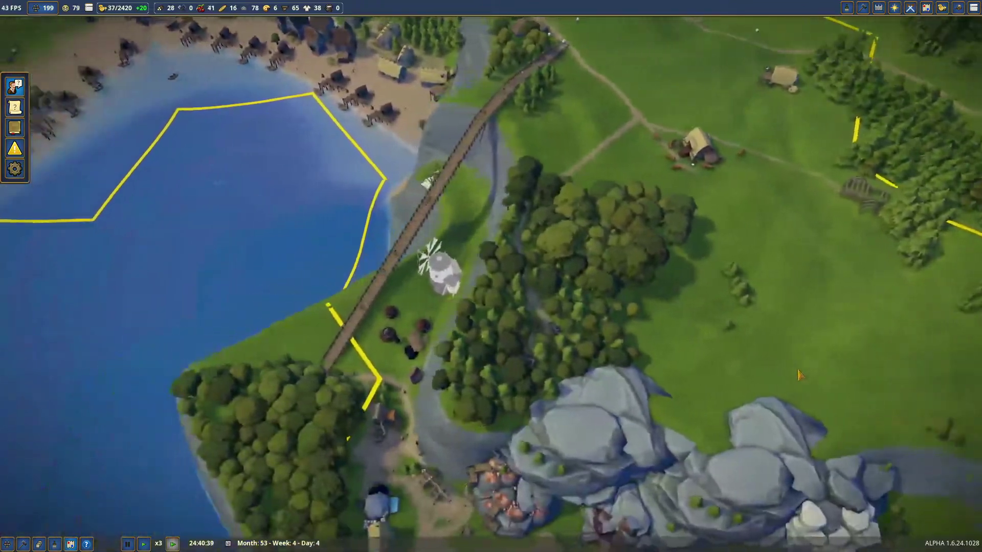
pyautogui.press('w')
pyautogui.press('w')
pyautogui.press('w')
pyautogui.scroll(3)
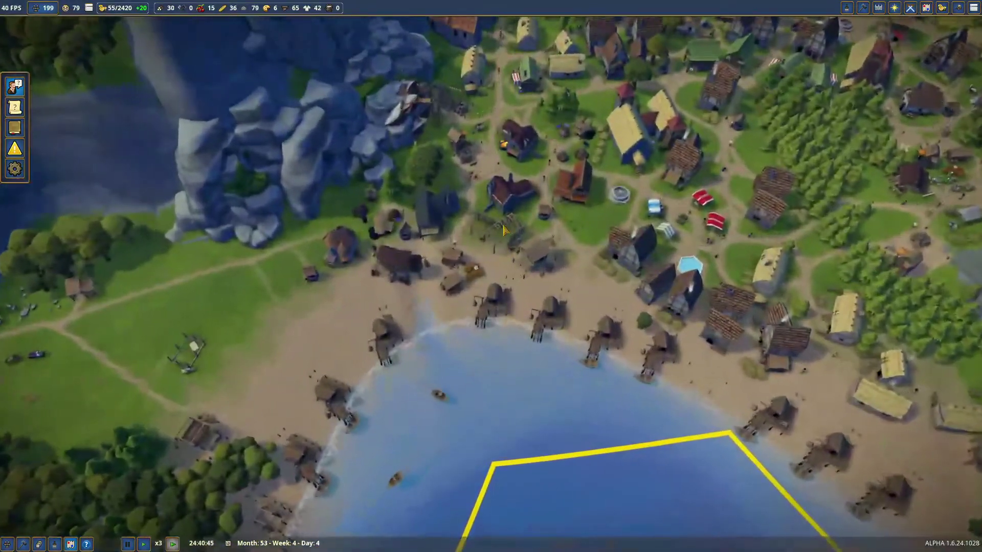
pyautogui.press('a')
pyautogui.press('a')
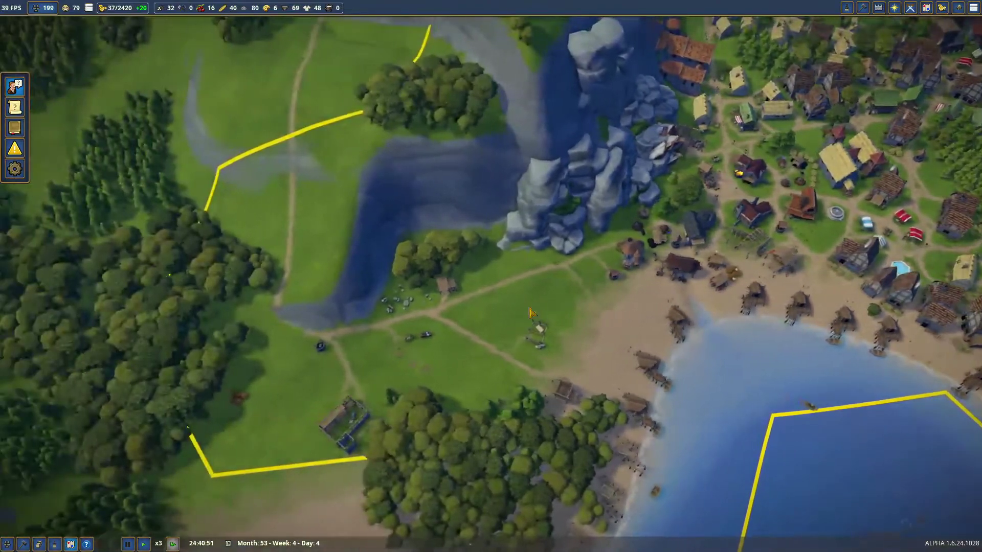
# Check the blacksmith's Missing Resources status, then view the soldiers-returning quest log.
pyautogui.click(837, 212)
pyautogui.press('d')
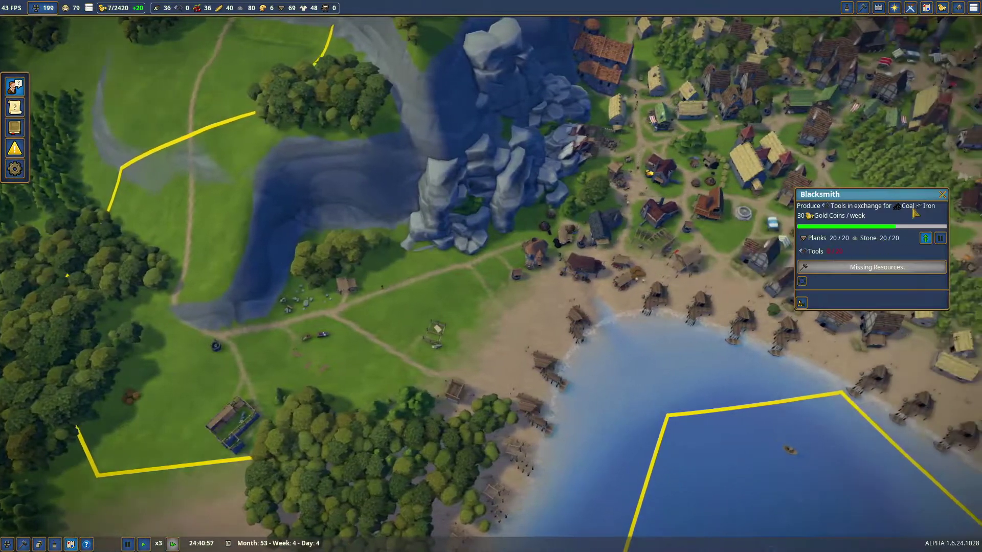
pyautogui.click(942, 197)
pyautogui.press('s')
pyautogui.scroll(3)
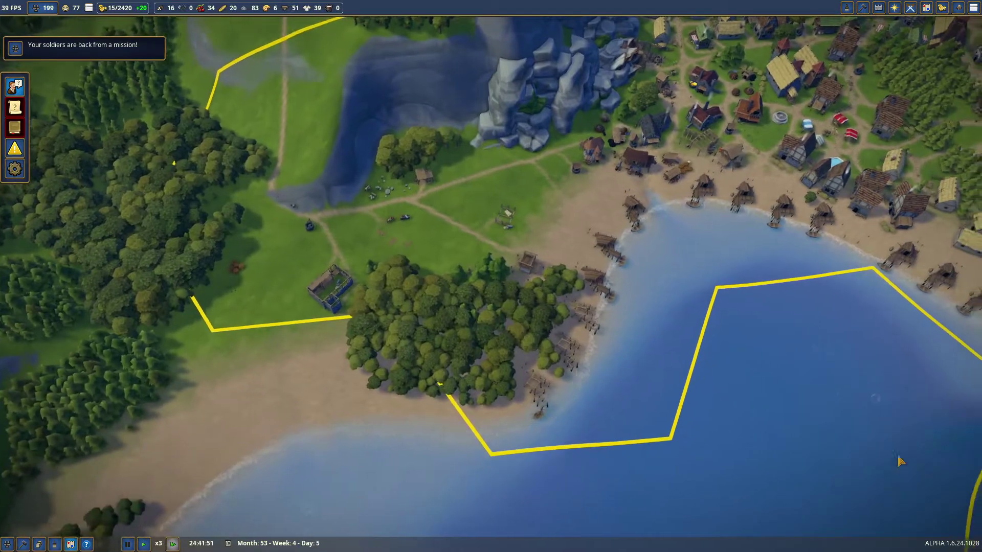
pyautogui.press('w')
pyautogui.press('w')
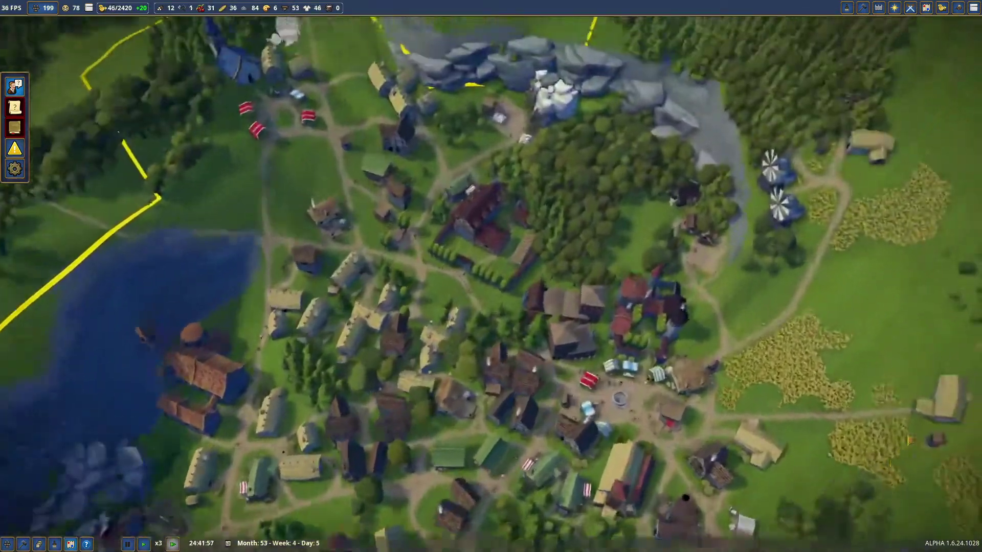
pyautogui.press('w')
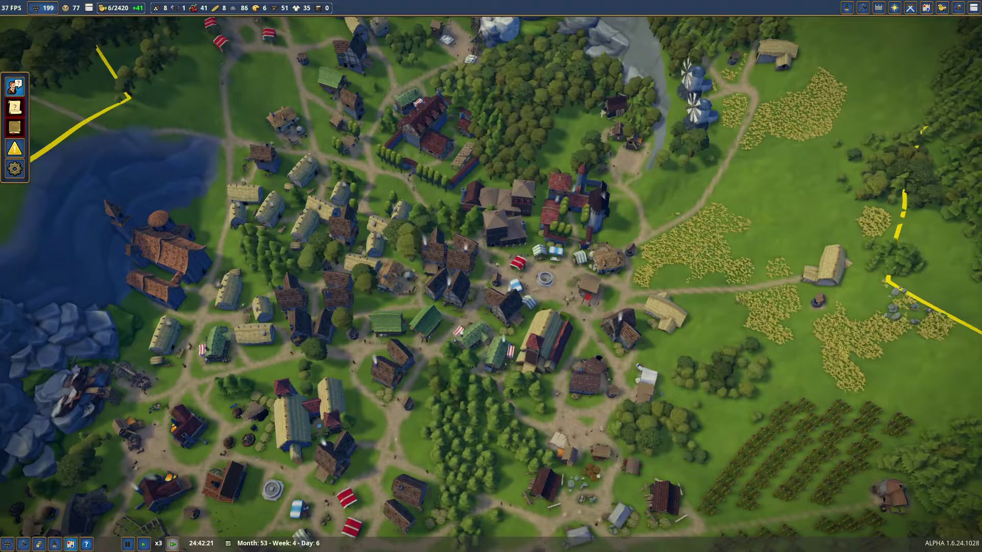
pyautogui.press('s')
pyautogui.scroll(-3)
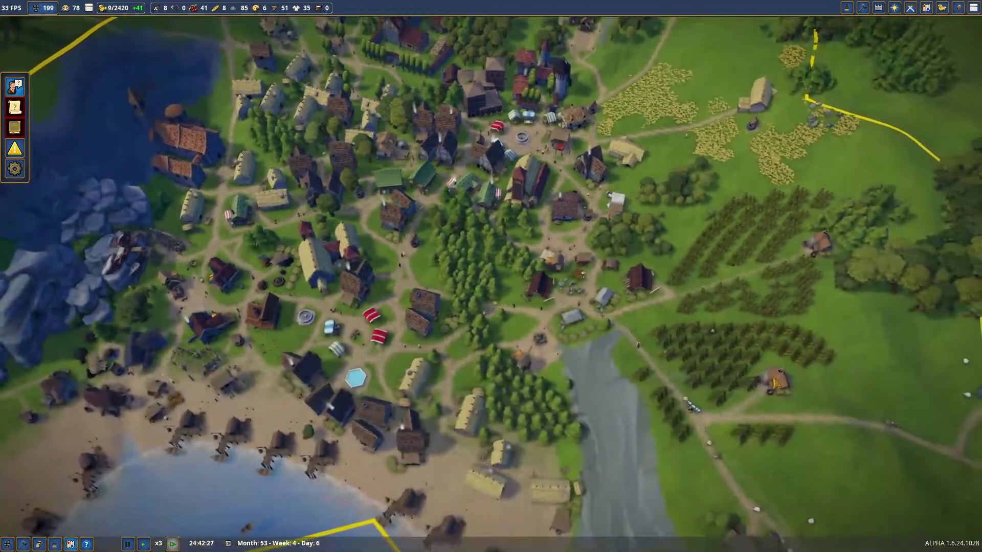
pyautogui.press('w')
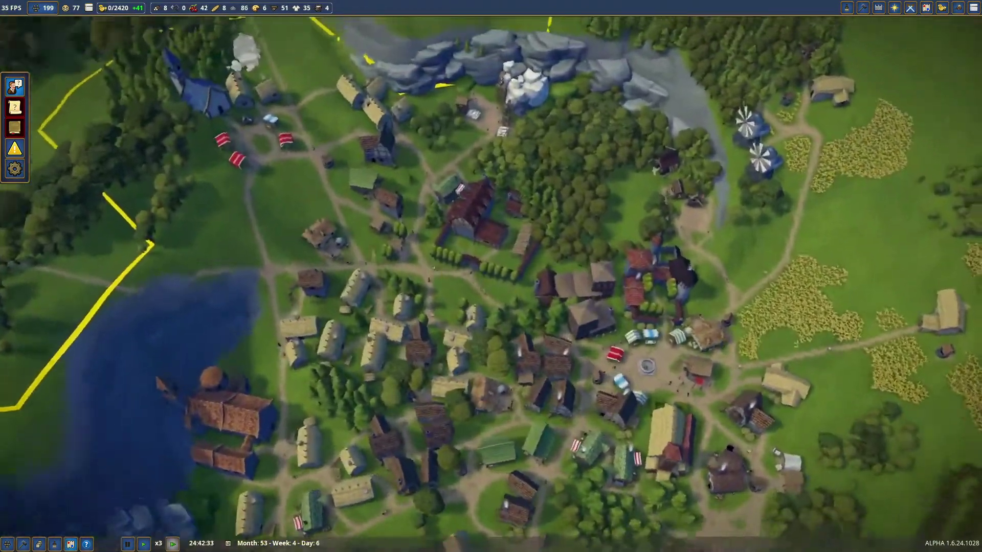
pyautogui.press('s')
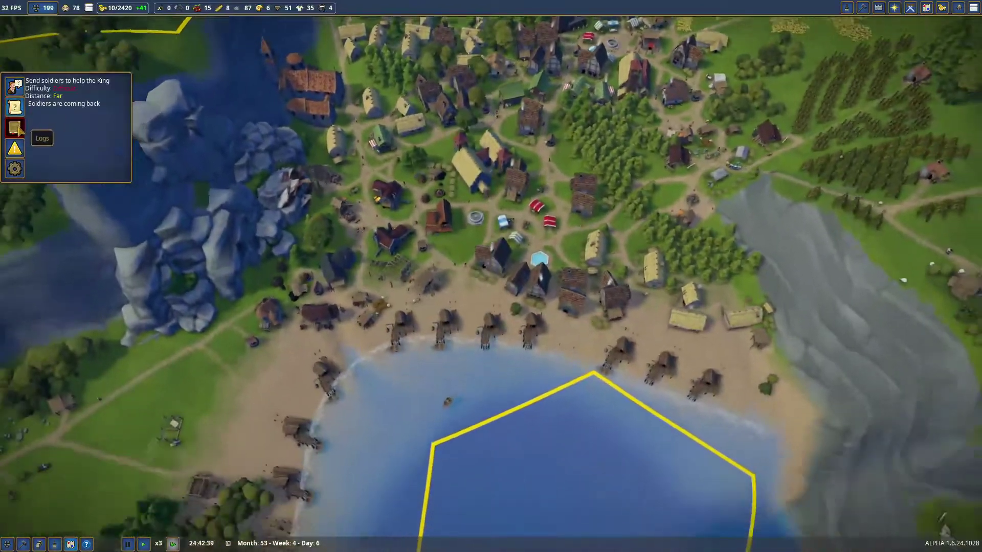
pyautogui.scroll(3)
pyautogui.scroll(-3)
# Move west to the construction site, pause, and review the King's quest rewards.
pyautogui.press('a')
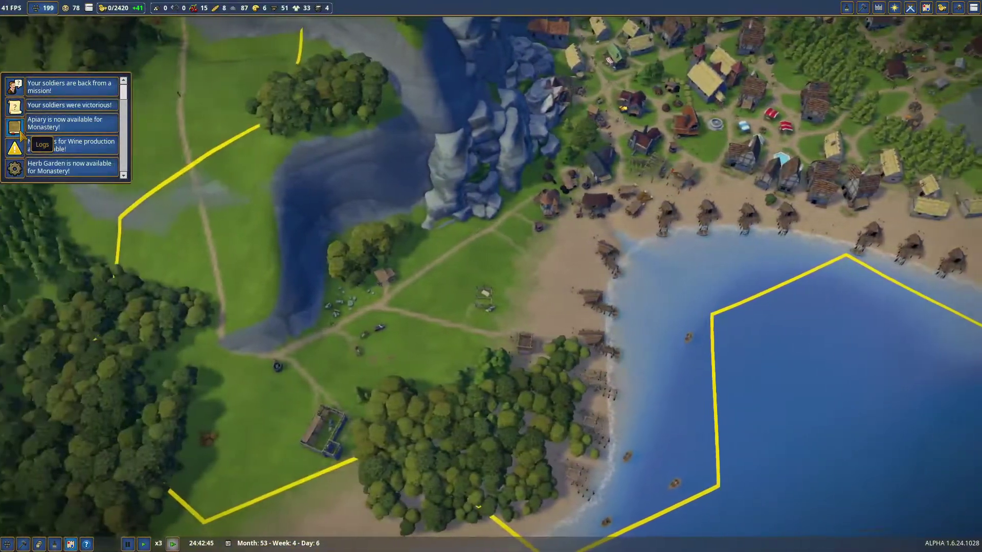
pyautogui.press('d')
pyautogui.scroll(-3)
pyautogui.press('a')
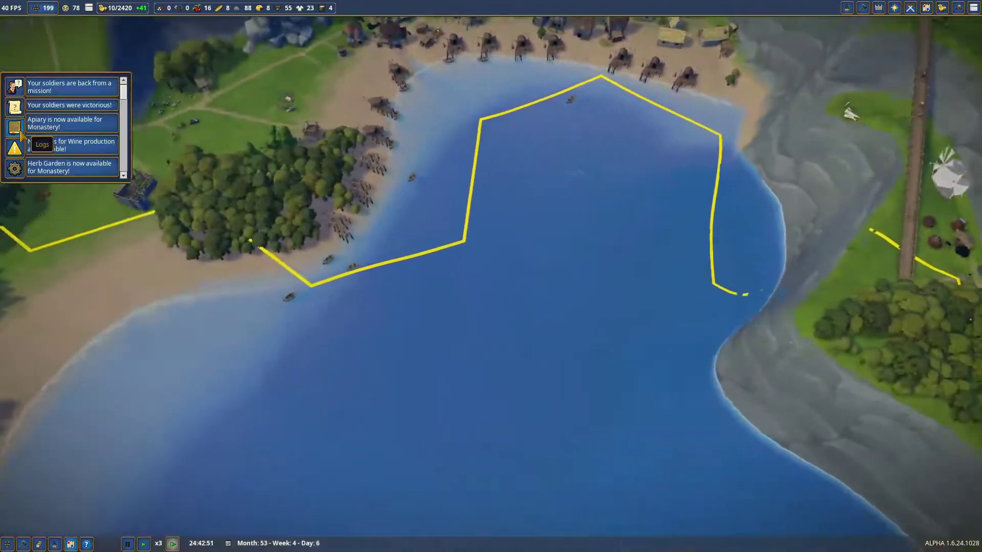
pyautogui.scroll(3)
pyautogui.press('a')
pyautogui.scroll(3)
pyautogui.click(304, 357)
pyautogui.click(337, 209)
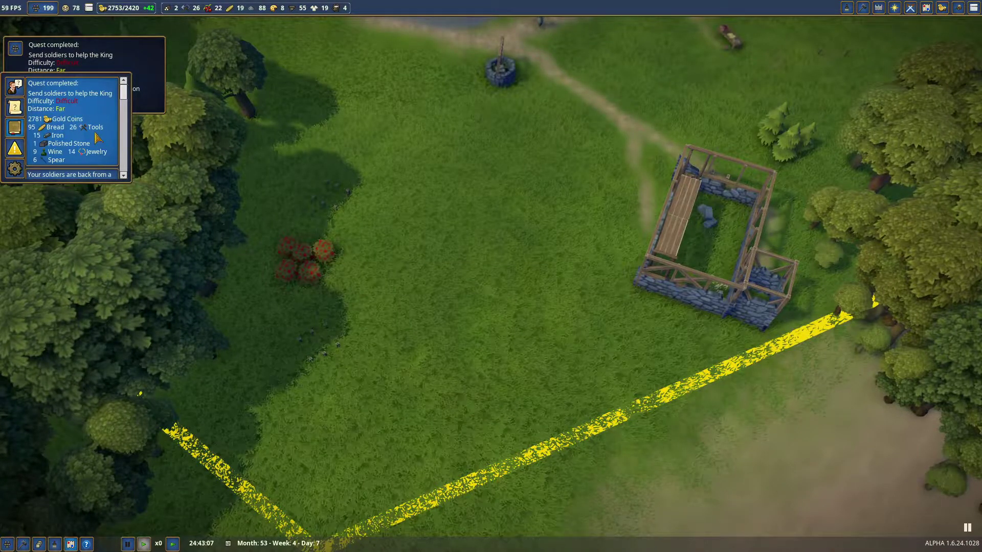
pyautogui.scroll(-3)
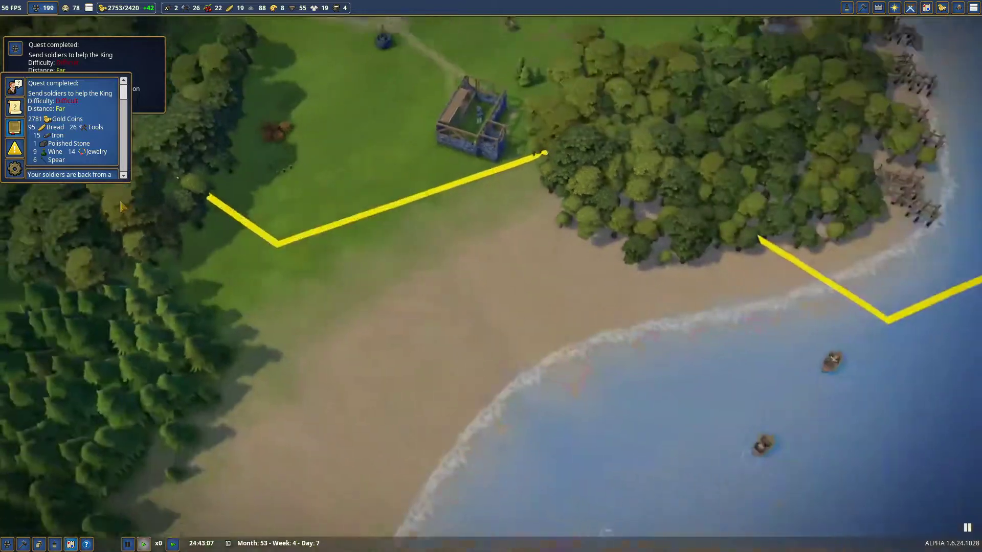
# Dismiss the notification list and orbit back over the town.
pyautogui.press('d')
pyautogui.press('w')
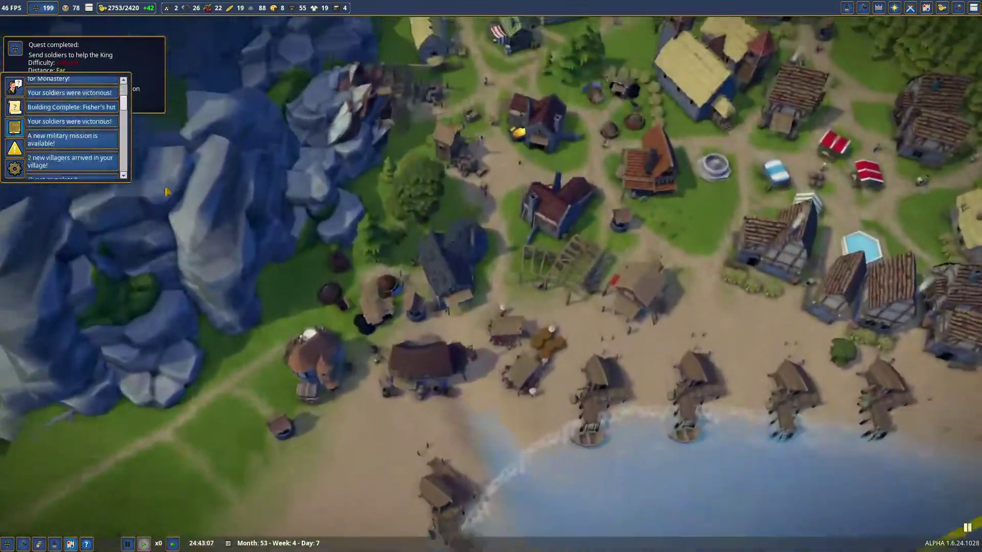
pyautogui.press('s')
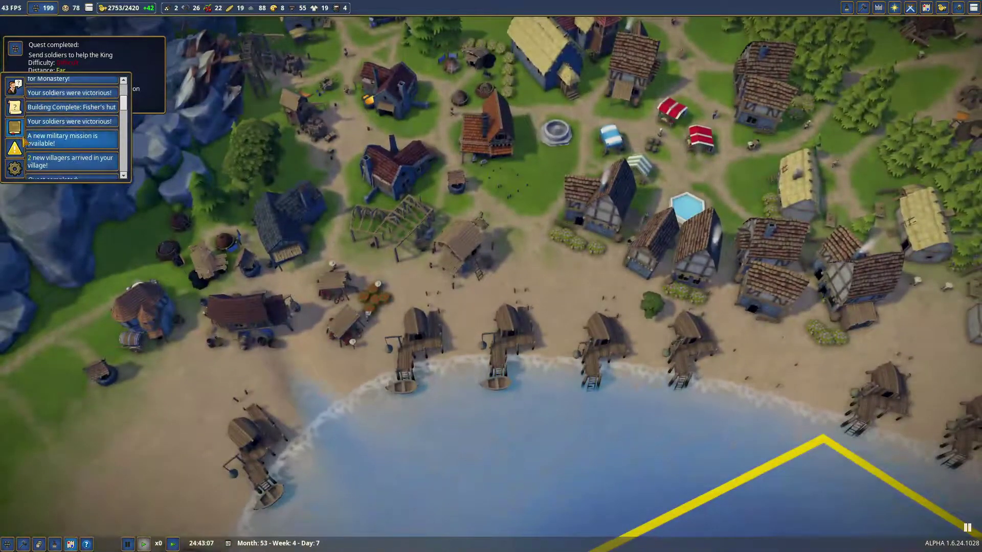
pyautogui.click(16, 146)
pyautogui.press('s')
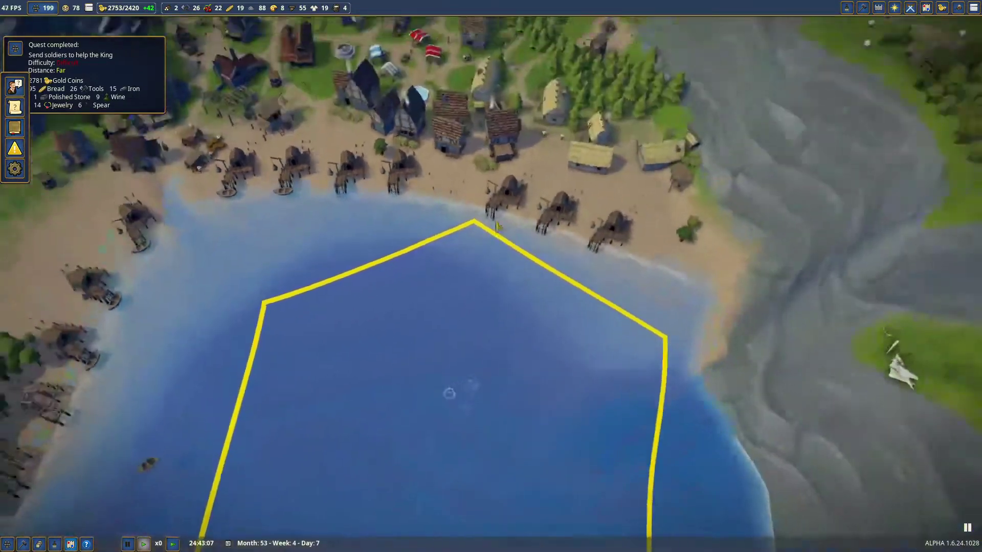
pyautogui.scroll(-3)
pyautogui.press('w')
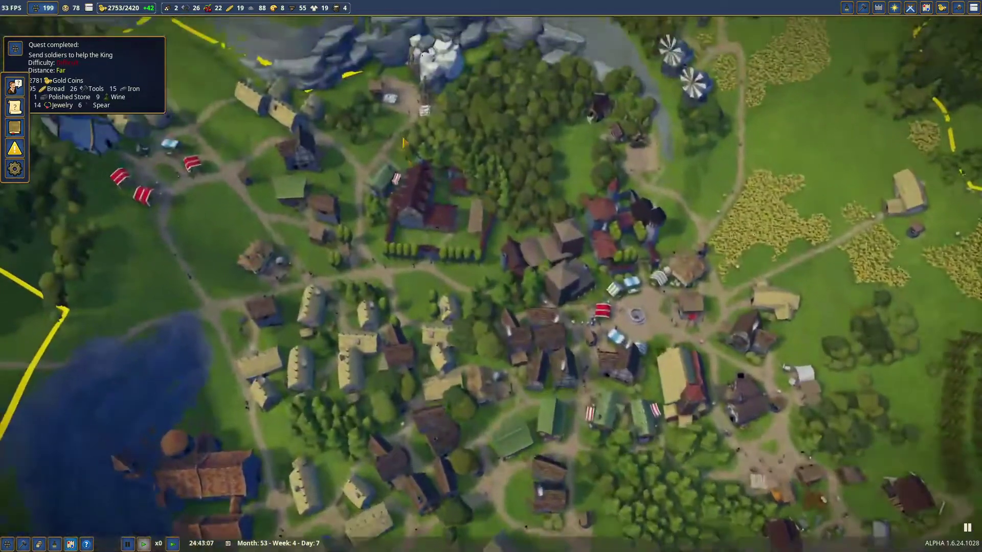
pyautogui.moveTo(404, 142); pyautogui.dragTo(446, 261)
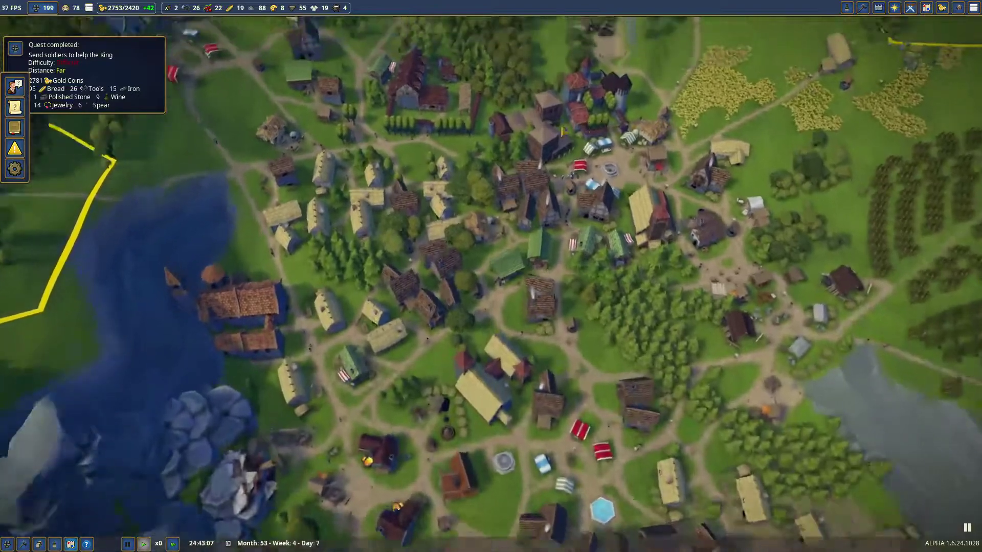
# Resume the tavern's paused Door D, Skylight and Door A parts, then close its details.
pyautogui.click(545, 245)
pyautogui.scroll(-3)
pyautogui.scroll(-3)
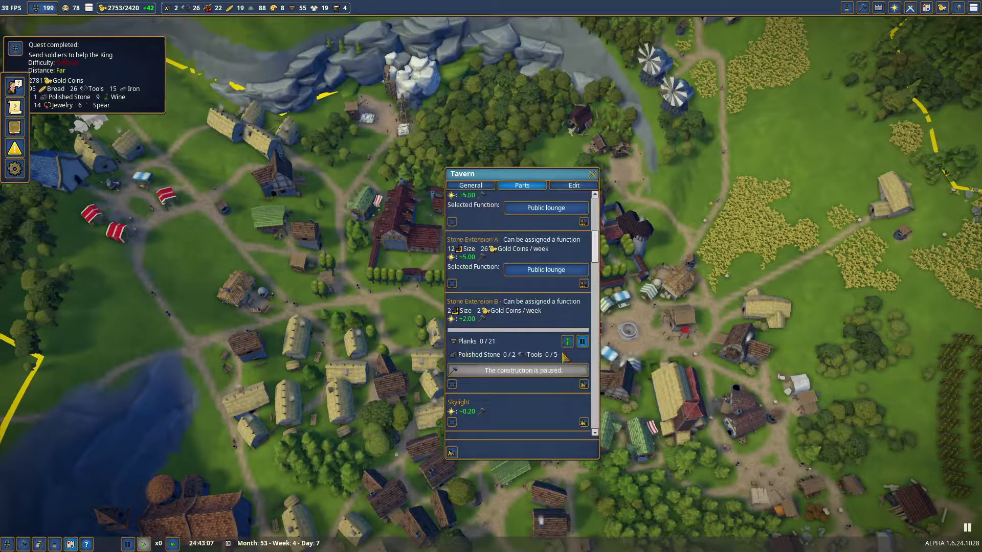
pyautogui.scroll(-3)
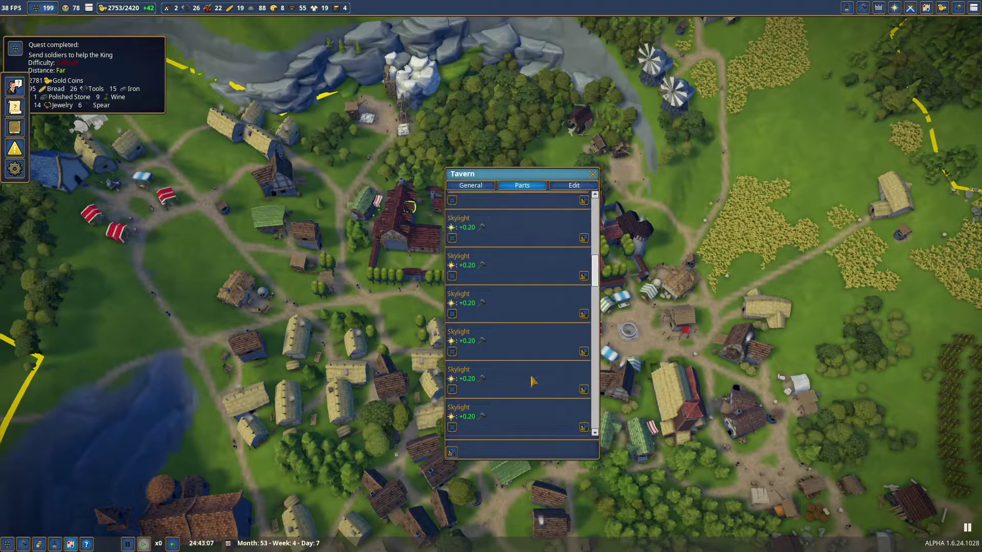
pyautogui.scroll(-3)
pyautogui.scroll(-3)
pyautogui.scroll(-3)
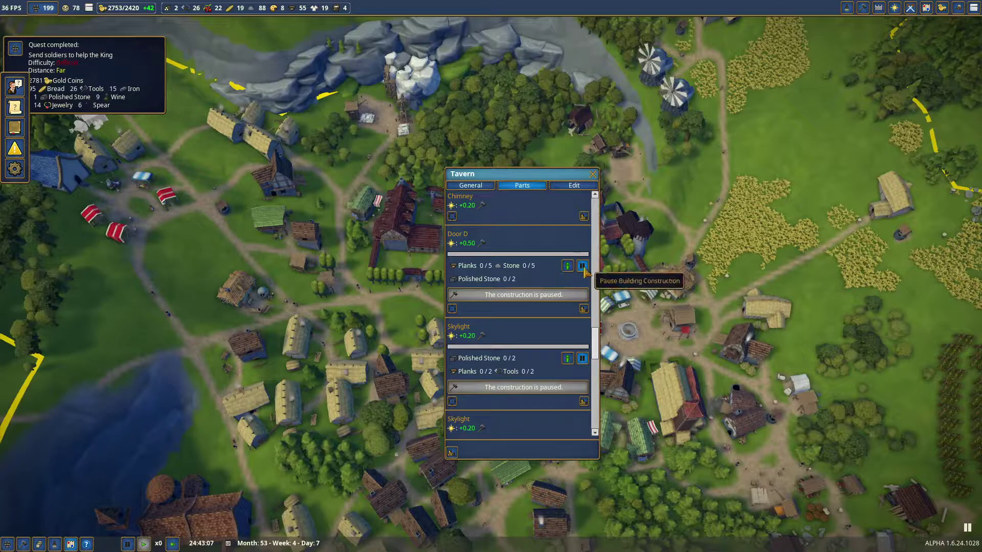
pyautogui.click(582, 266)
pyautogui.click(583, 361)
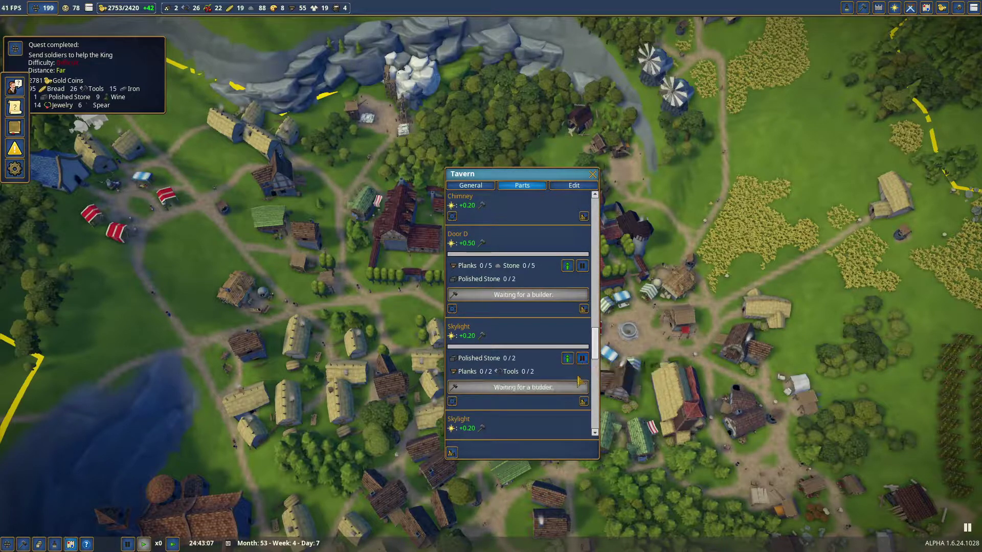
pyautogui.scroll(-3)
pyautogui.scroll(-3)
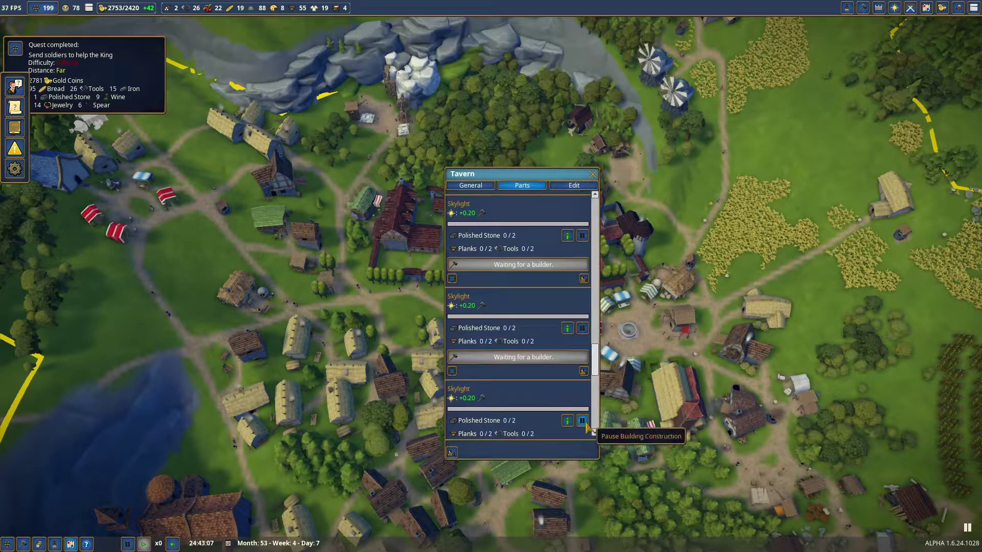
pyautogui.scroll(-3)
pyautogui.click(582, 392)
pyautogui.scroll(-3)
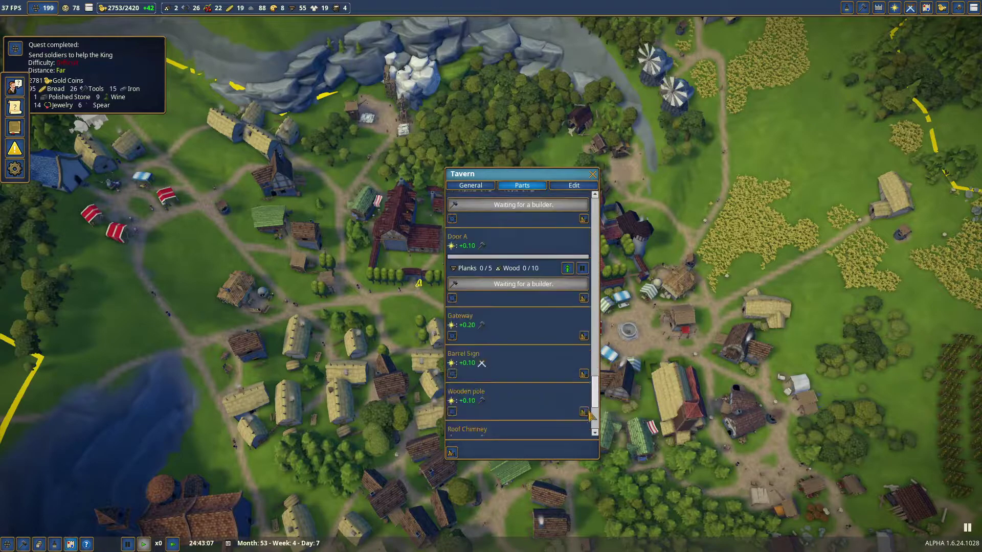
pyautogui.click(594, 176)
pyautogui.scroll(-3)
pyautogui.moveTo(537, 231); pyautogui.dragTo(307, 154)
pyautogui.moveTo(537, 154); pyautogui.dragTo(308, 384)
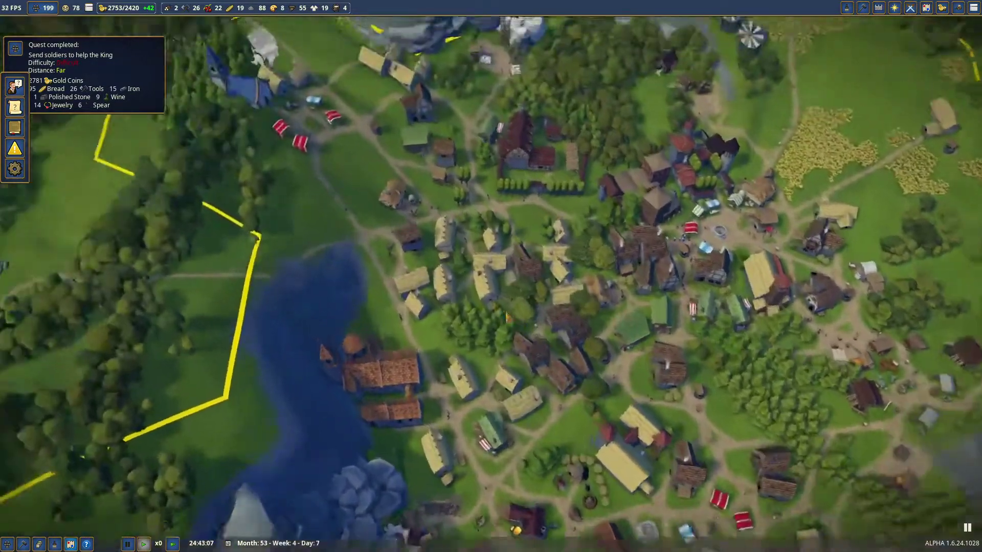
pyautogui.moveTo(308, 154); pyautogui.dragTo(537, 346)
pyautogui.click(344, 247)
pyautogui.moveTo(343, 247); pyautogui.dragTo(230, 384)
pyautogui.moveTo(384, 153); pyautogui.dragTo(345, 345)
pyautogui.moveTo(384, 191); pyautogui.dragTo(535, 204)
pyautogui.scroll(-3)
pyautogui.click(540, 198)
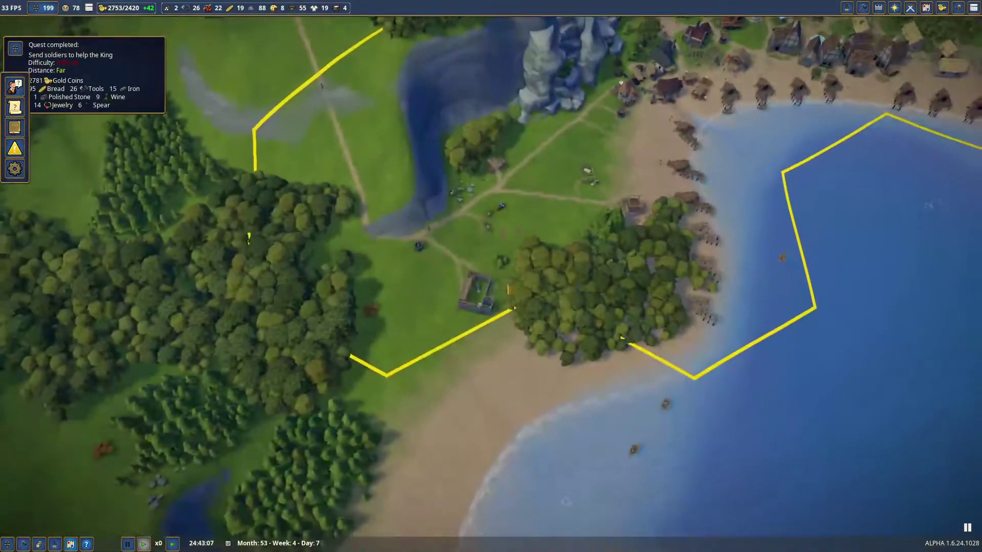
pyautogui.click(476, 284)
pyautogui.moveTo(476, 306); pyautogui.dragTo(637, 254)
pyautogui.scroll(-3)
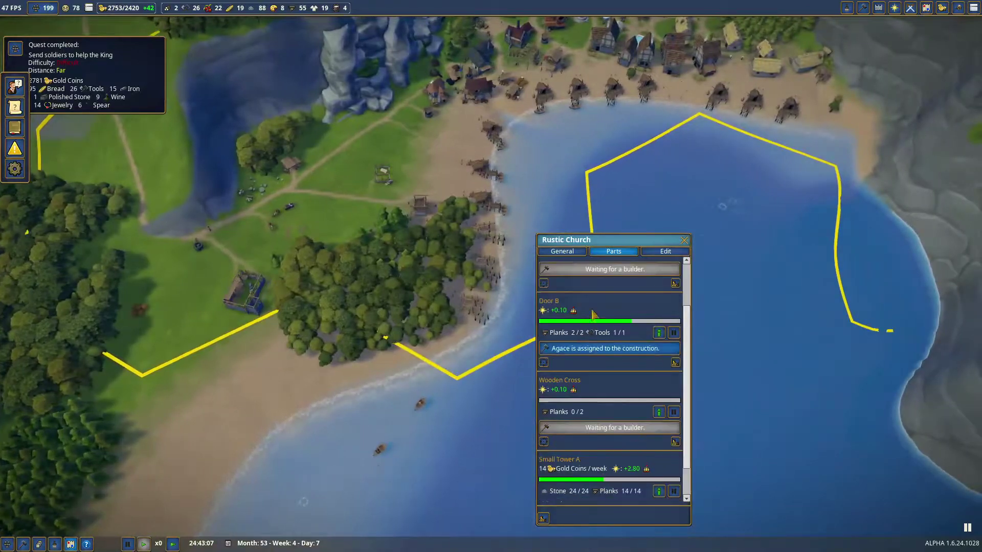
pyautogui.click(683, 240)
pyautogui.moveTo(690, 307); pyautogui.dragTo(530, 96)
pyautogui.moveTo(614, 384); pyautogui.dragTo(460, 192)
pyautogui.moveTo(615, 345); pyautogui.dragTo(706, 369)
pyautogui.scroll(3)
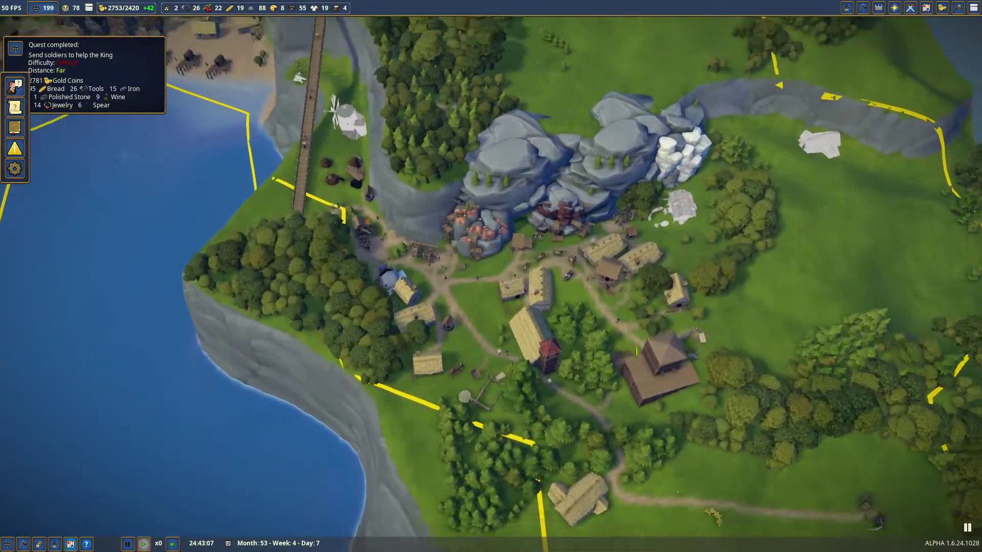
pyautogui.scroll(3)
# Inspect the three builders assigned to a Builder's Workshop while panning across the village.
pyautogui.click(561, 267)
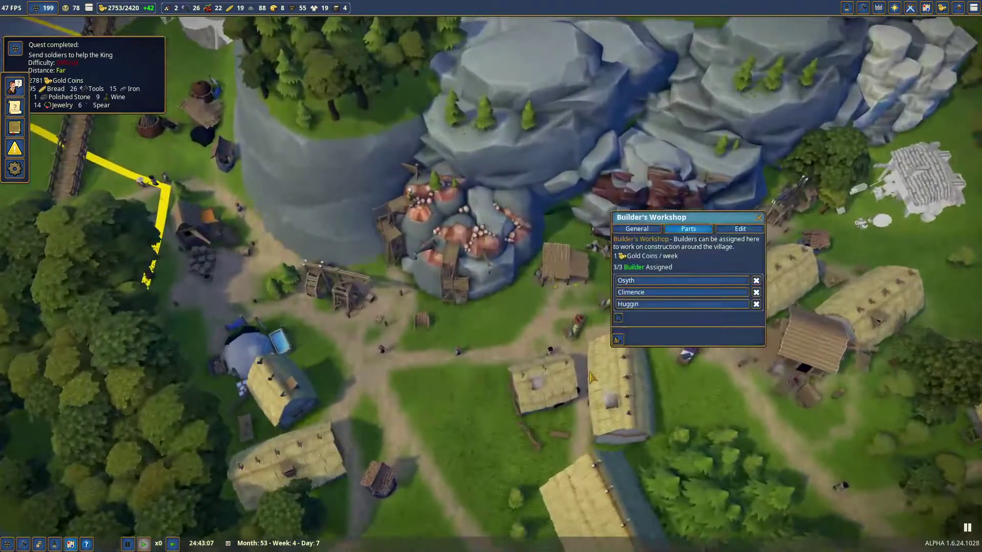
pyautogui.scroll(-3)
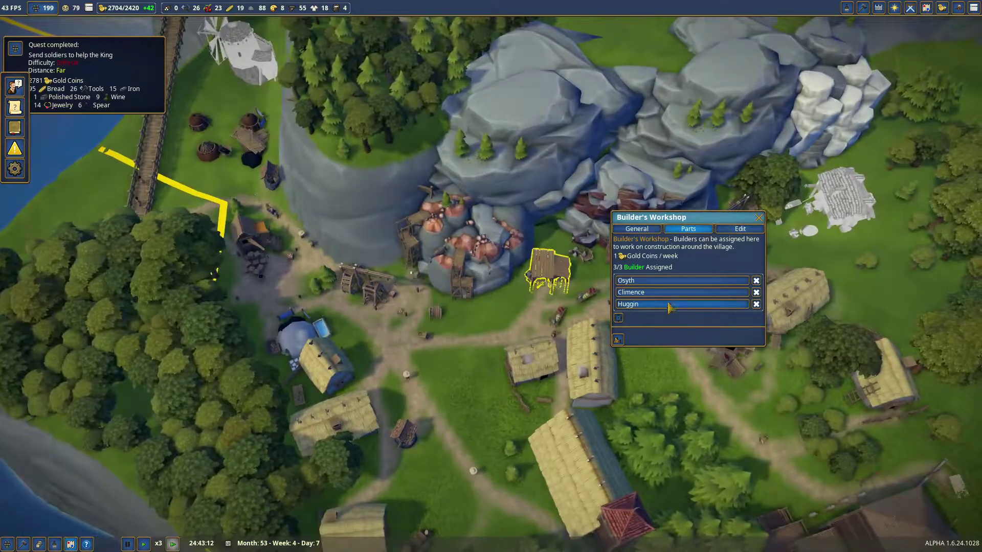
pyautogui.press('d')
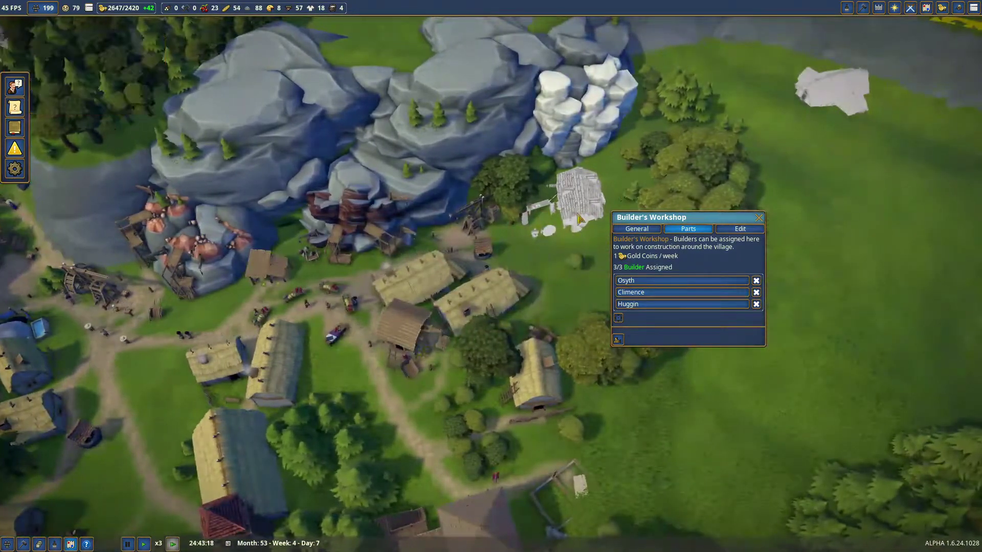
pyautogui.scroll(-3)
pyautogui.press('w')
pyautogui.press('a')
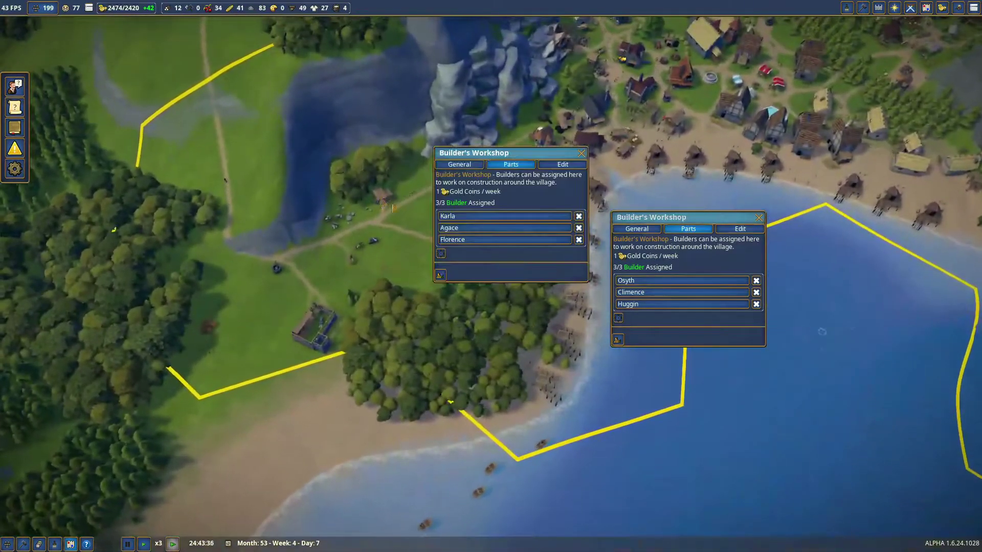
pyautogui.press('d')
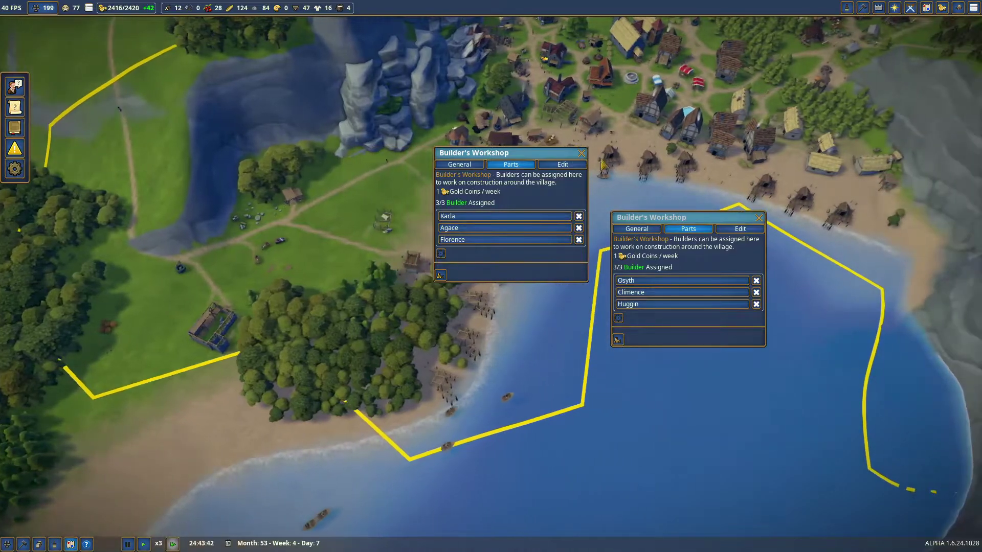
# Close the workshop details and look over the village toward the coastline.
pyautogui.click(760, 217)
pyautogui.scroll(3)
pyautogui.press('w')
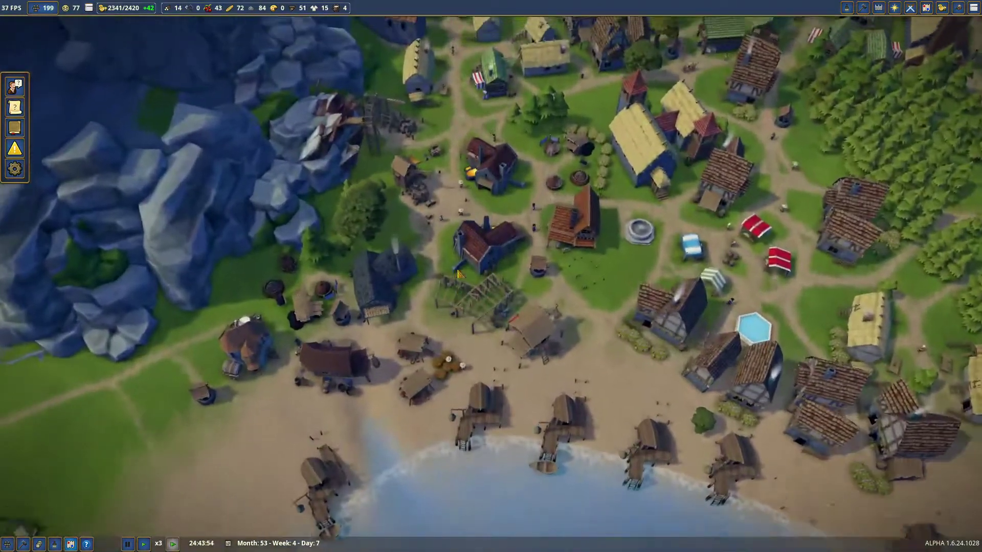
pyautogui.scroll(3)
pyautogui.press('s')
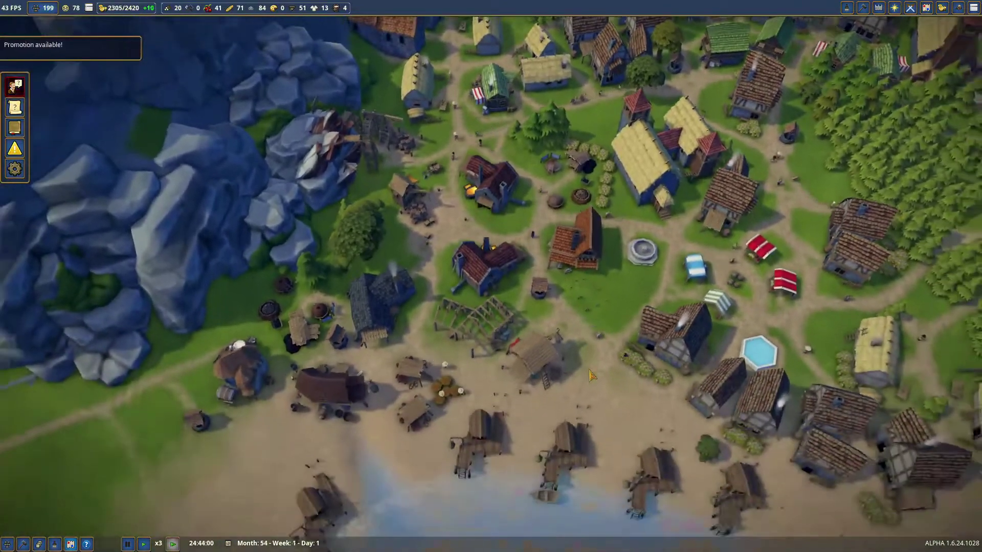
pyautogui.press('w')
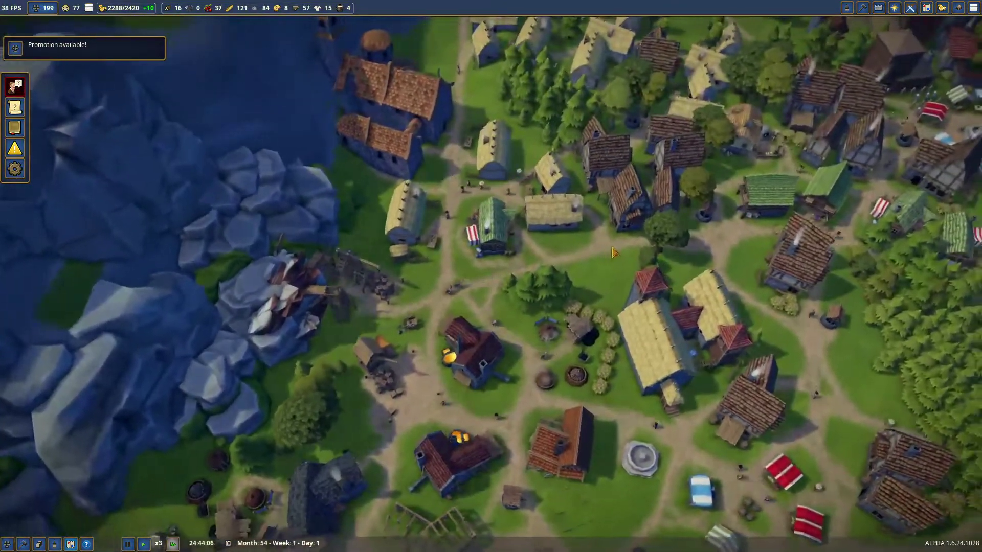
pyautogui.press('s')
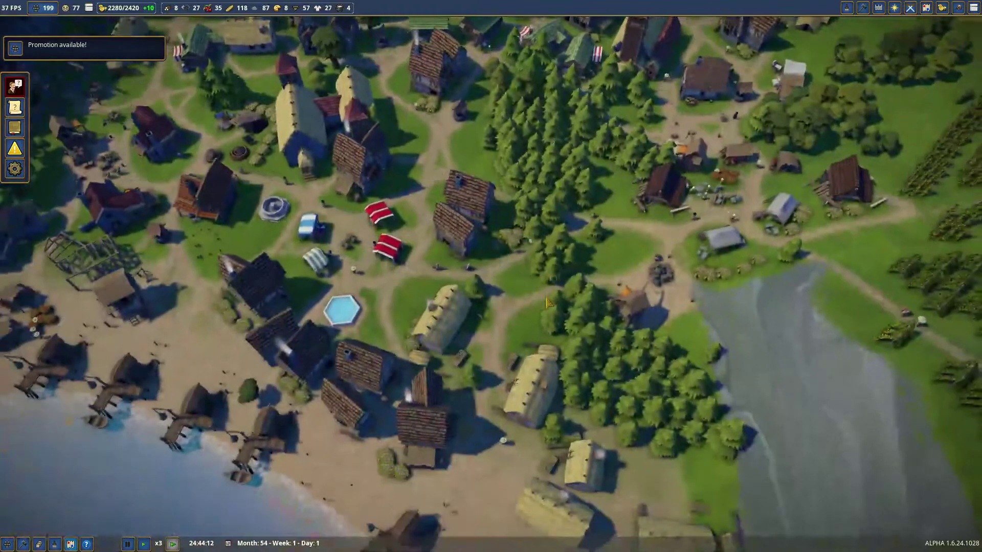
pyautogui.press('d')
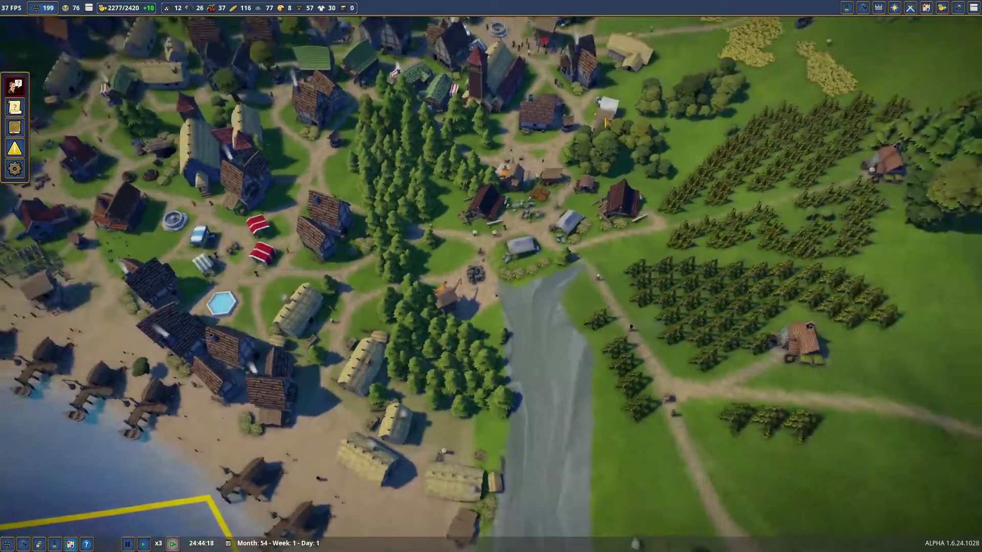
pyautogui.click(606, 111)
pyautogui.press('w')
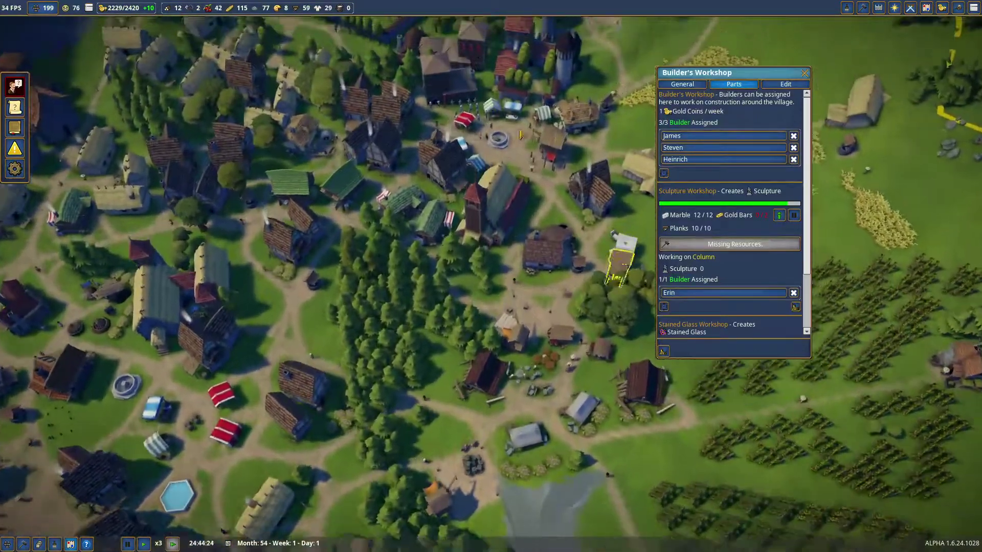
pyautogui.press('a')
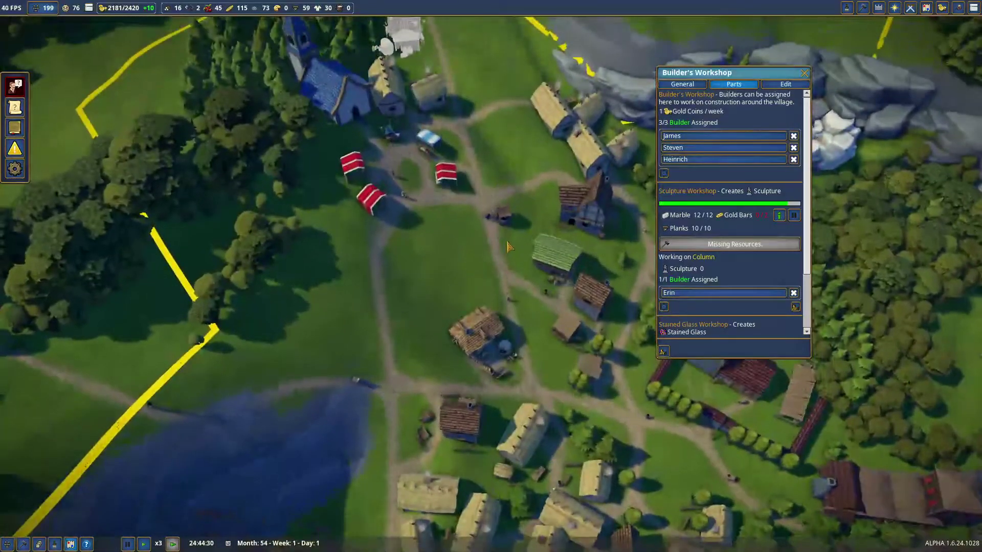
pyautogui.press('s')
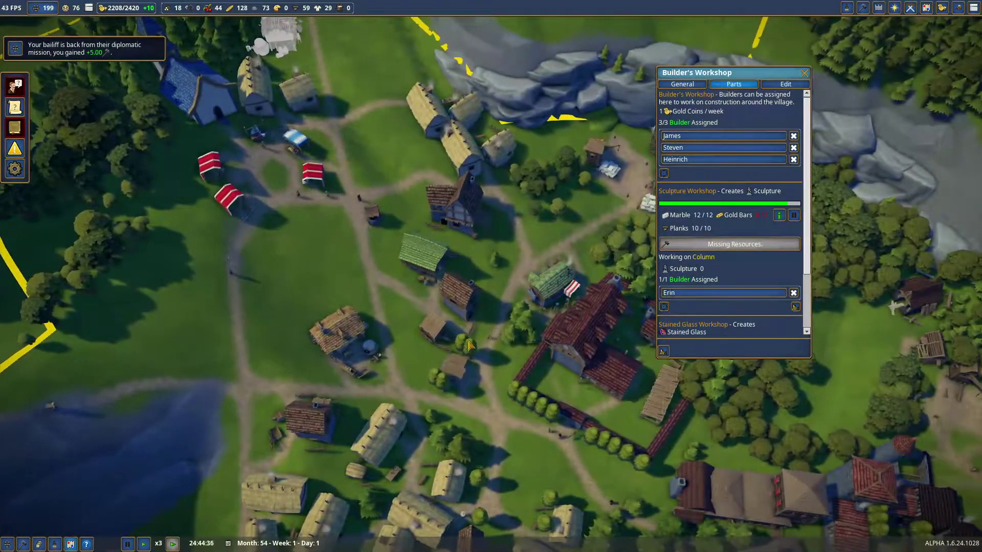
pyautogui.click(360, 319)
pyautogui.press('Escape')
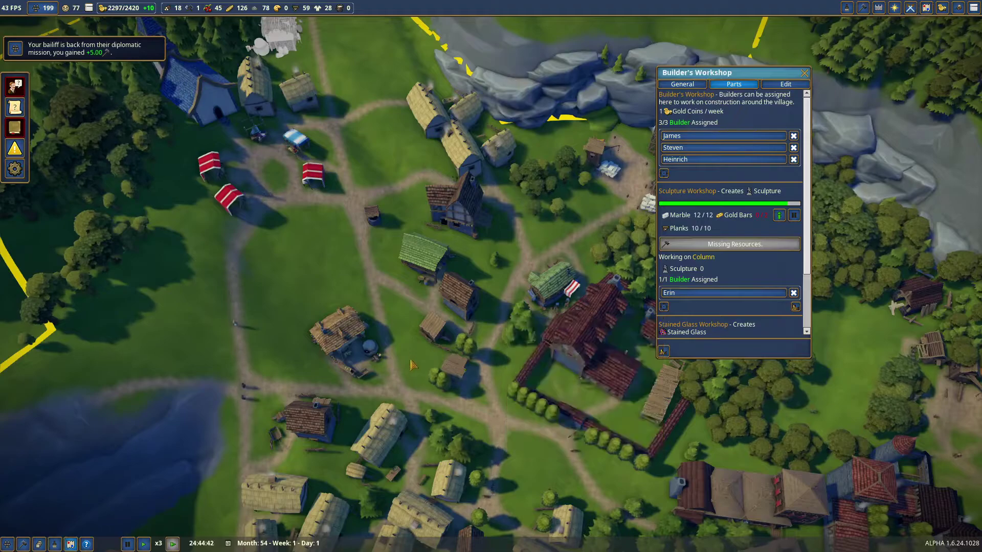
pyautogui.press('Escape')
pyautogui.scroll(-3)
pyautogui.press('s')
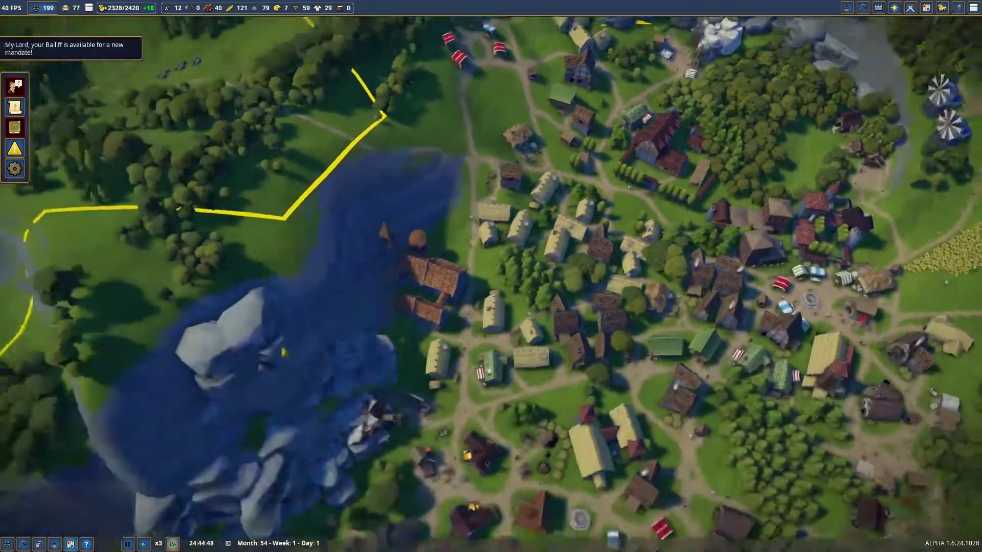
pyautogui.press('s')
# Pay 120 to promote all eligible newcomers to serfs, then close the promotions list.
pyautogui.click(15, 84)
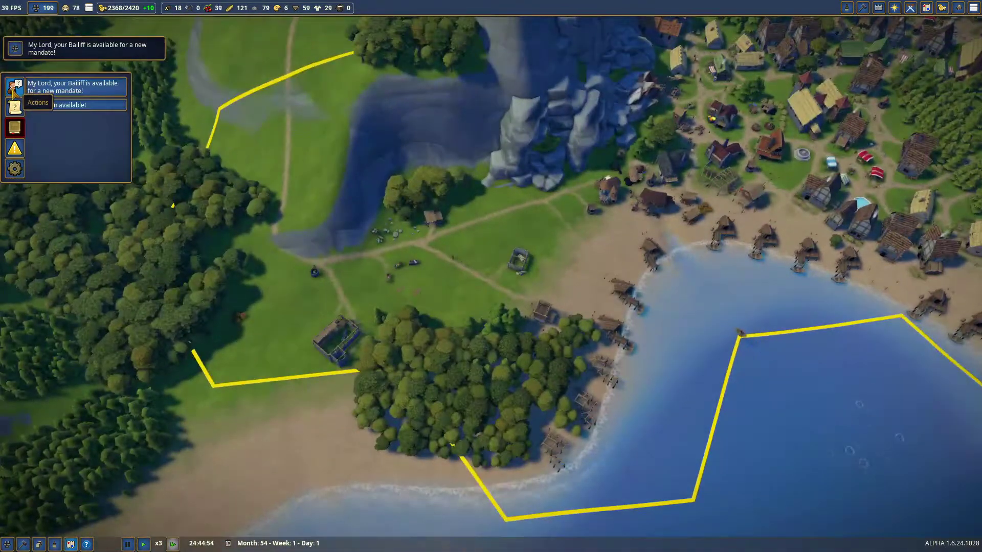
pyautogui.click(58, 105)
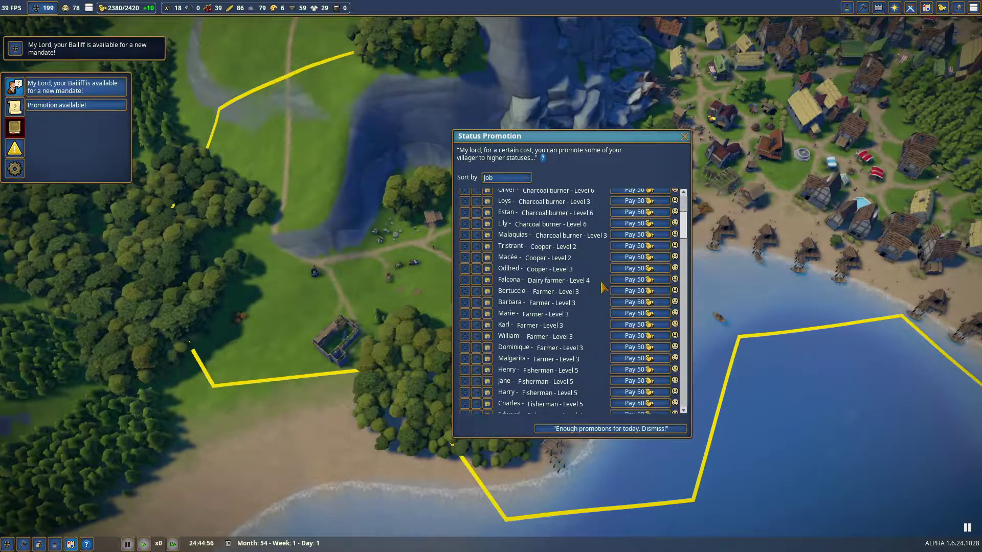
pyautogui.scroll(-3)
pyautogui.scroll(-3)
pyautogui.scroll(-3)
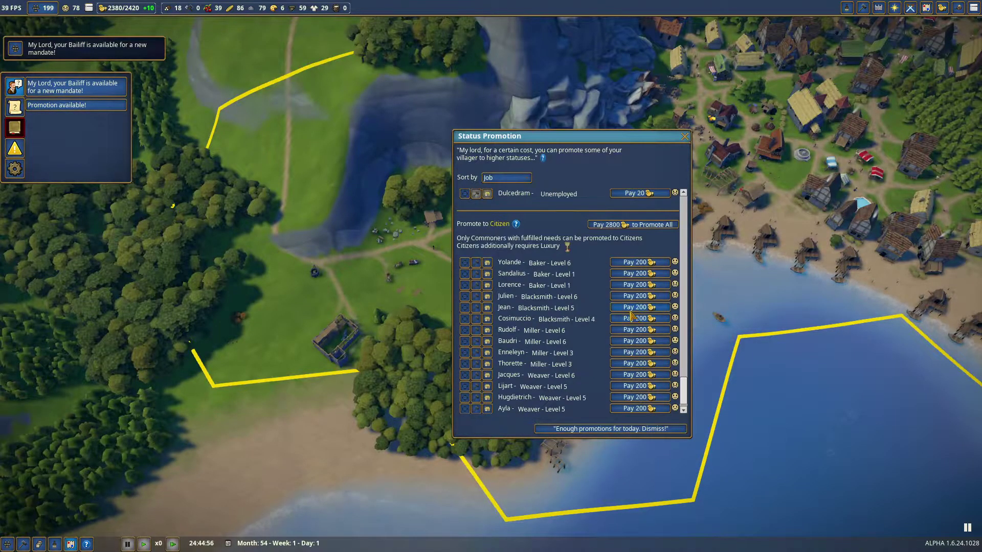
pyautogui.scroll(3)
pyautogui.click(636, 223)
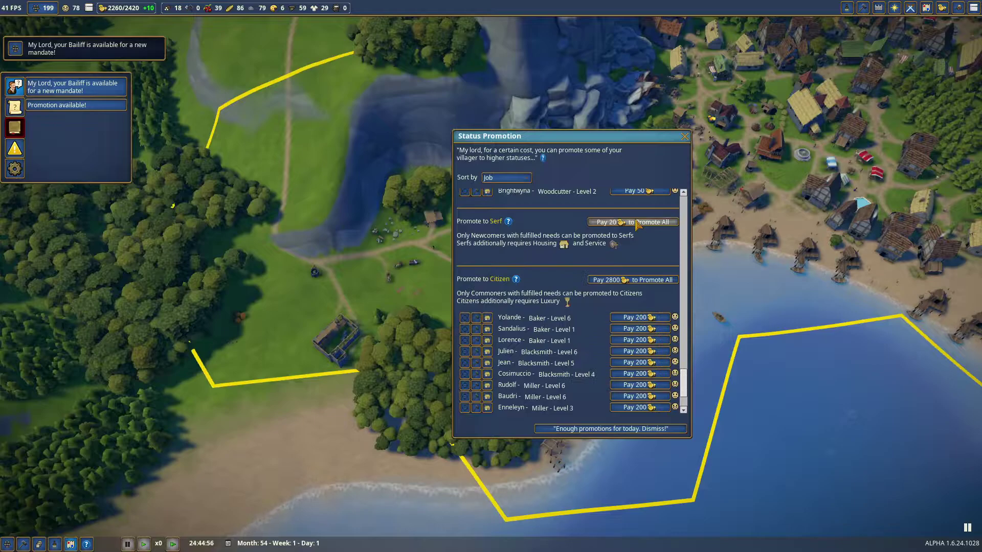
pyautogui.scroll(-3)
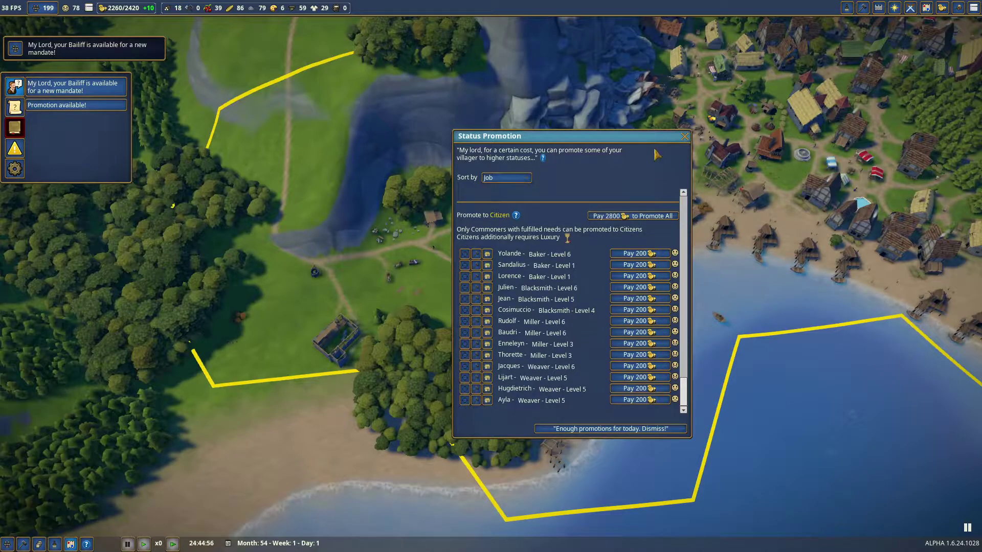
pyautogui.click(684, 140)
# Pan east toward the fields and inspect the builder's workshop there.
pyautogui.moveTo(709, 311); pyautogui.dragTo(427, 325)
pyautogui.press('w')
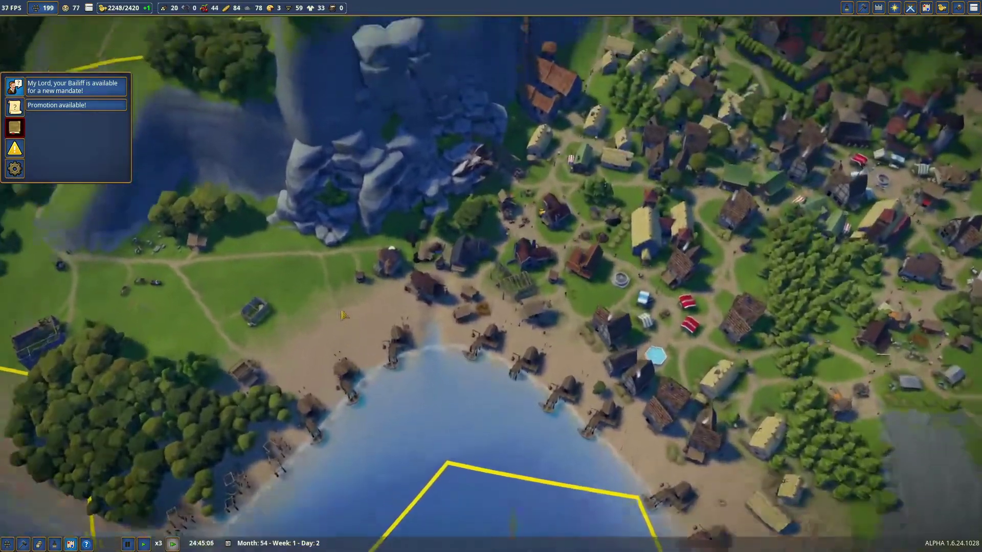
pyautogui.press('s')
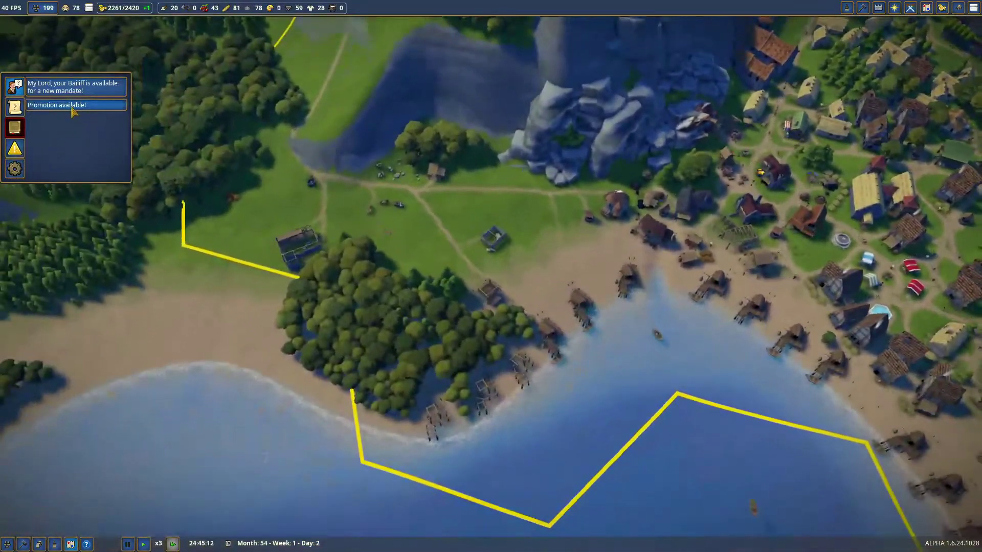
pyautogui.press('d')
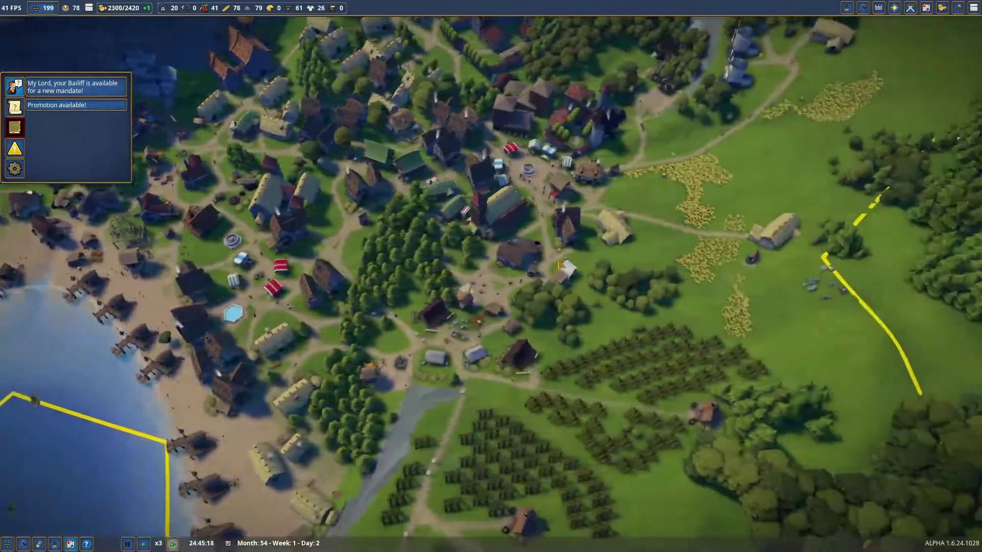
pyautogui.click(562, 296)
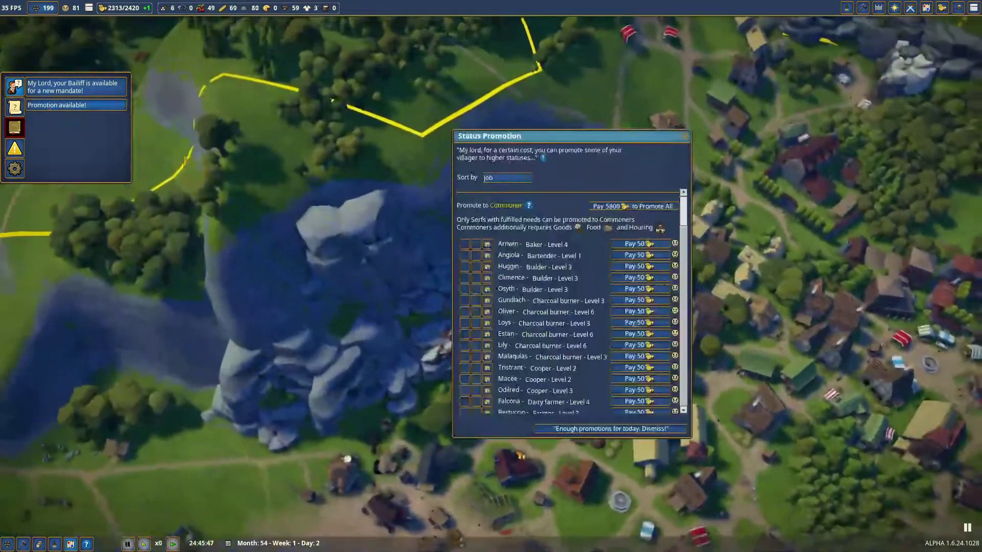
pyautogui.scroll(-3)
# Dismiss the status promotions, then open and close the Mandate List.
pyautogui.click(638, 430)
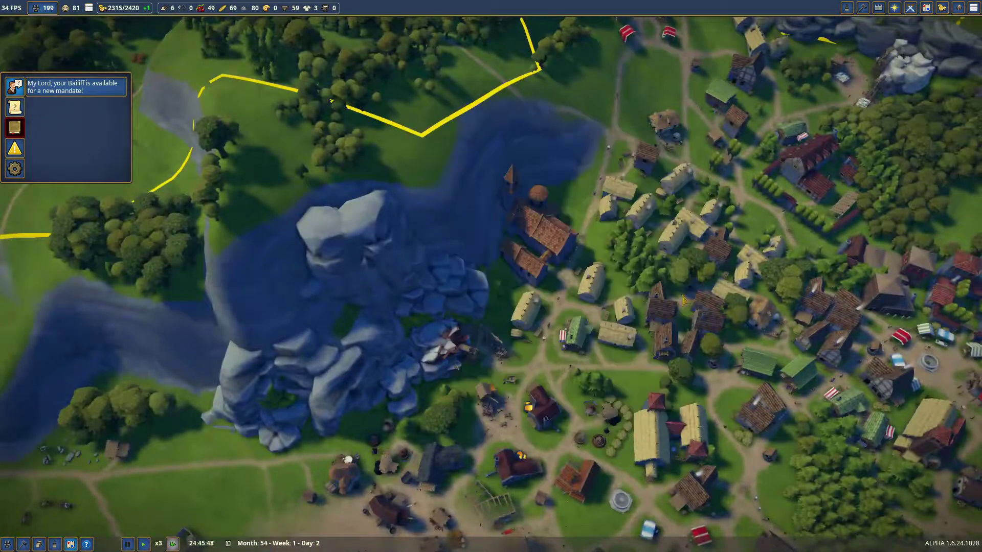
pyautogui.press('space')
pyautogui.click(71, 87)
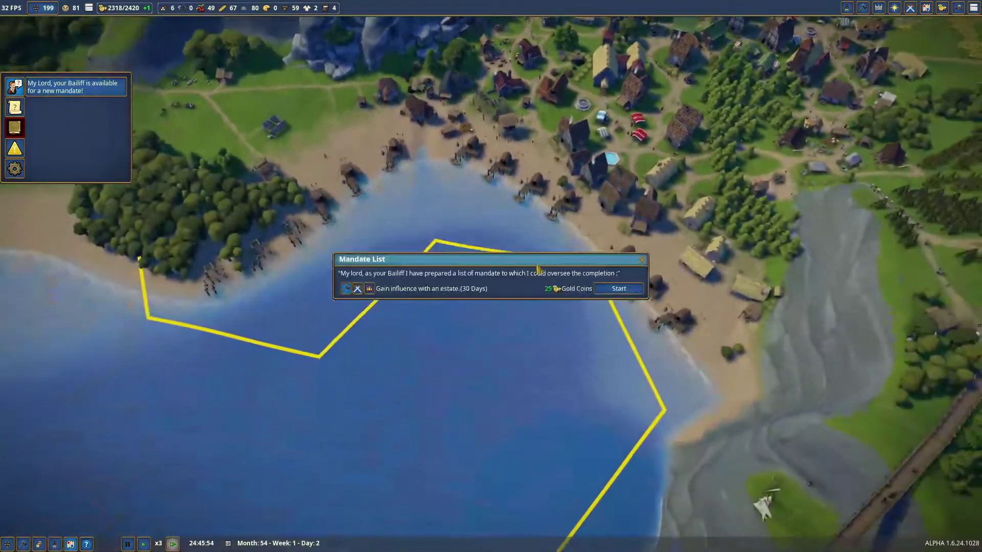
pyautogui.click(619, 289)
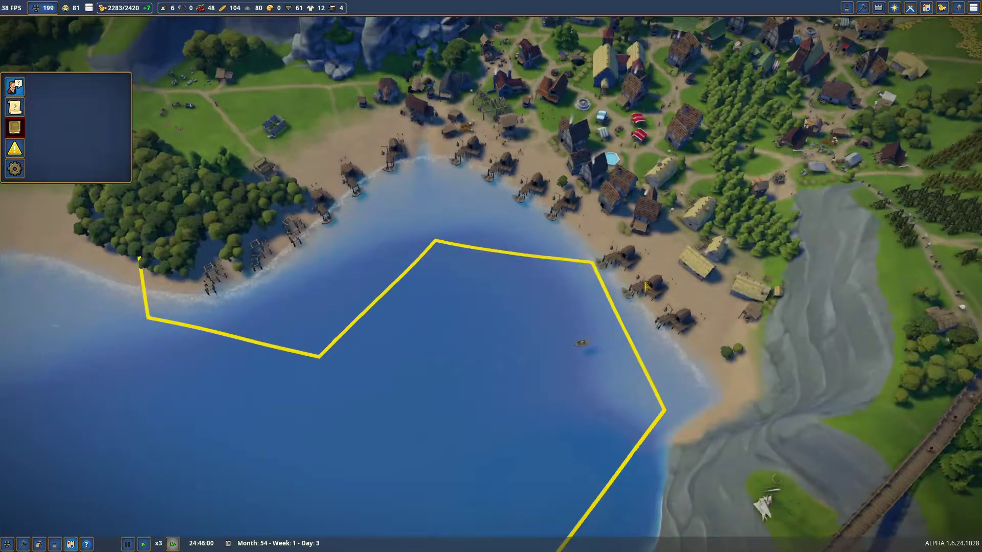
# Pan the view from town toward the bay, the river and the rocks.
pyautogui.press('w')
pyautogui.press('a')
pyautogui.press('s')
pyautogui.press('d')
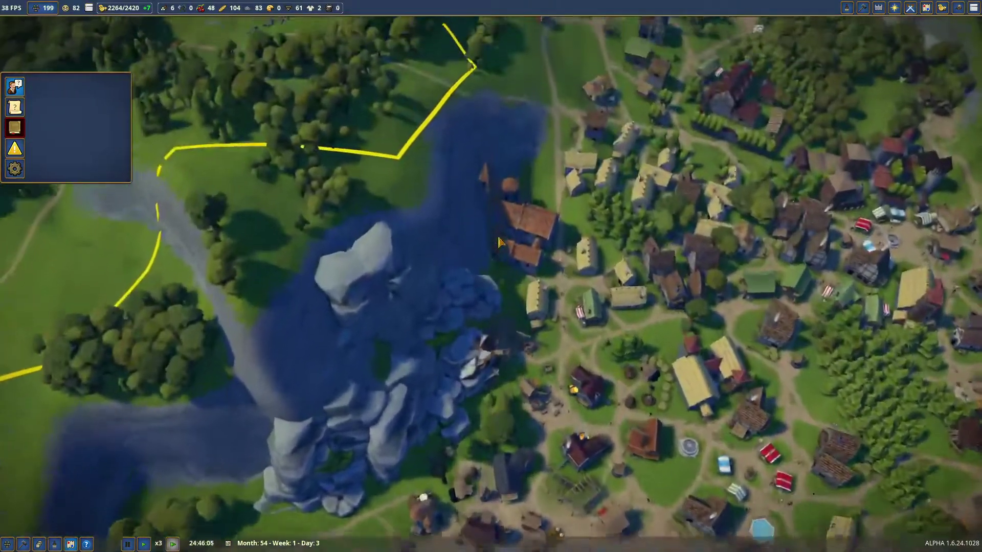
pyautogui.press('s')
pyautogui.press('d')
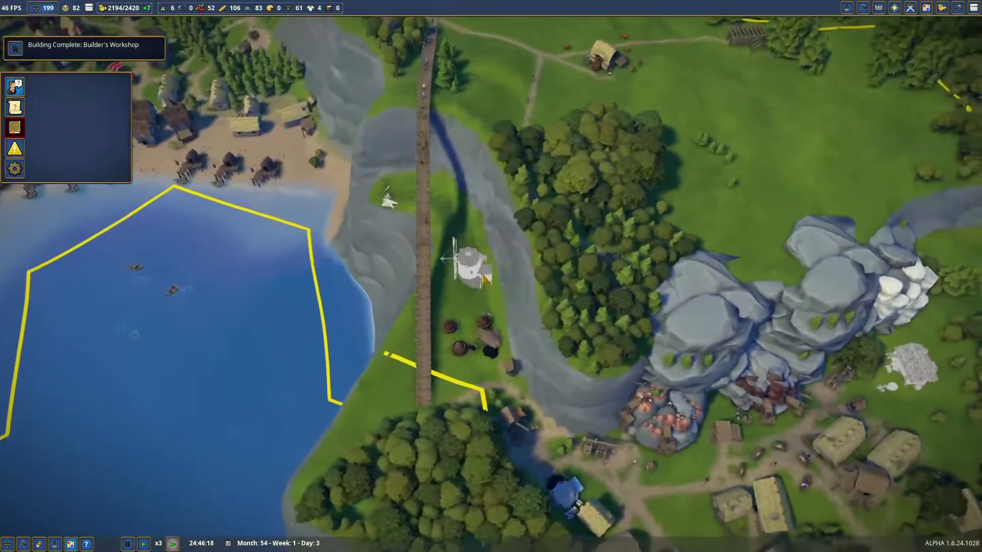
# Place a Wheat Farm on the meadow east of the rocks and start its 75-gold construction.
pyautogui.click(483, 274)
pyautogui.press('s')
pyautogui.press('d')
pyautogui.click(597, 278)
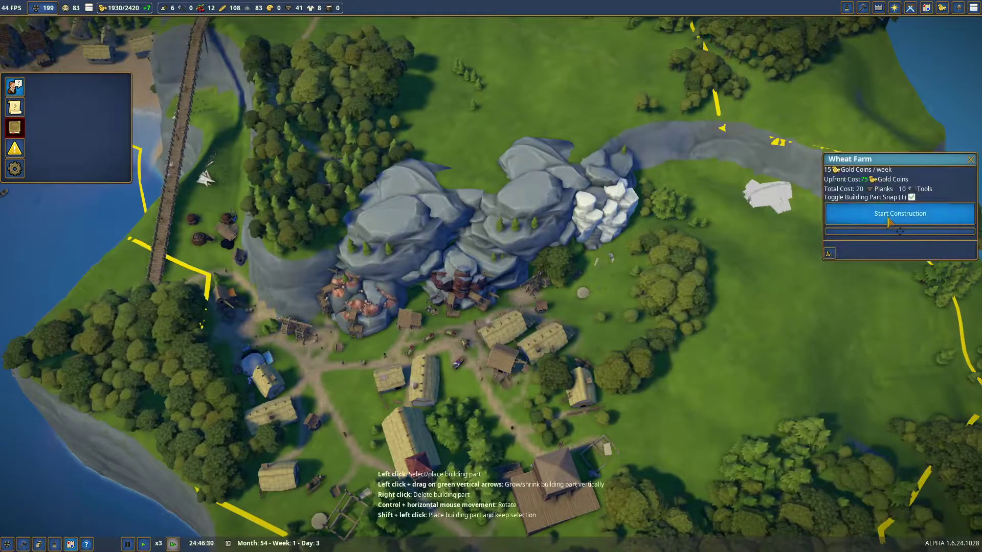
pyautogui.press('w')
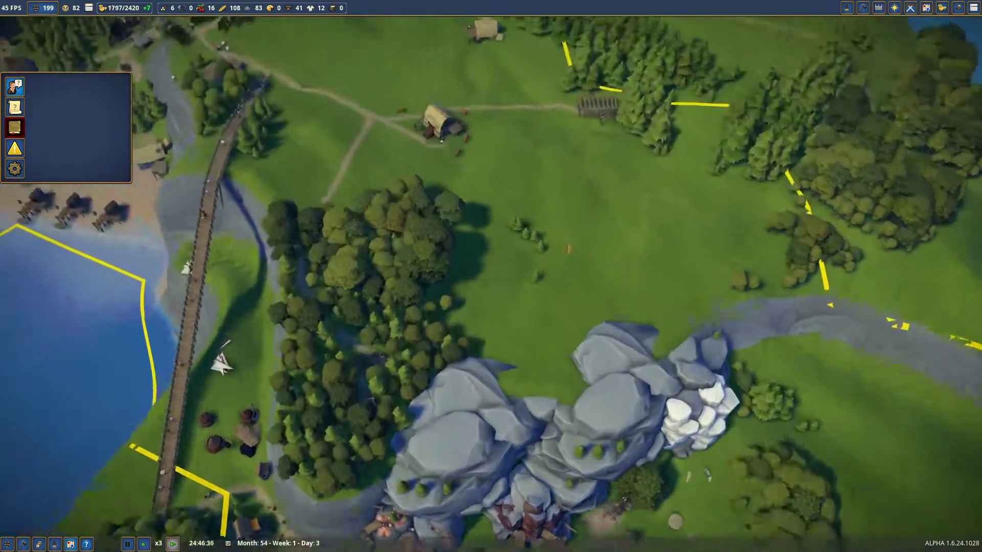
pyautogui.press('s')
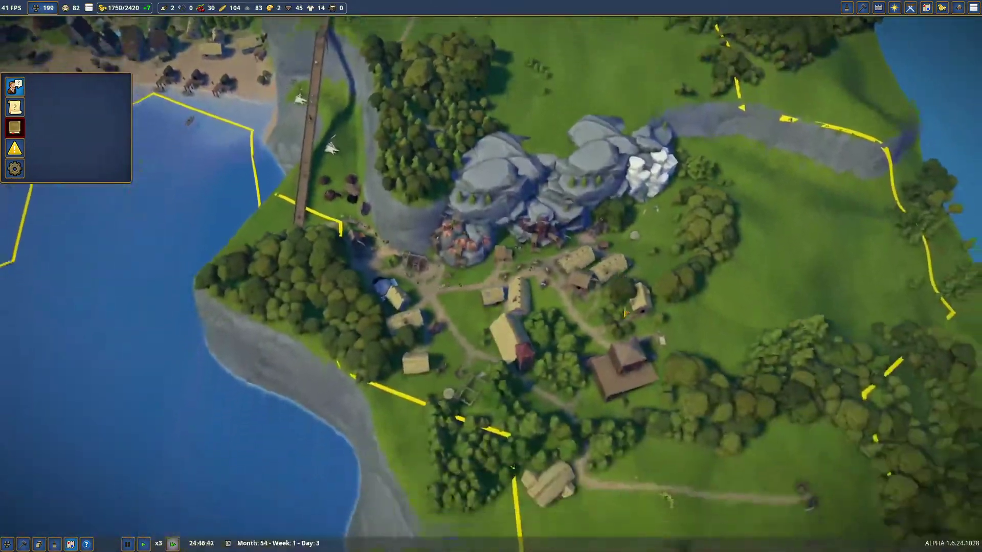
pyautogui.press('a')
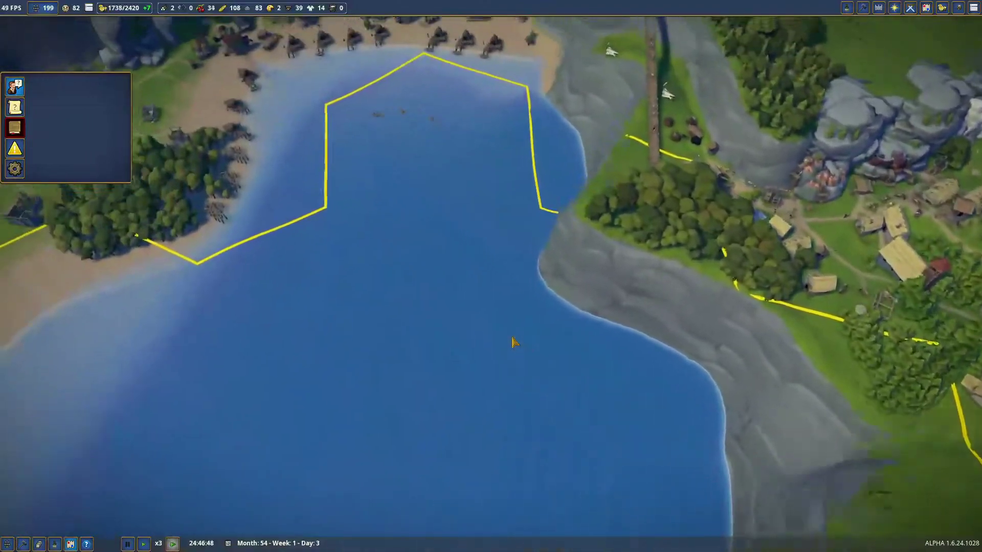
pyautogui.press('w')
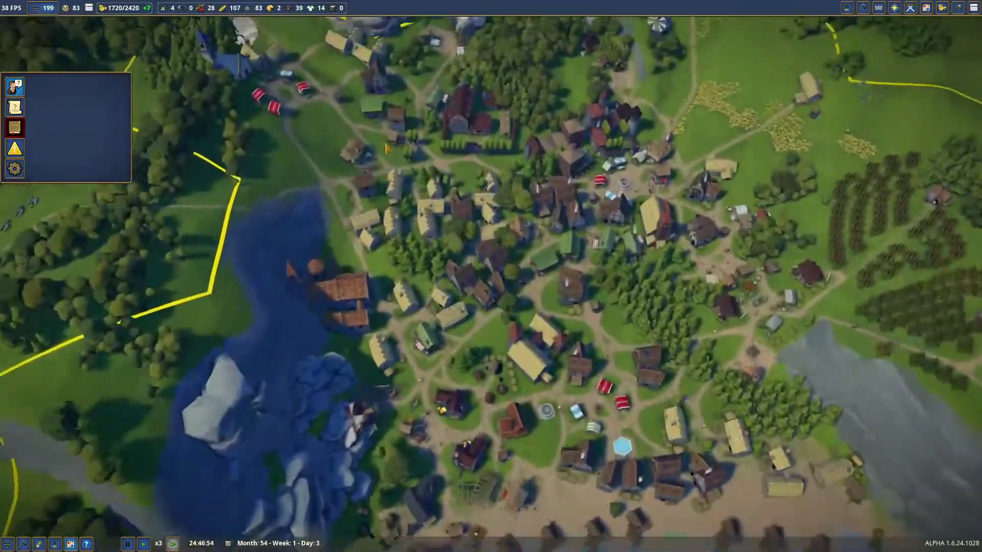
pyautogui.click(348, 147)
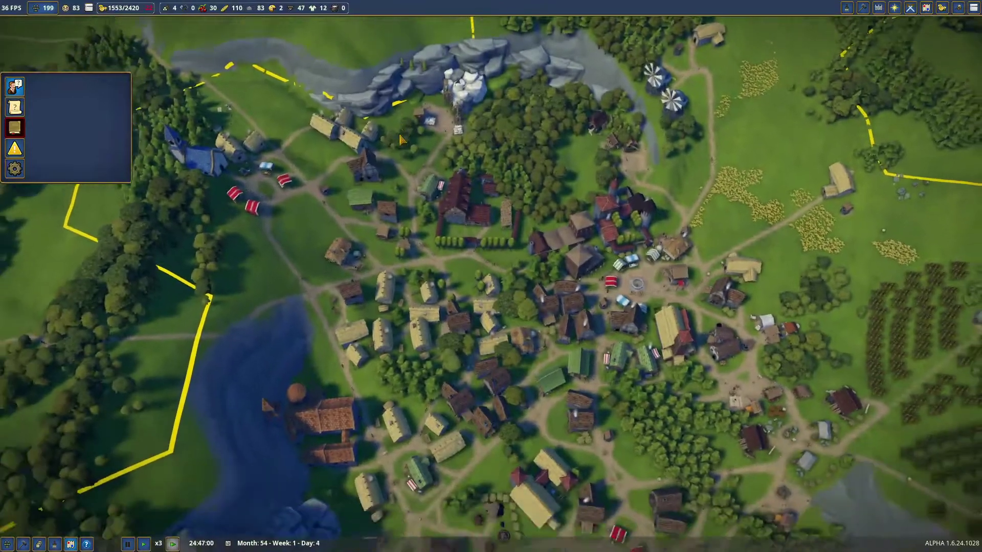
pyautogui.press('s')
pyautogui.press('s')
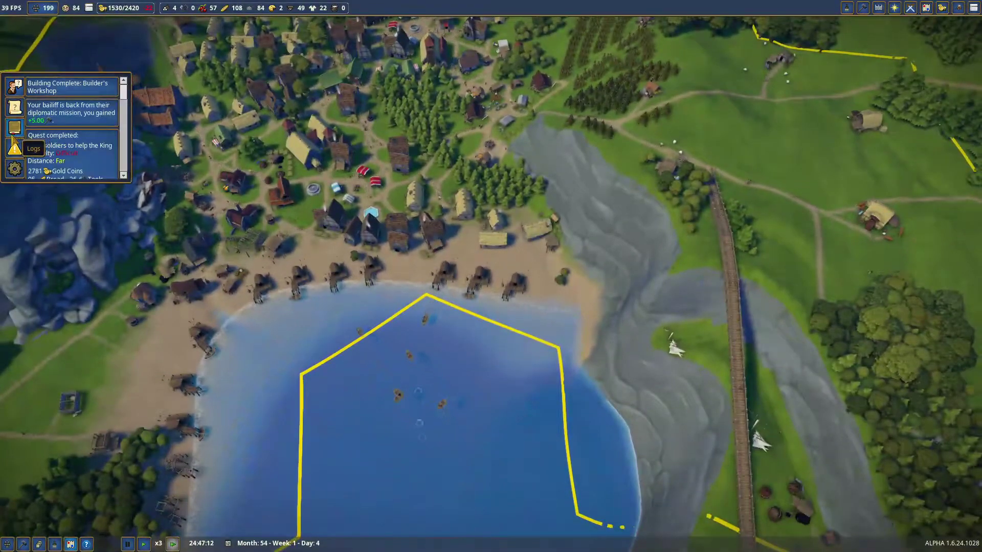
pyautogui.press('a')
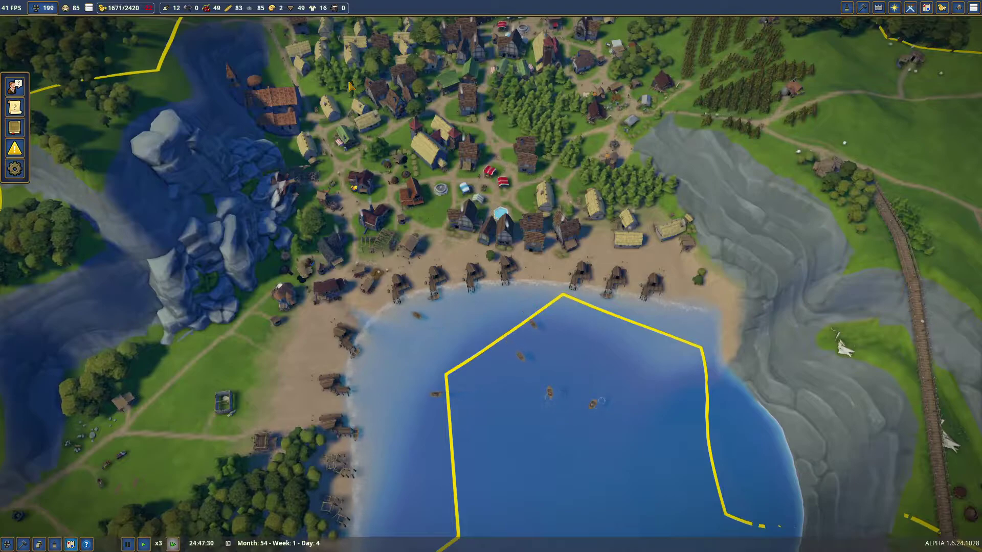
pyautogui.press('d')
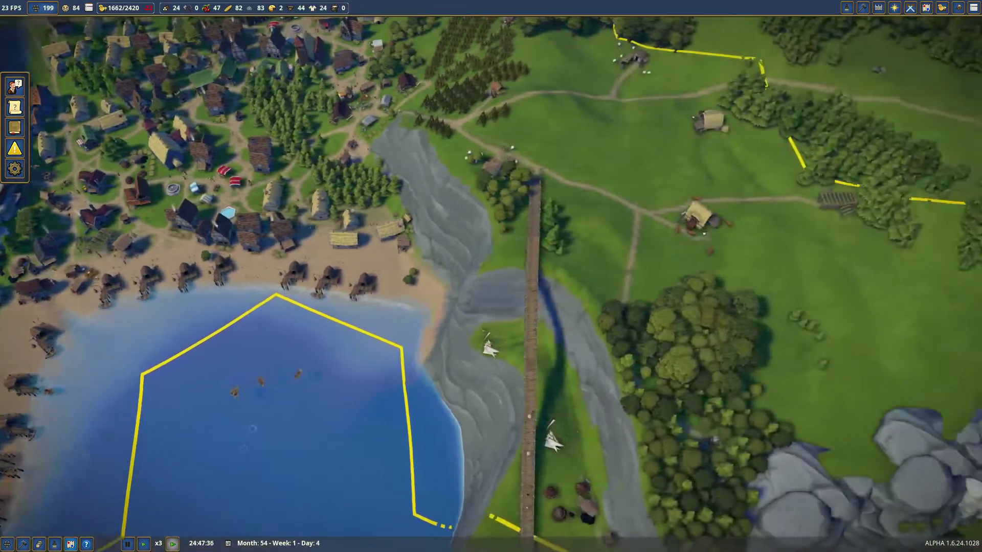
pyautogui.press('d')
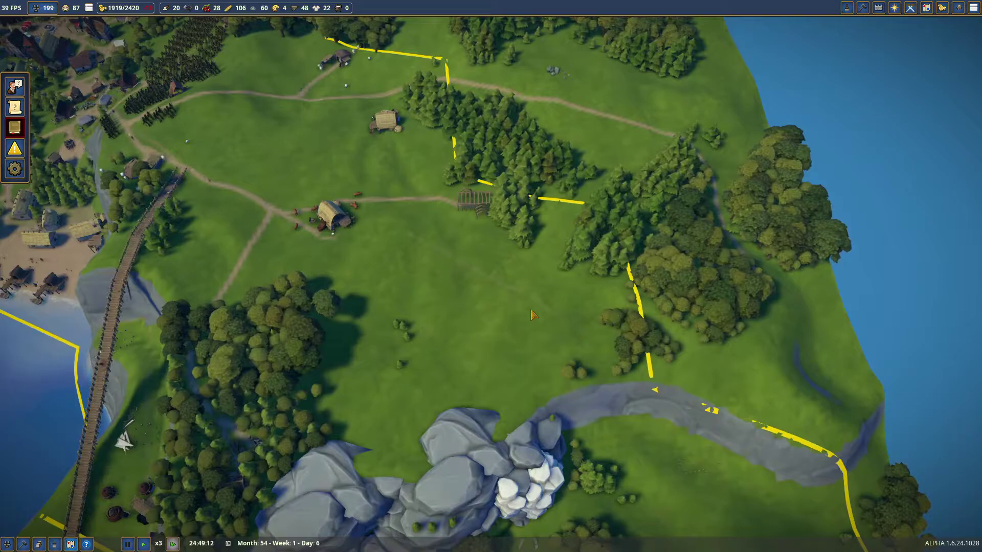
pyautogui.press('a')
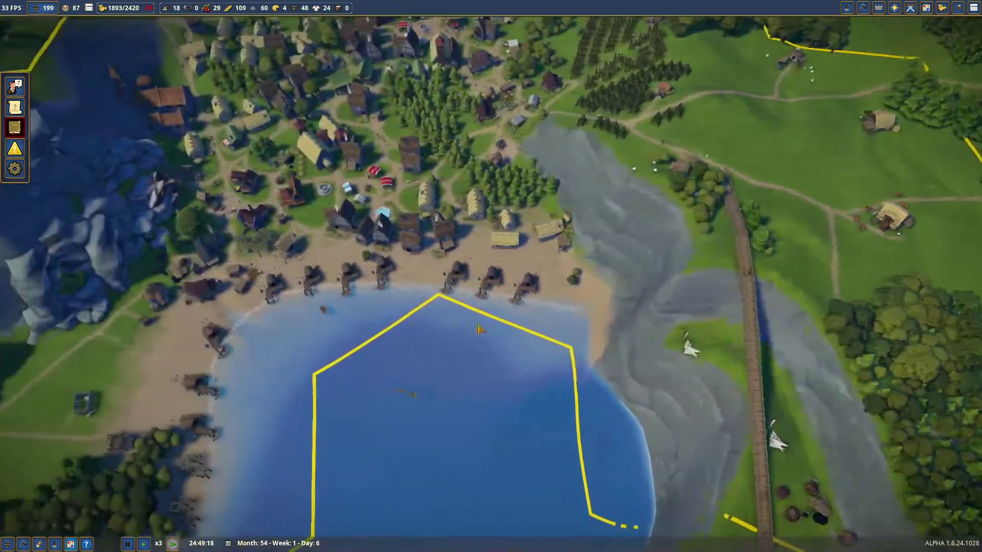
pyautogui.press('w')
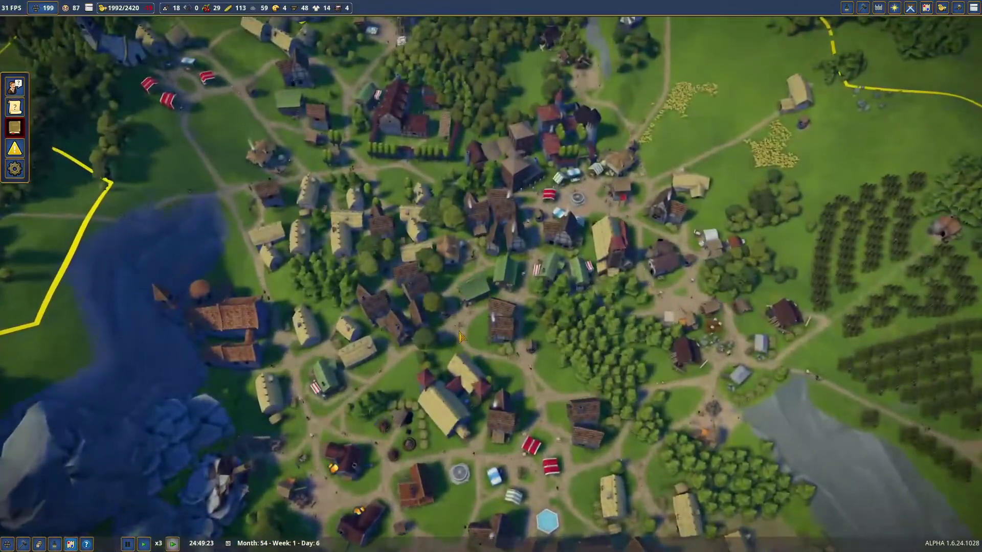
pyautogui.press('s')
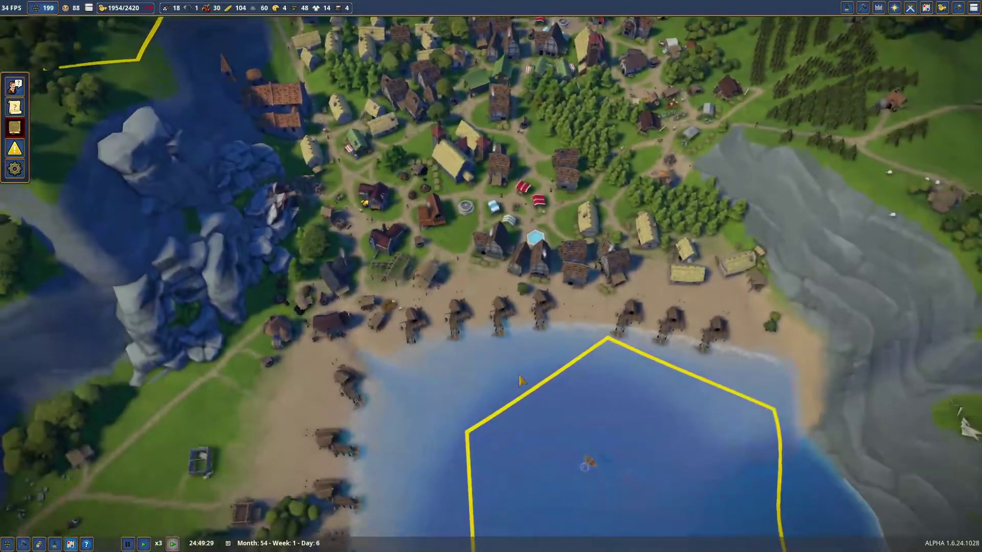
pyautogui.press('w')
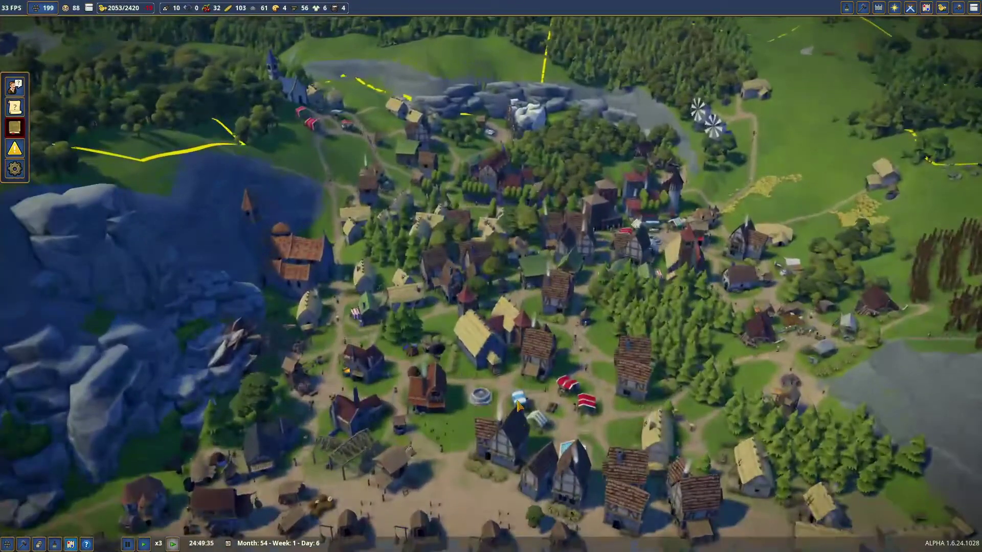
pyautogui.scroll(-3)
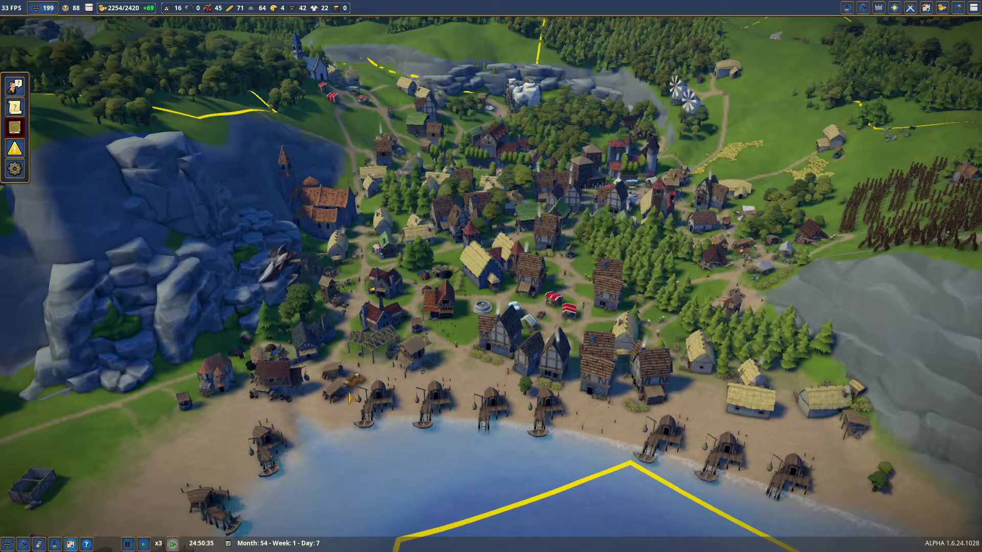
pyautogui.press('s')
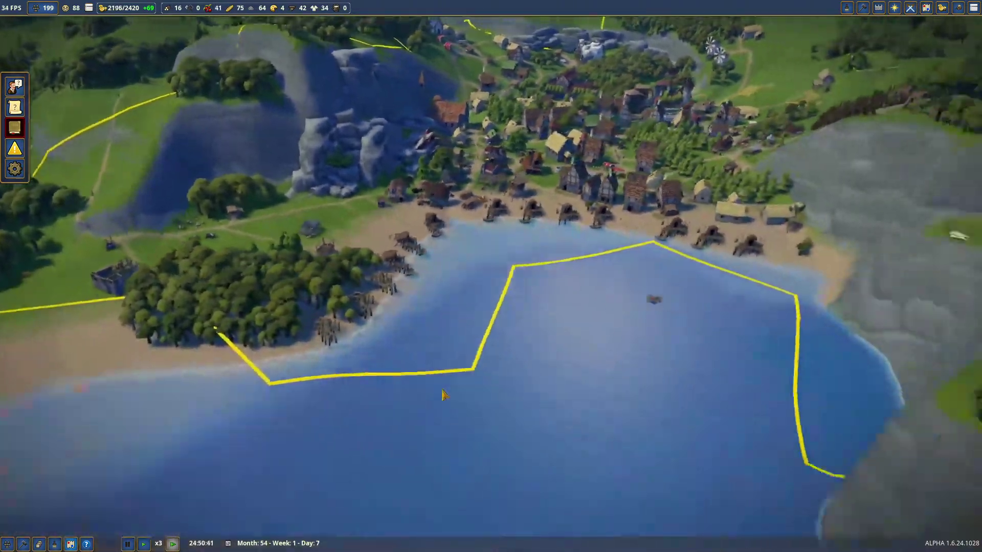
pyautogui.press('w')
pyautogui.scroll(3)
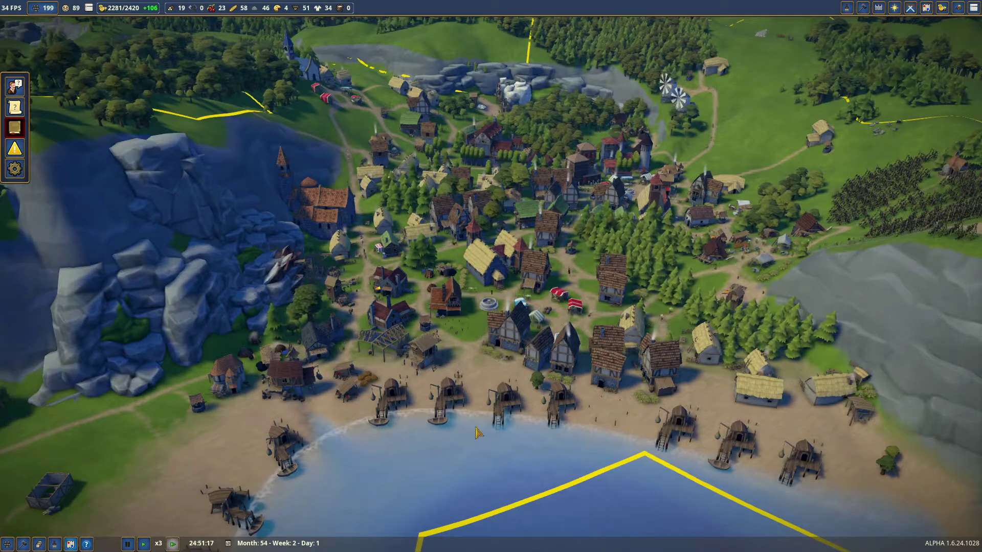
pyautogui.scroll(-3)
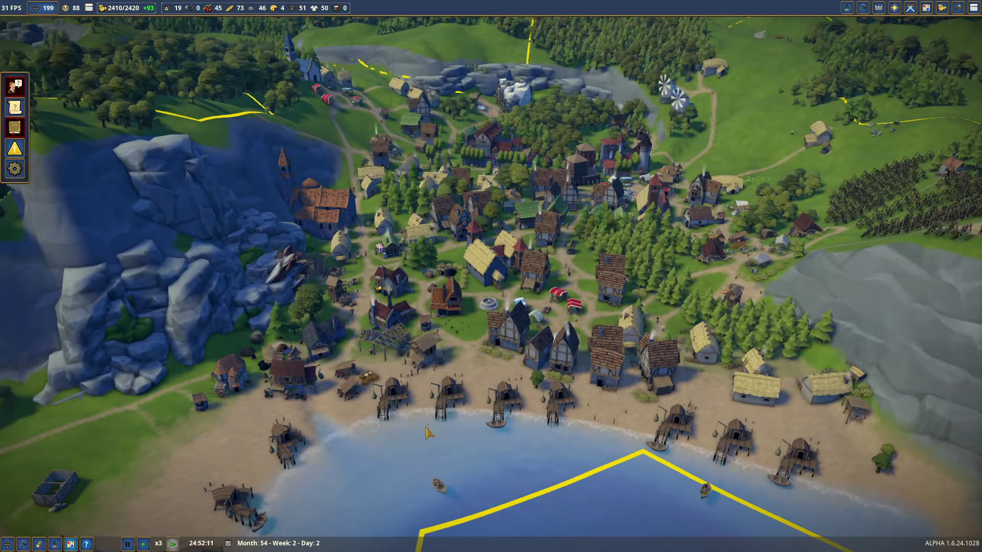
pyautogui.scroll(3)
pyautogui.scroll(3)
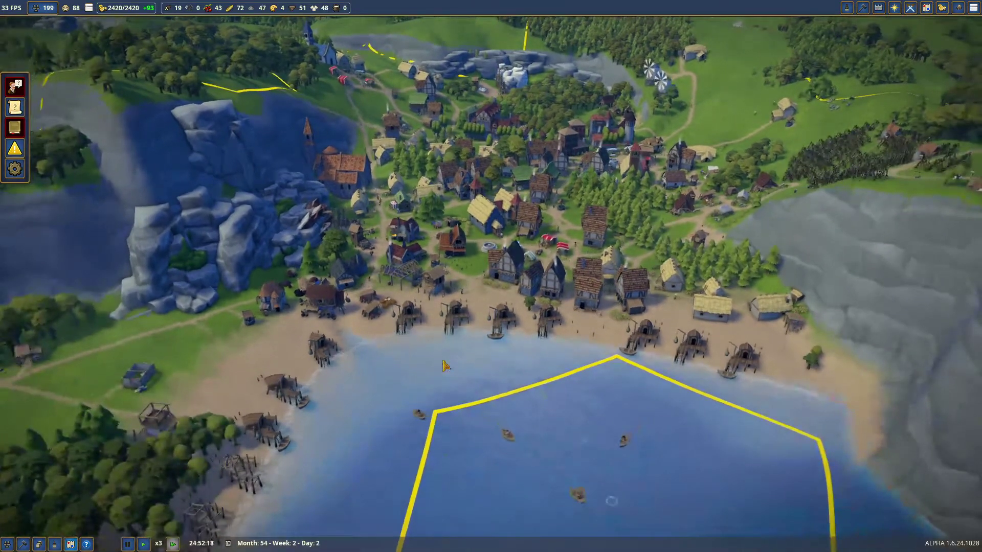
pyautogui.scroll(3)
pyautogui.scroll(3)
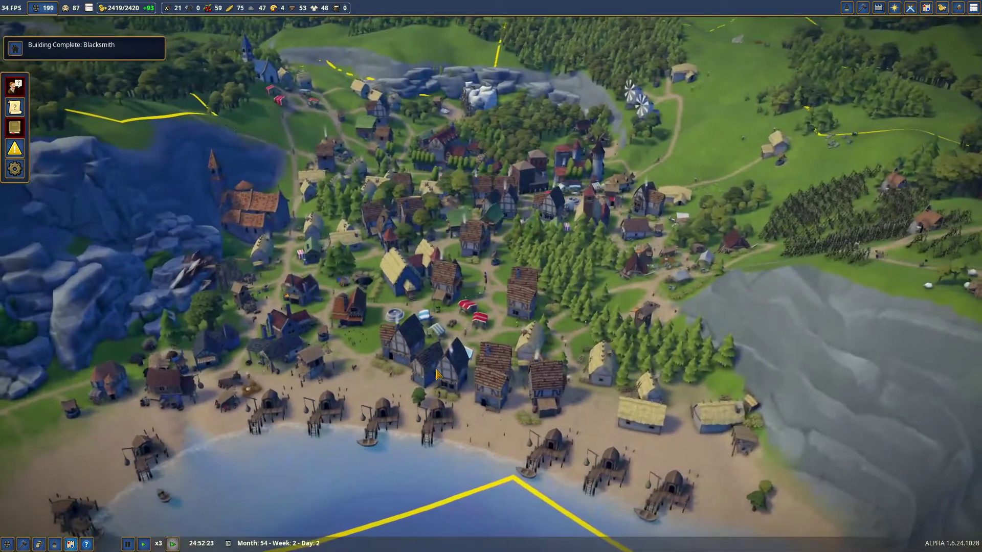
# Assign villager Dulcedram to the new Blacksmith, close its panel and pan toward the bay.
pyautogui.click(389, 373)
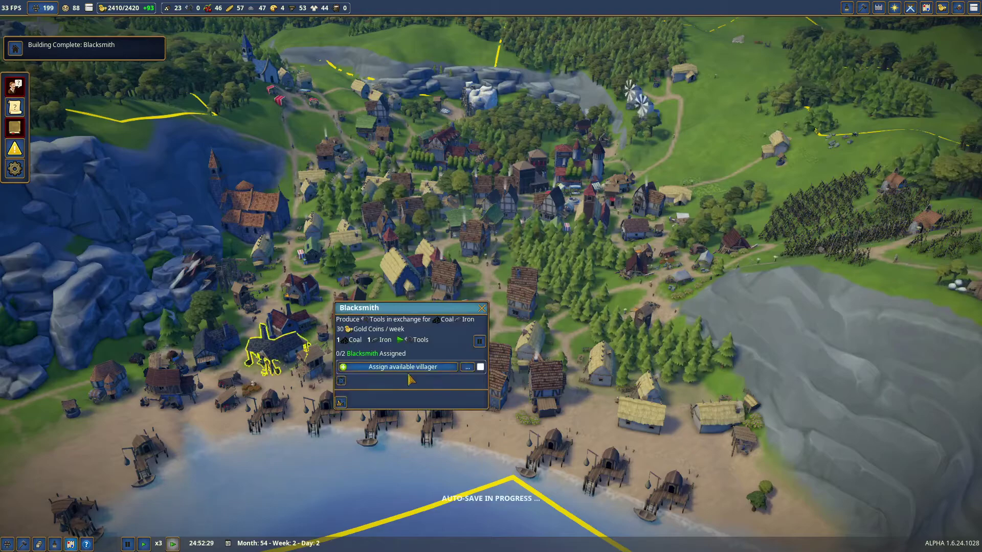
pyautogui.click(414, 367)
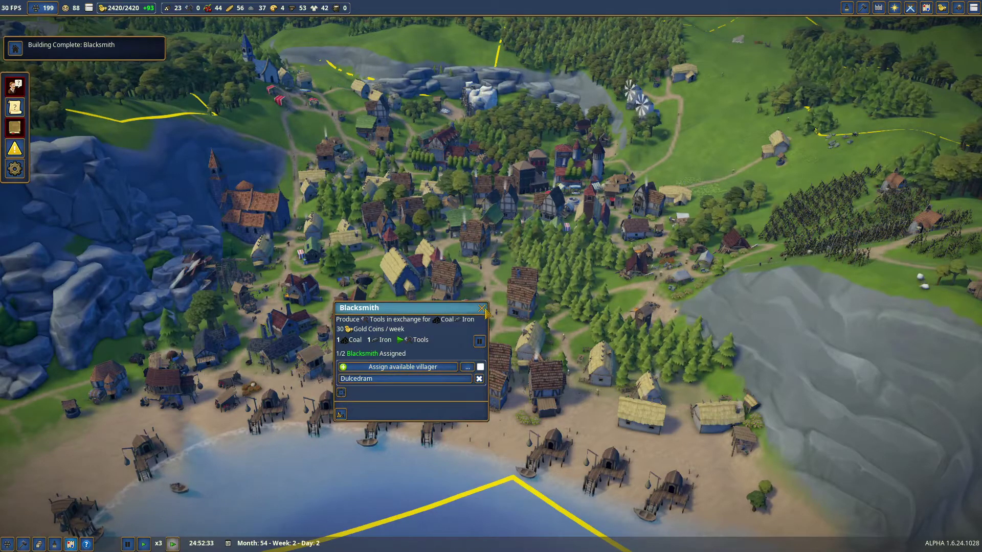
pyautogui.click(482, 310)
pyautogui.scroll(-3)
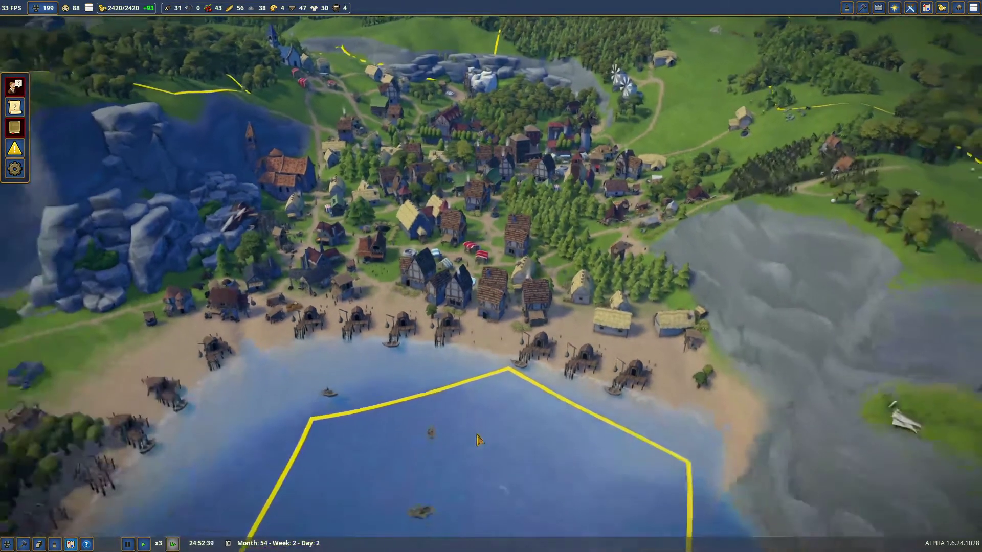
pyautogui.scroll(3)
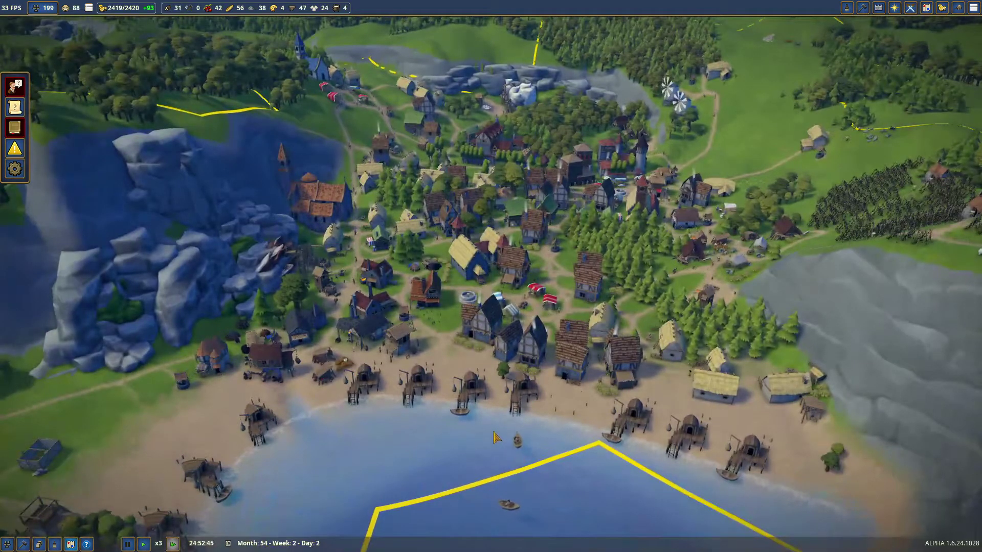
pyautogui.moveTo(495, 445); pyautogui.dragTo(503, 408)
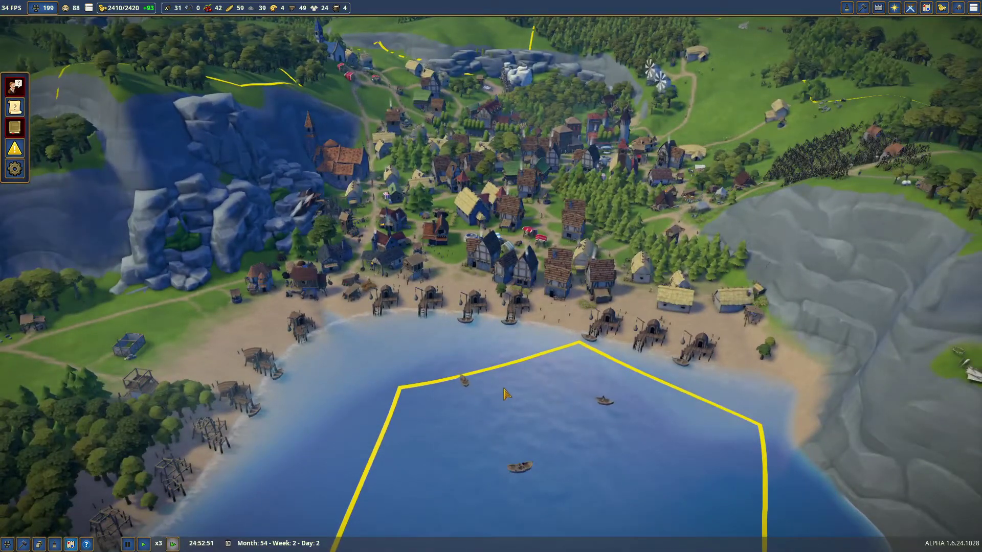